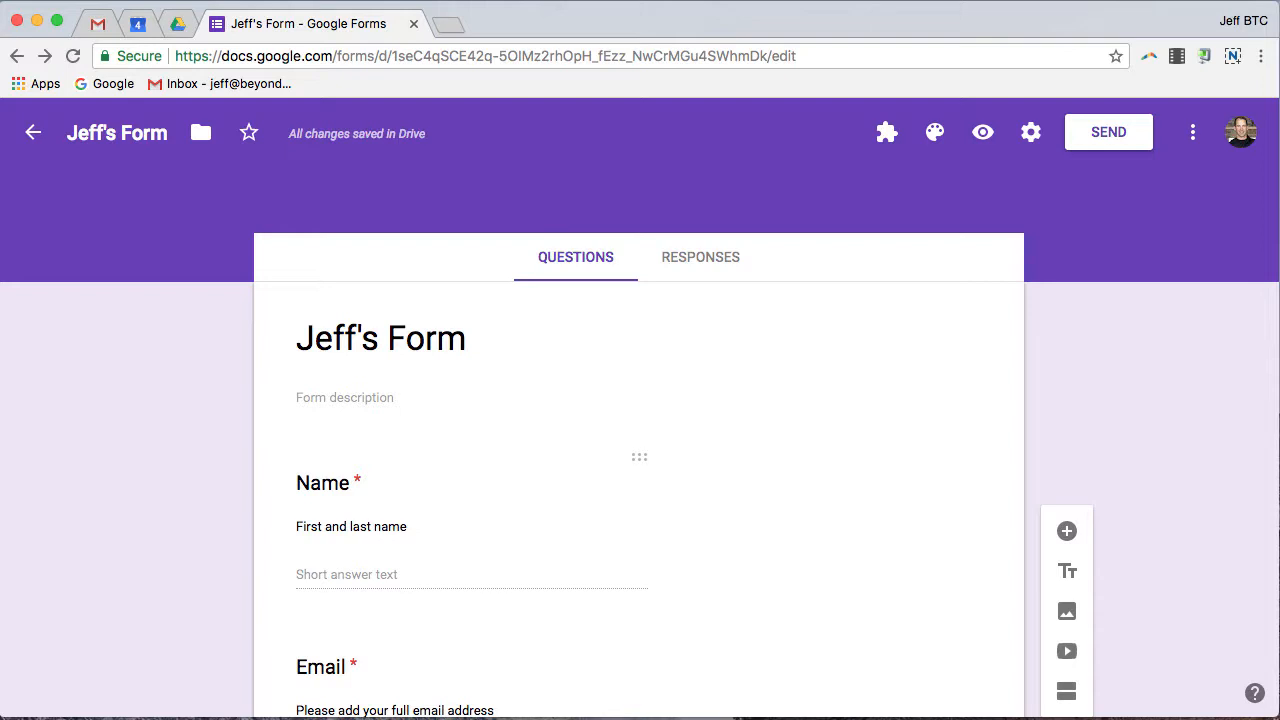
Cycle the theme colour through red, orange and blue, then bring up the header image picker.
click(935, 135)
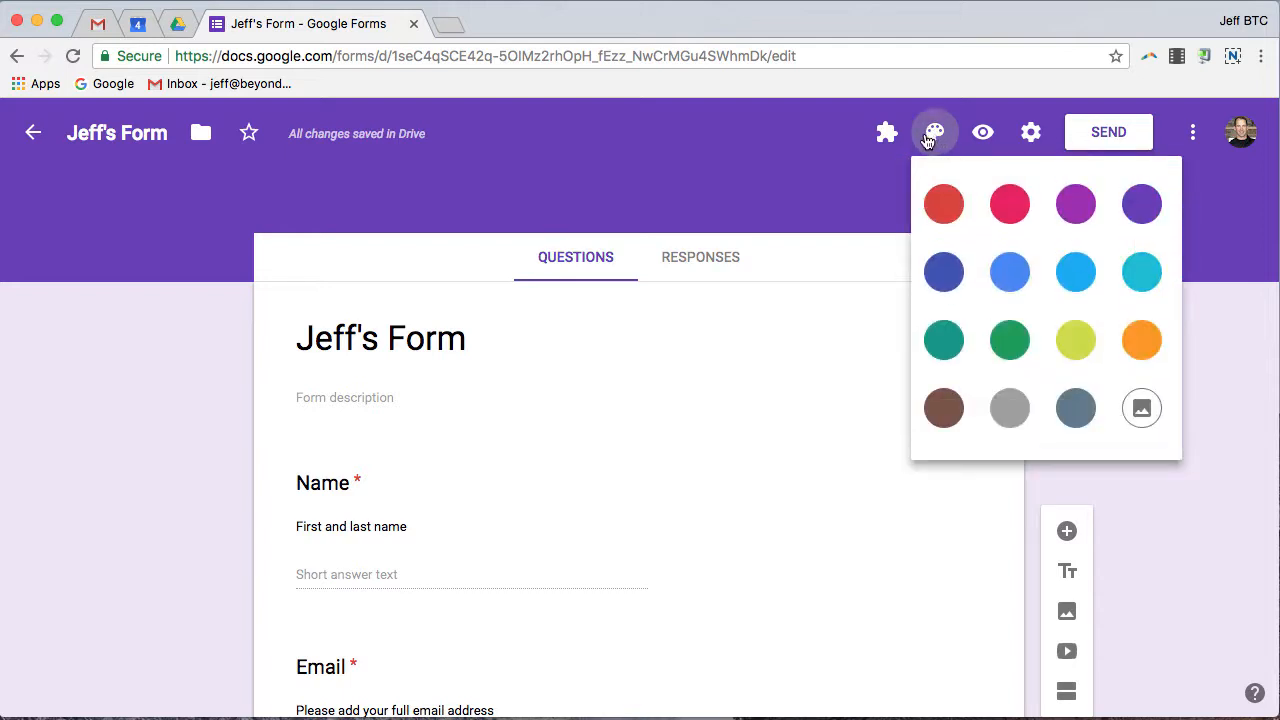
click(949, 213)
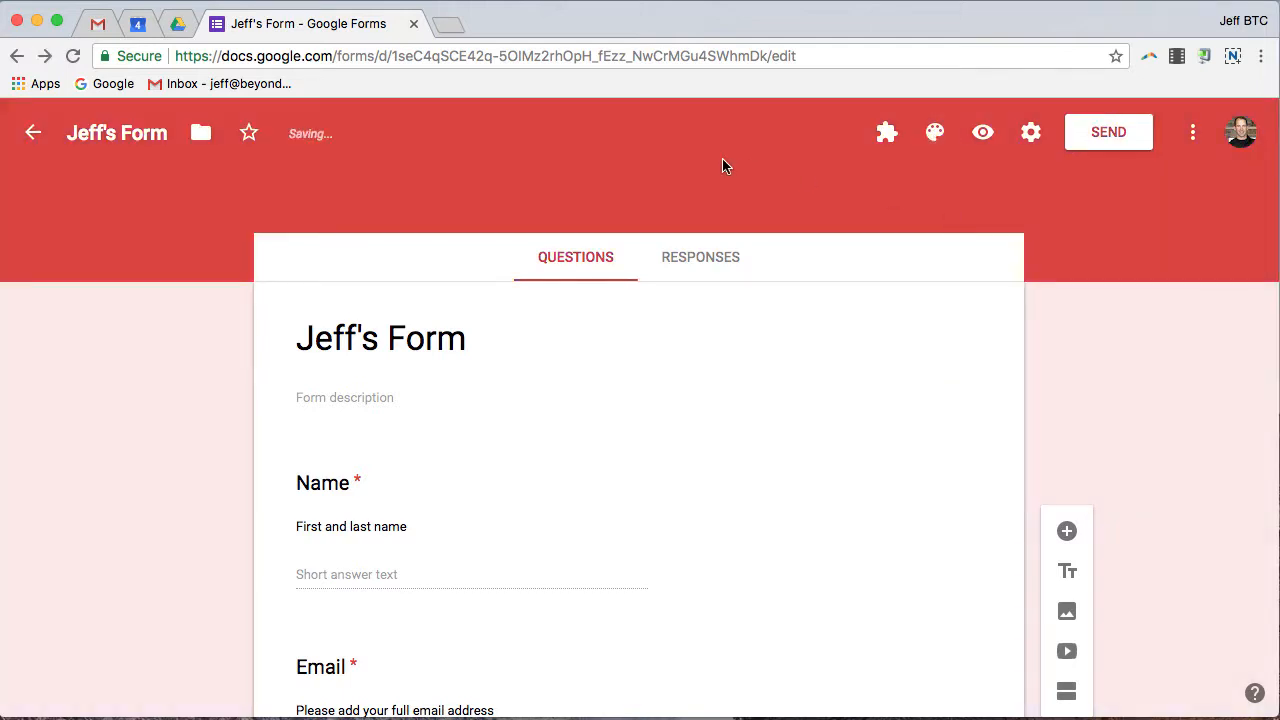
click(935, 133)
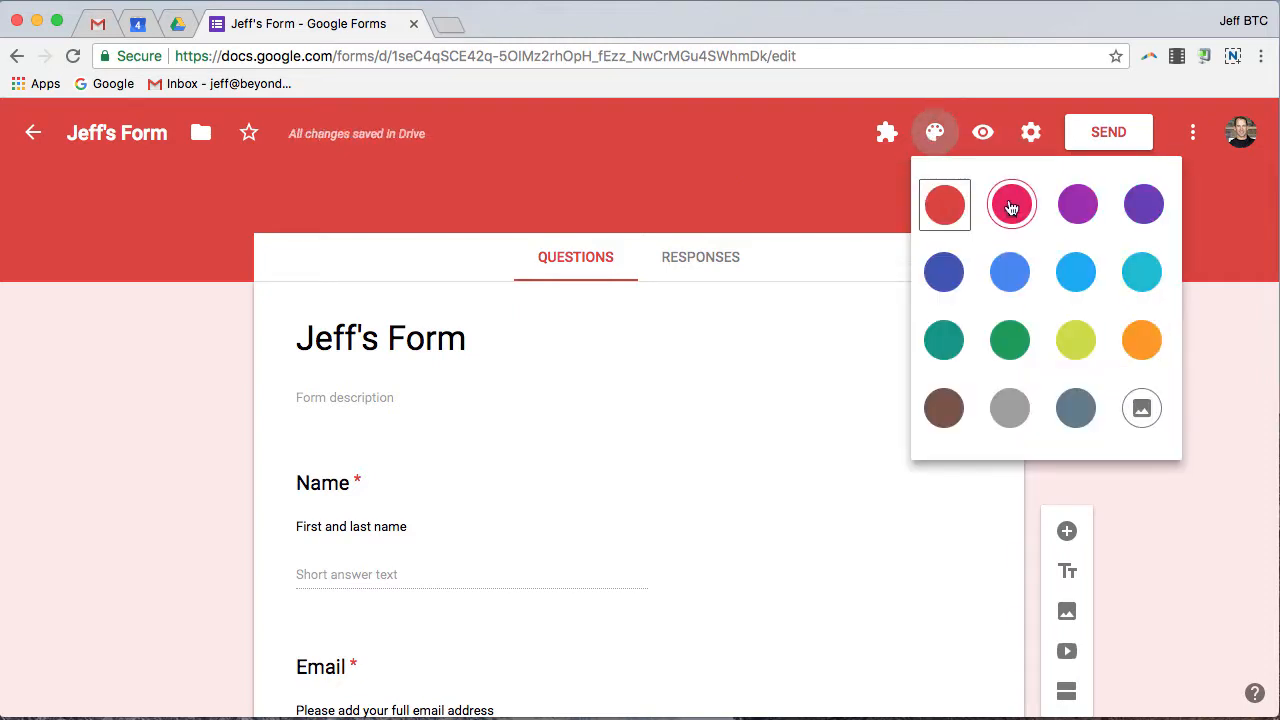
click(1143, 341)
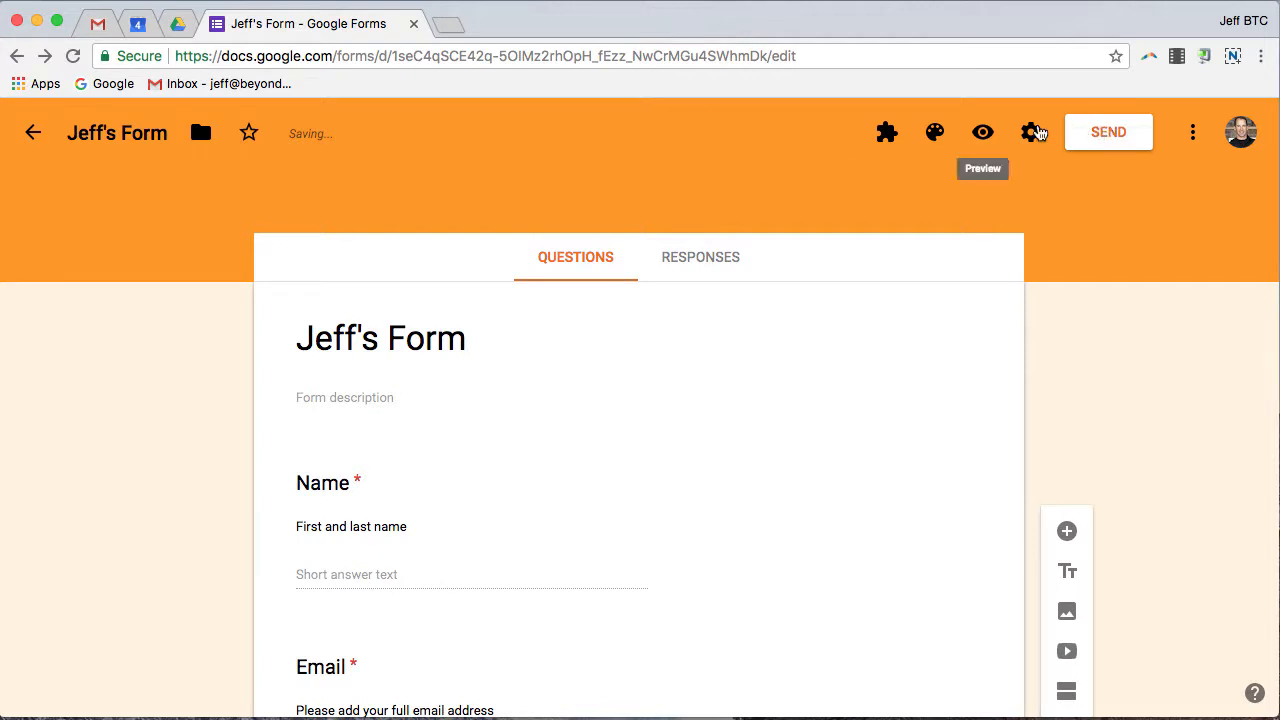
click(937, 136)
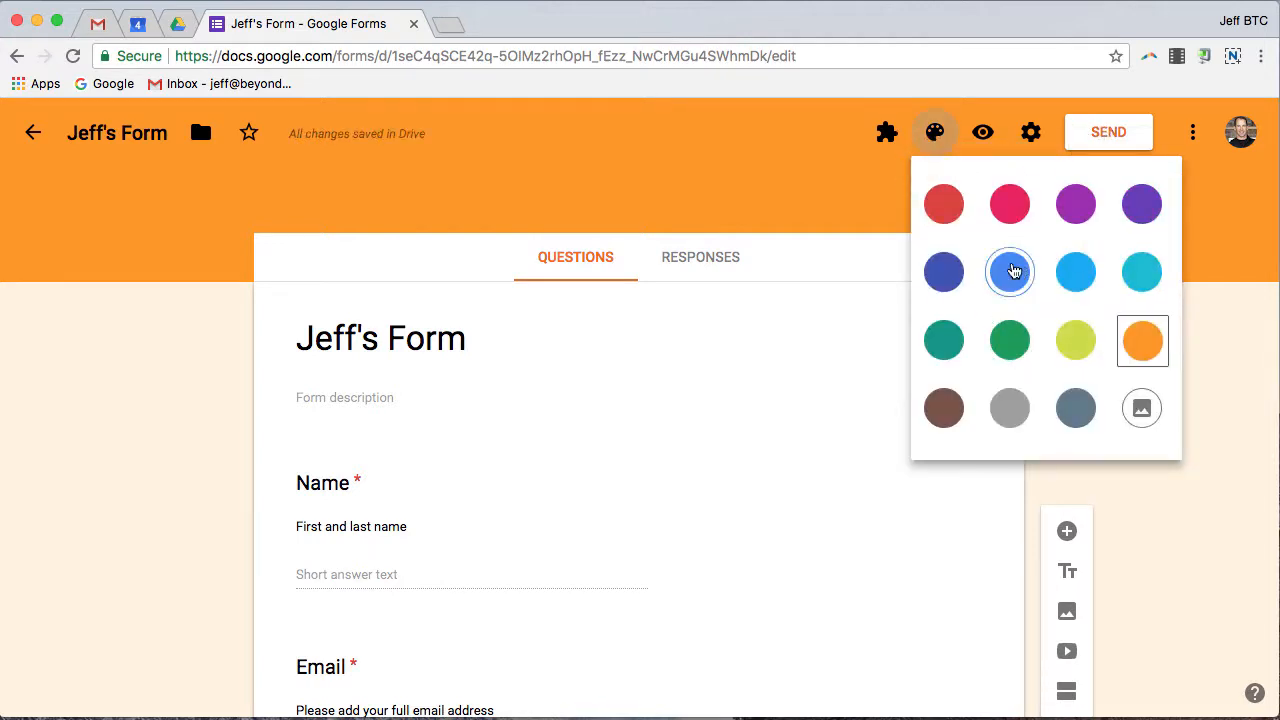
click(1009, 272)
click(935, 132)
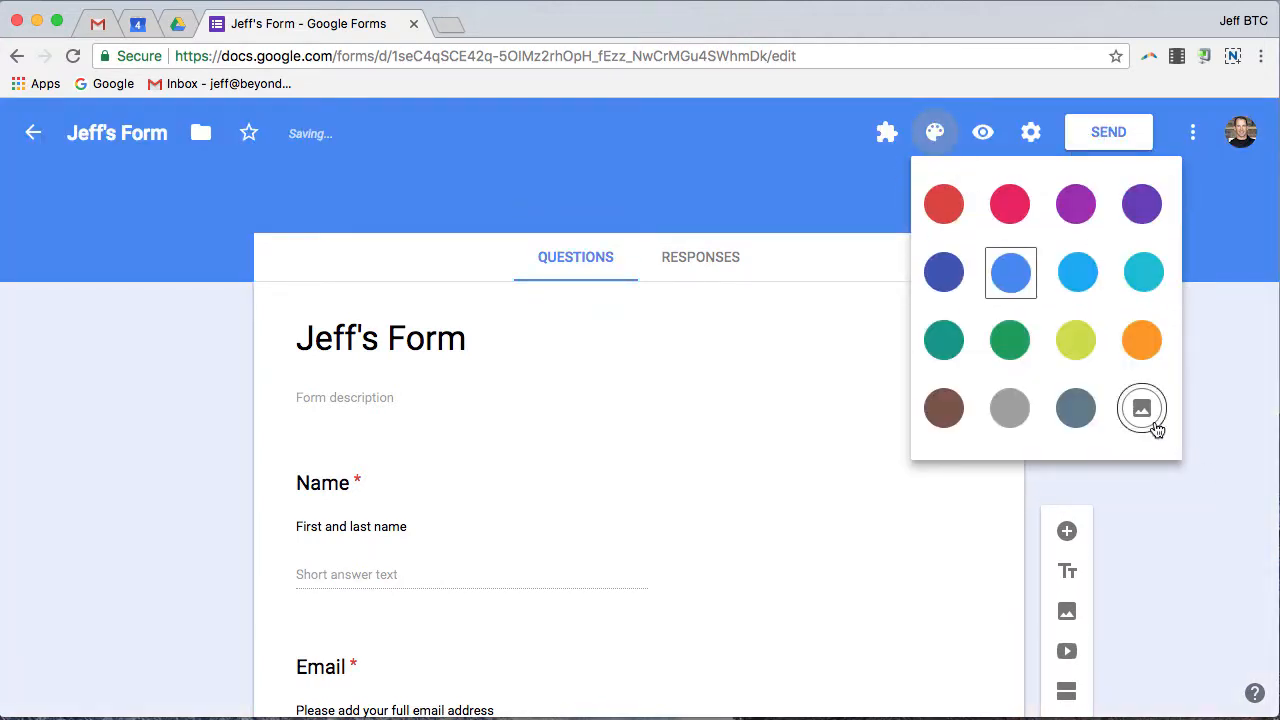
click(1143, 416)
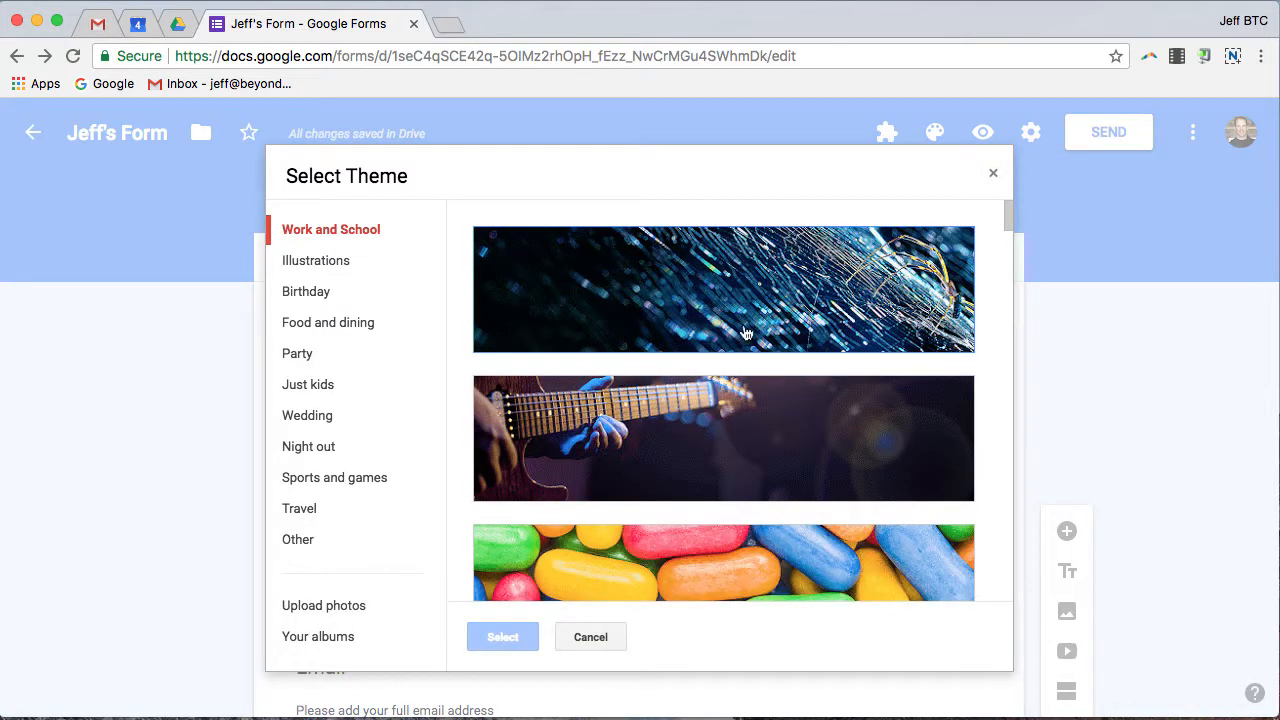
Apply the painted-hands image from Work and School as the form's header theme.
scroll(845, 305, down, 10)
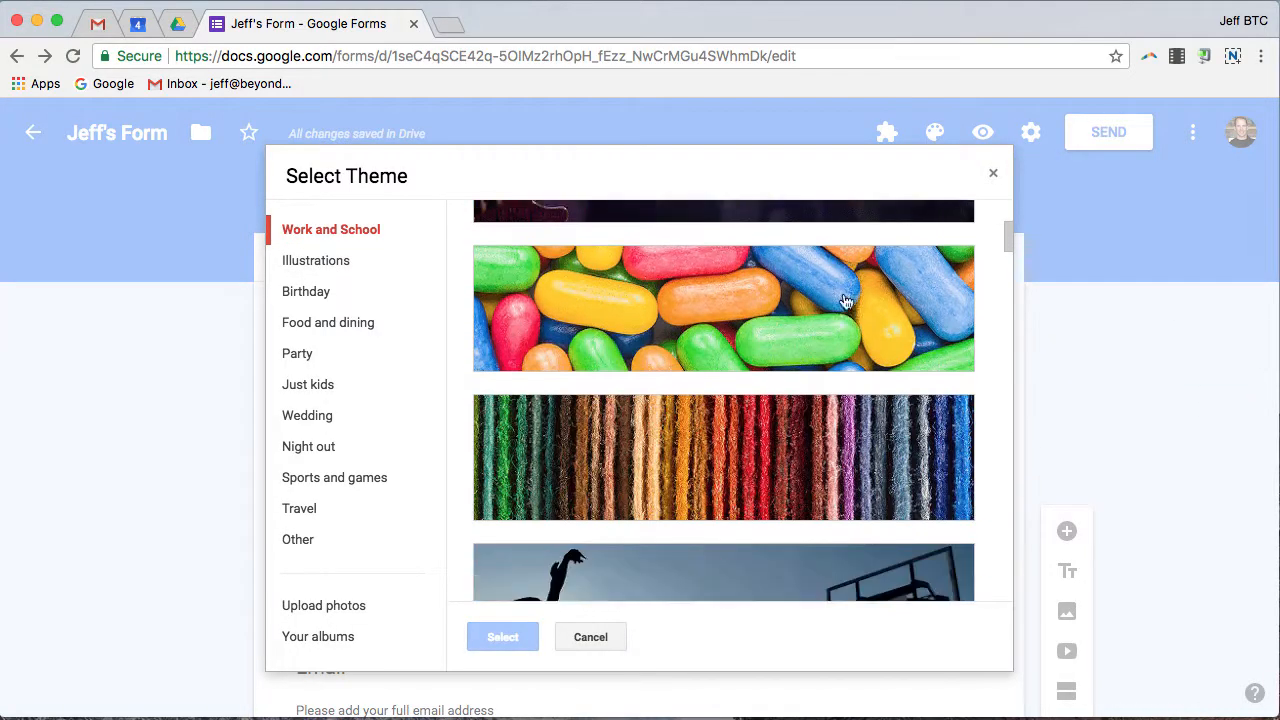
scroll(843, 303, up, 3)
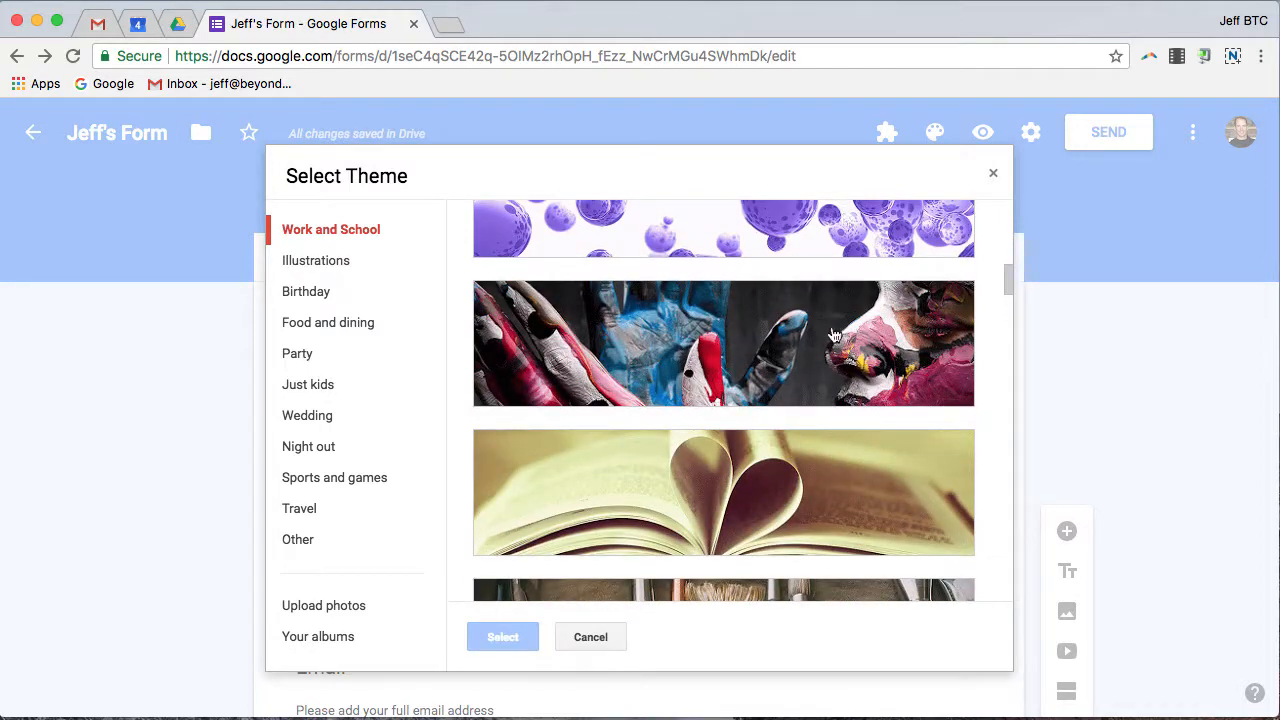
click(833, 340)
click(503, 637)
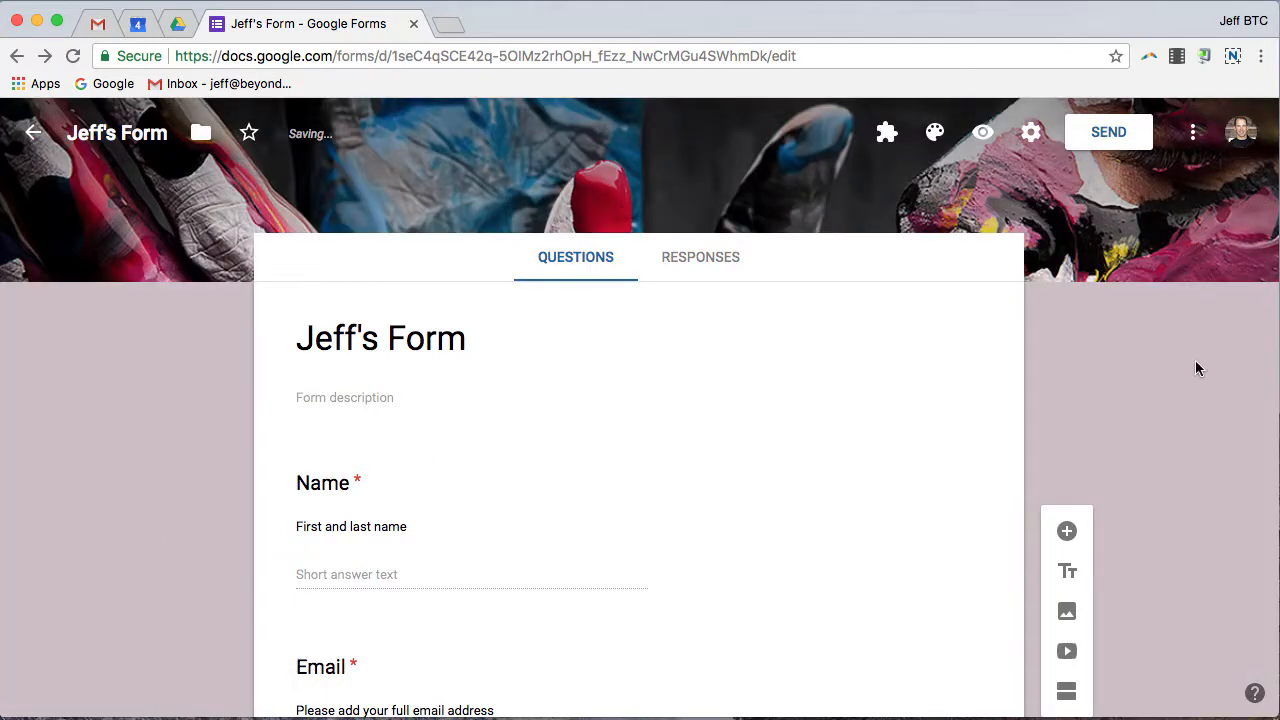
scroll(1195, 365, down, 5)
scroll(1195, 365, up, 3)
scroll(1194, 369, up, 3)
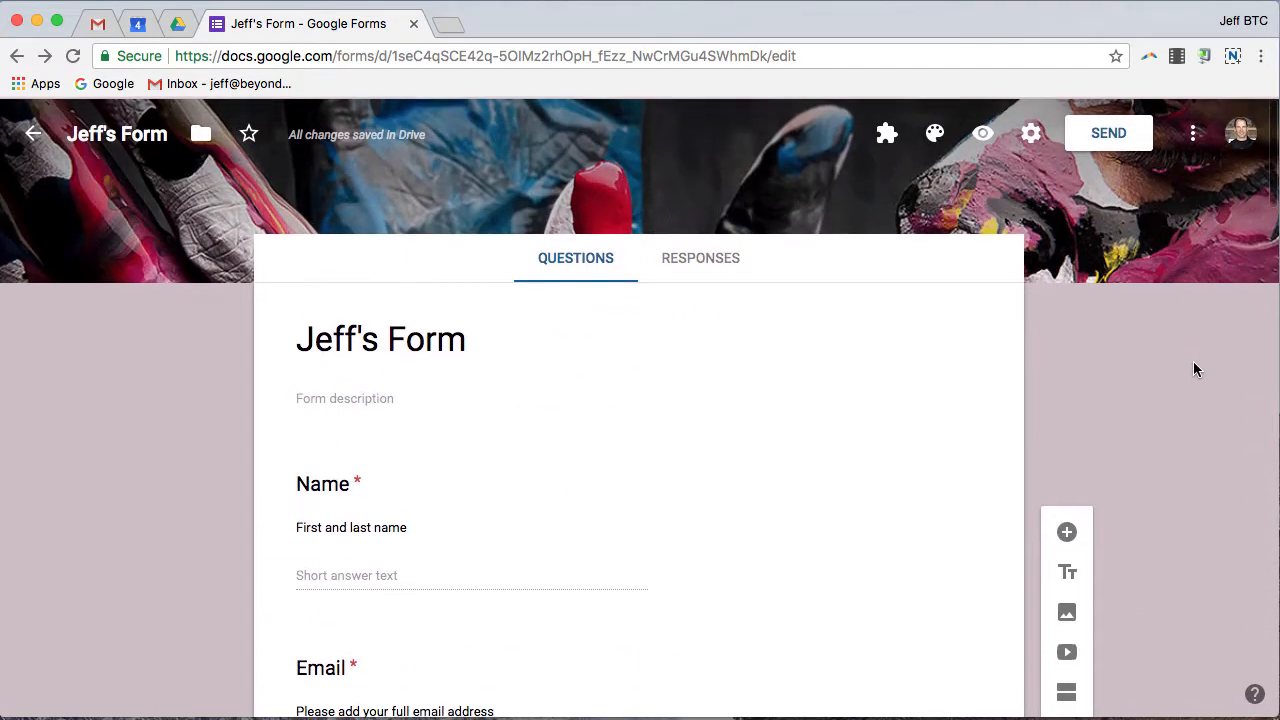
click(981, 131)
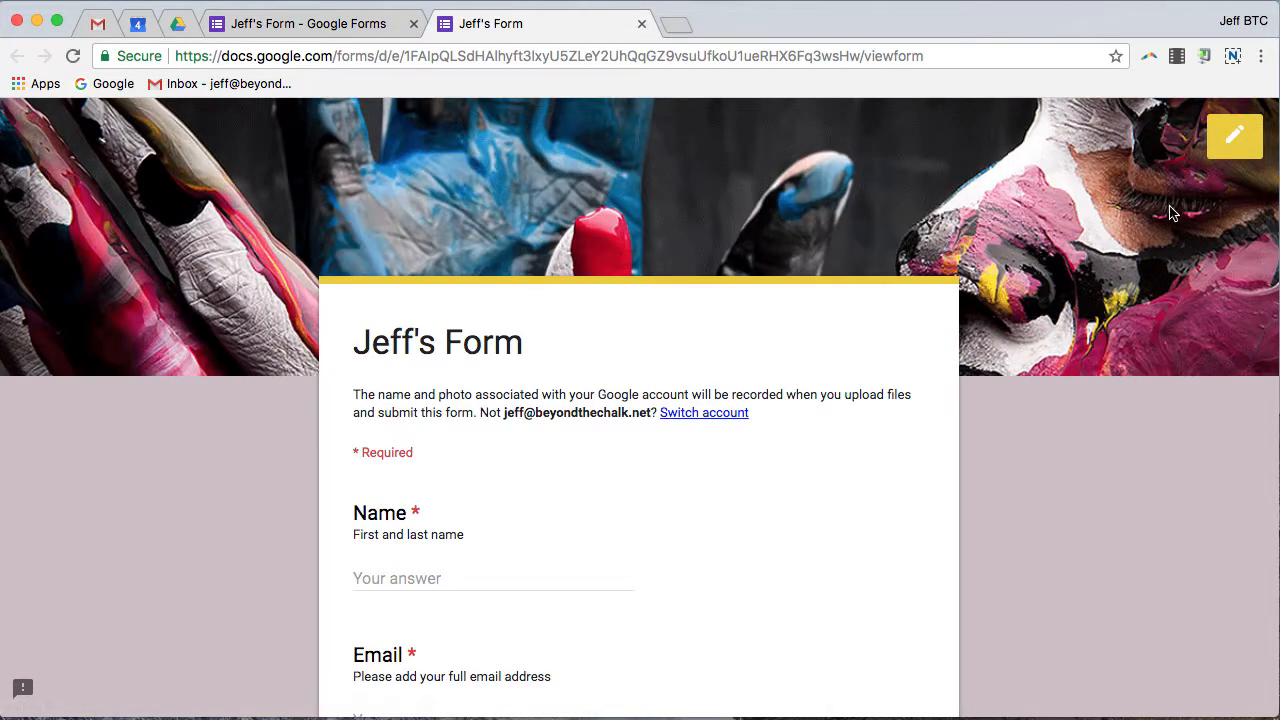
scroll(1170, 207, down, 6)
scroll(1171, 208, up, 6)
click(641, 24)
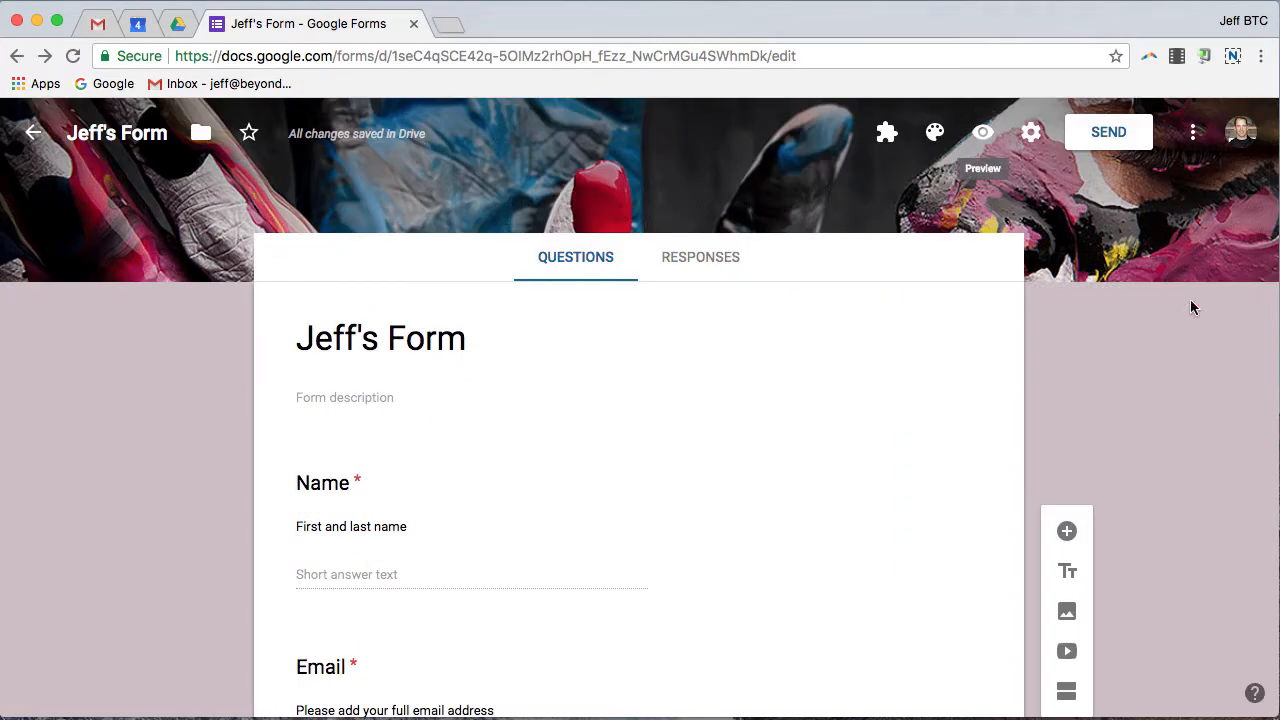
click(980, 133)
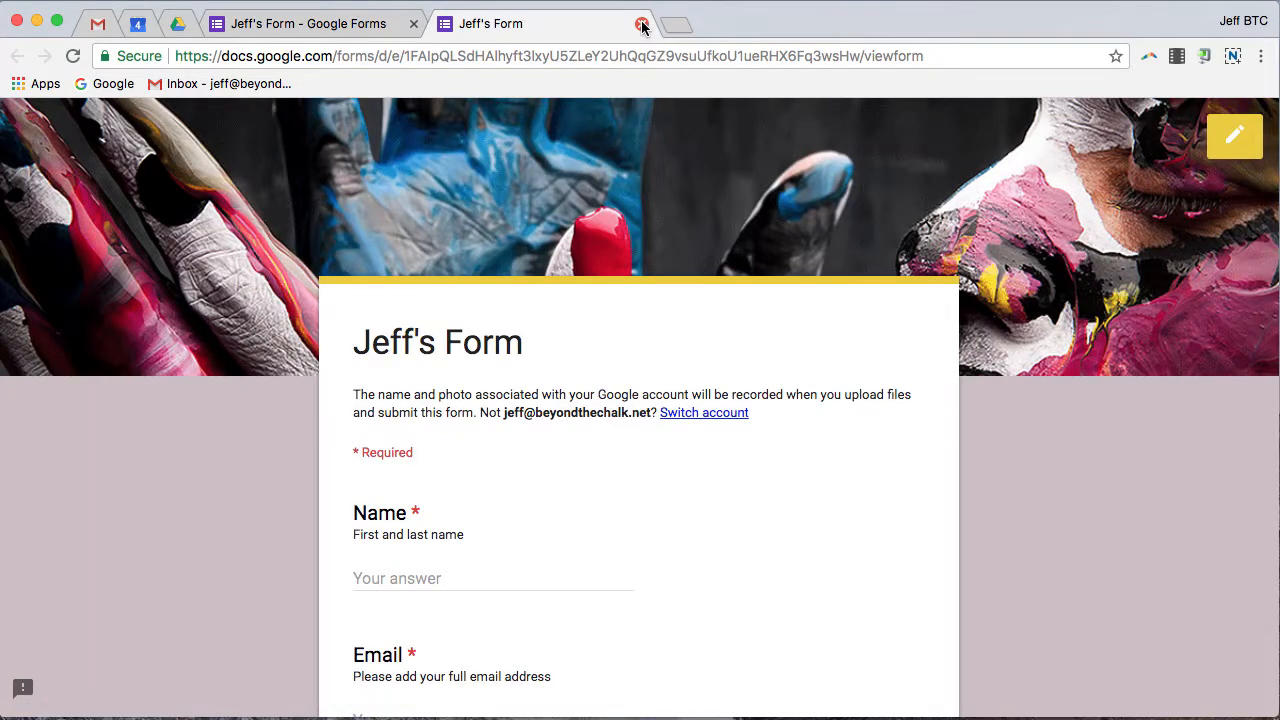
click(641, 24)
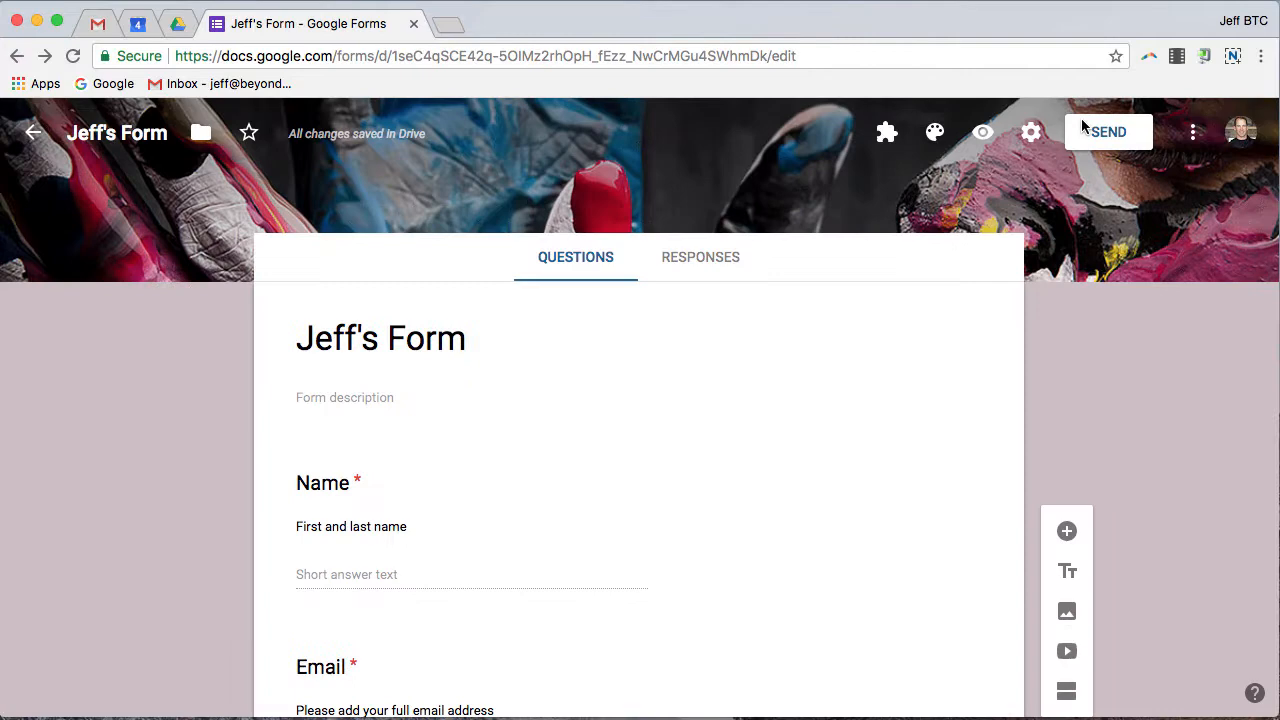
Replace the header with the colourful geometric triangle image from the Other category.
click(939, 133)
click(1144, 421)
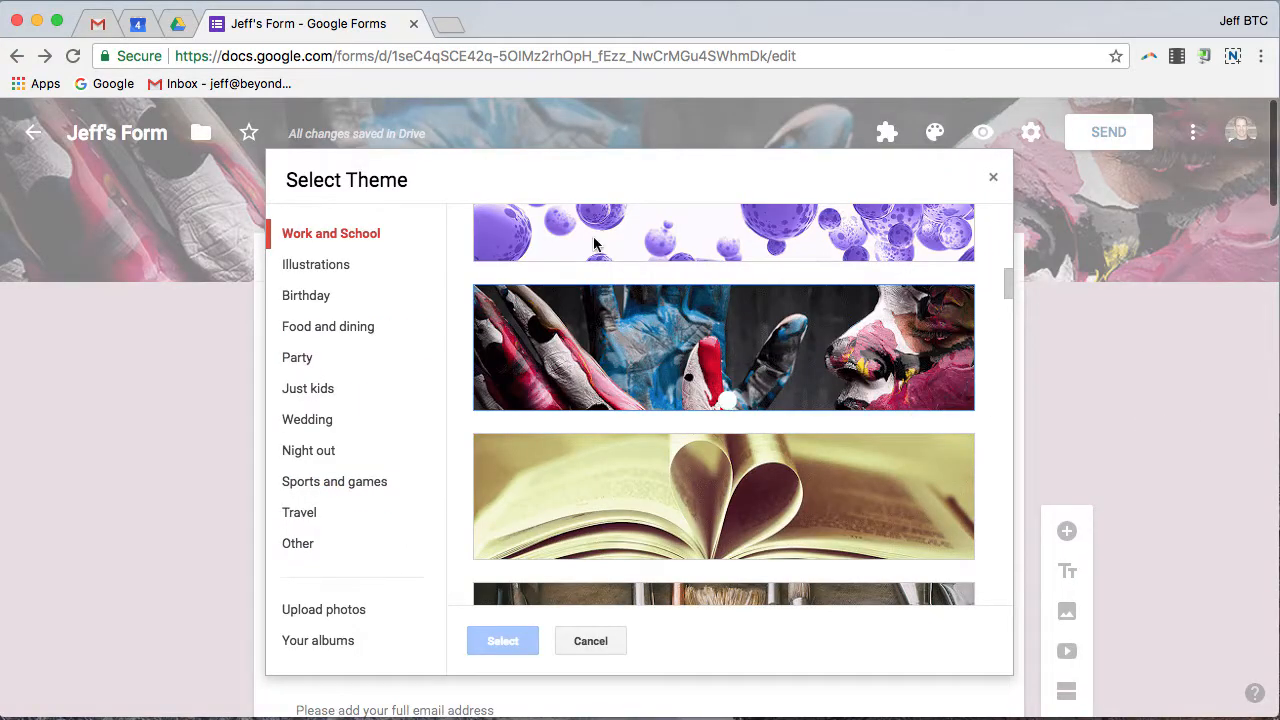
click(365, 490)
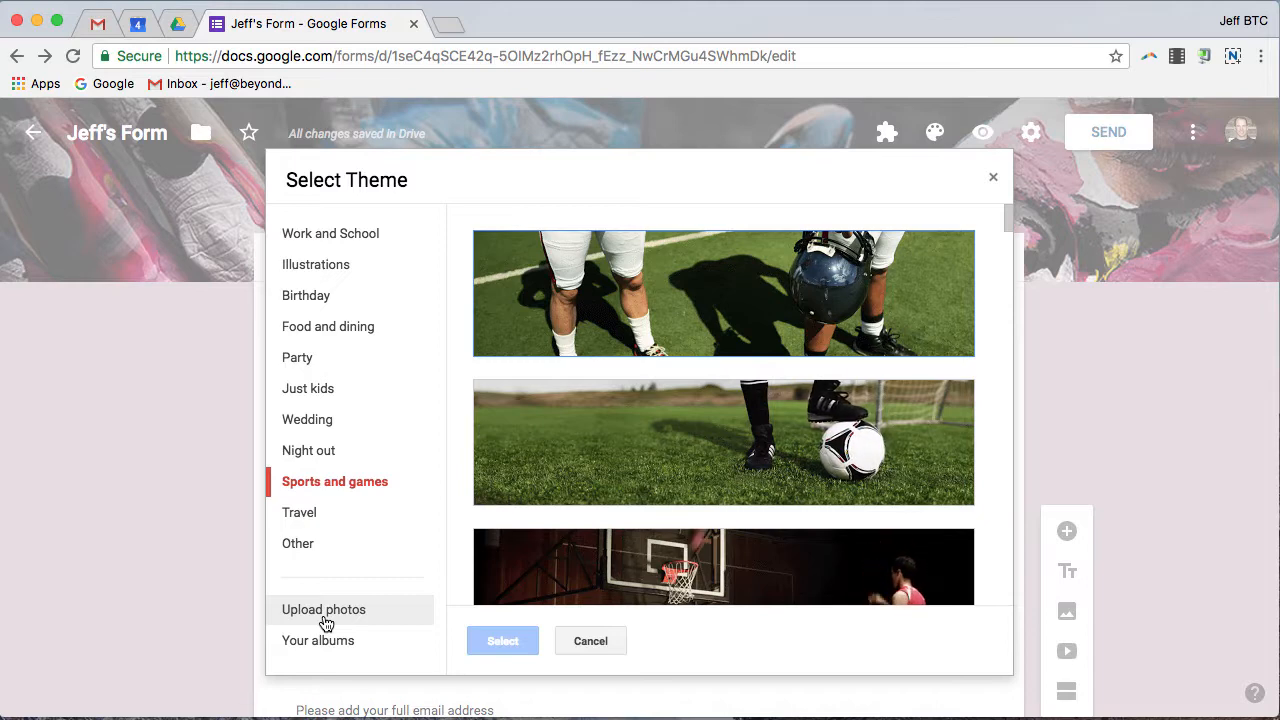
click(326, 622)
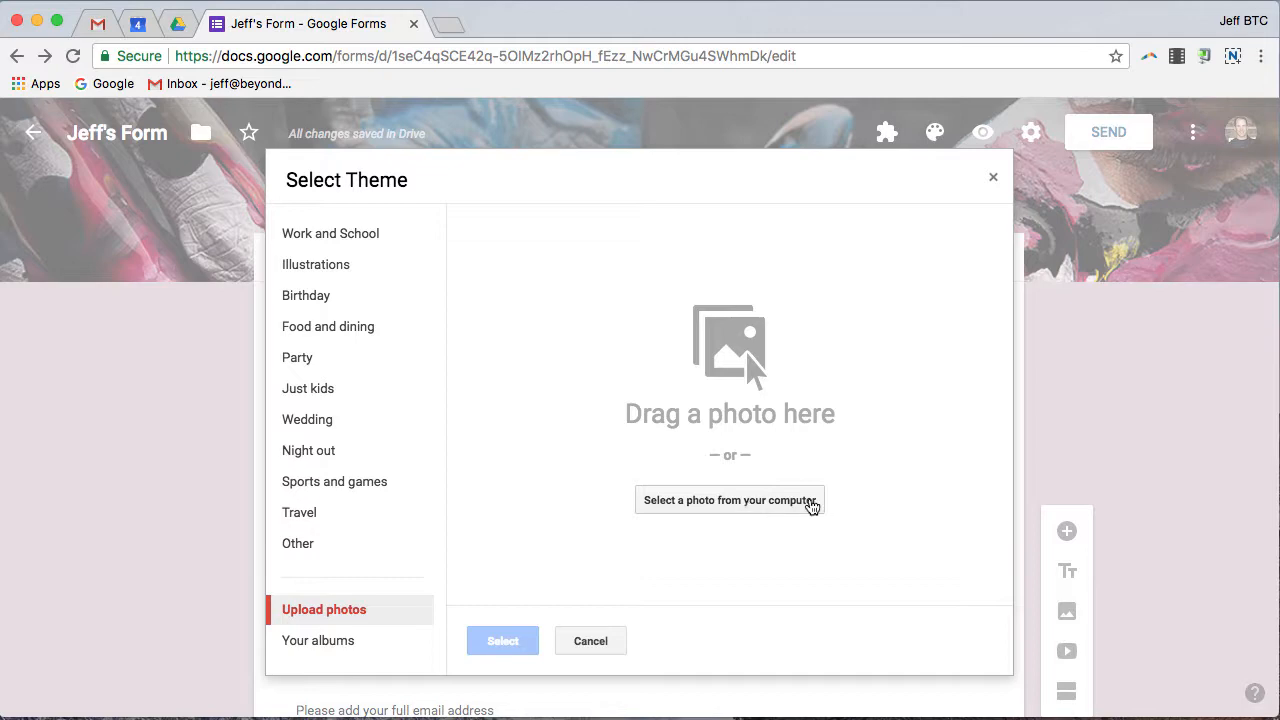
click(305, 548)
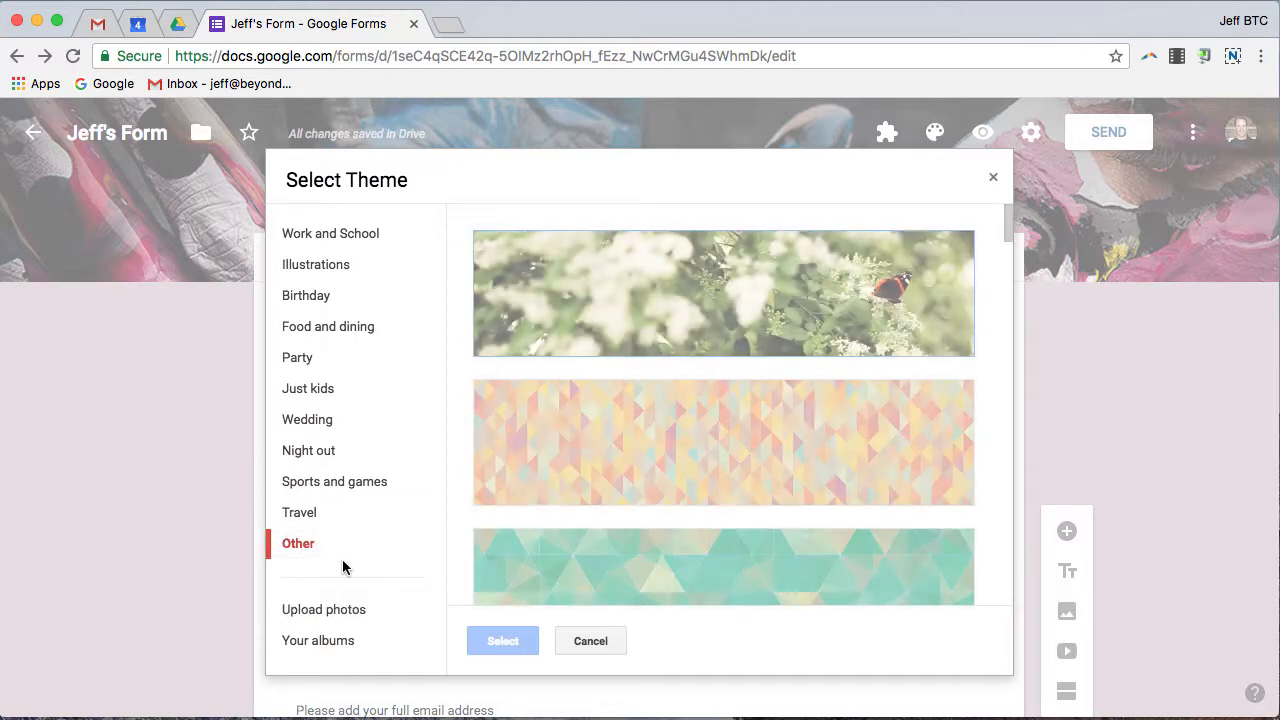
scroll(800, 413, down, 10)
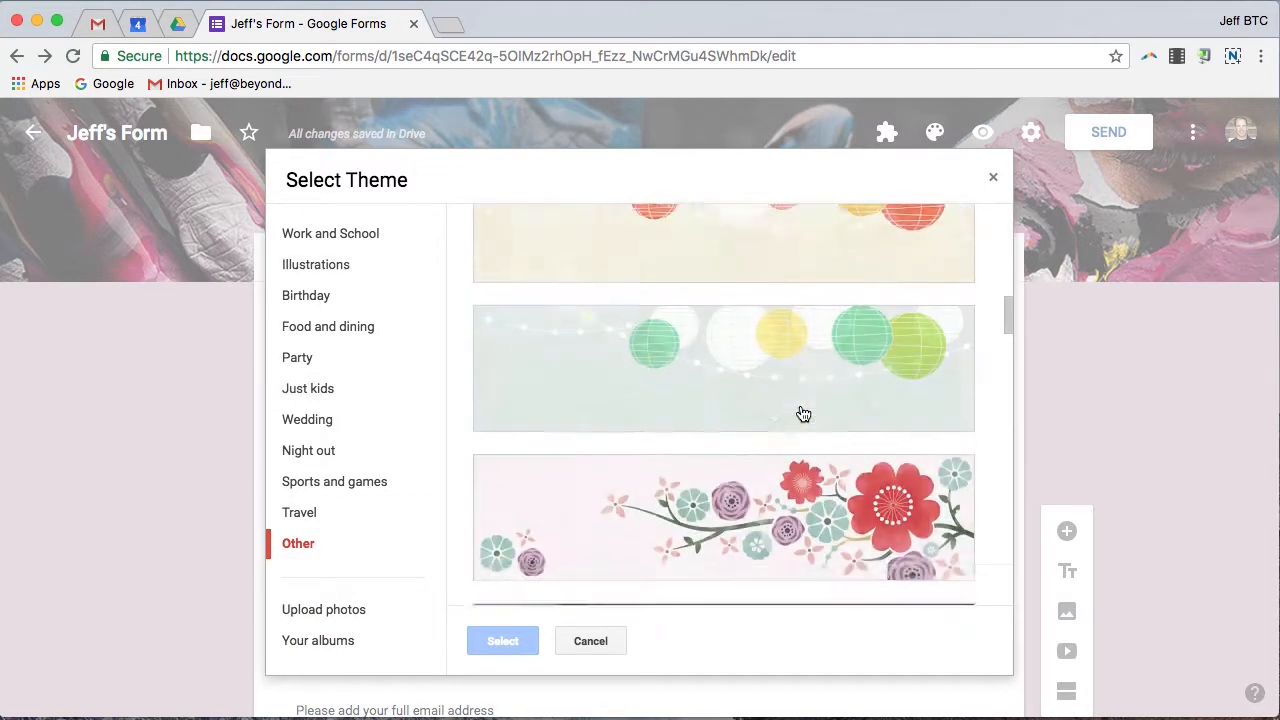
scroll(801, 410, up, 5)
click(818, 305)
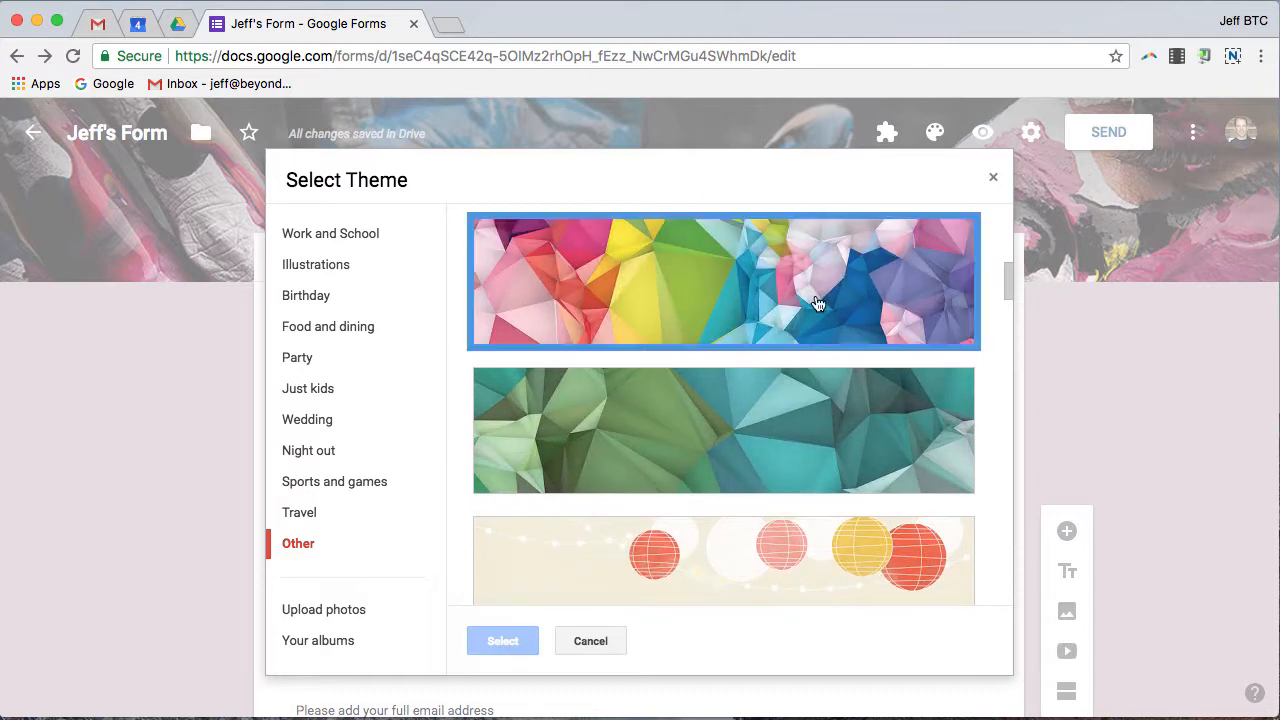
click(503, 643)
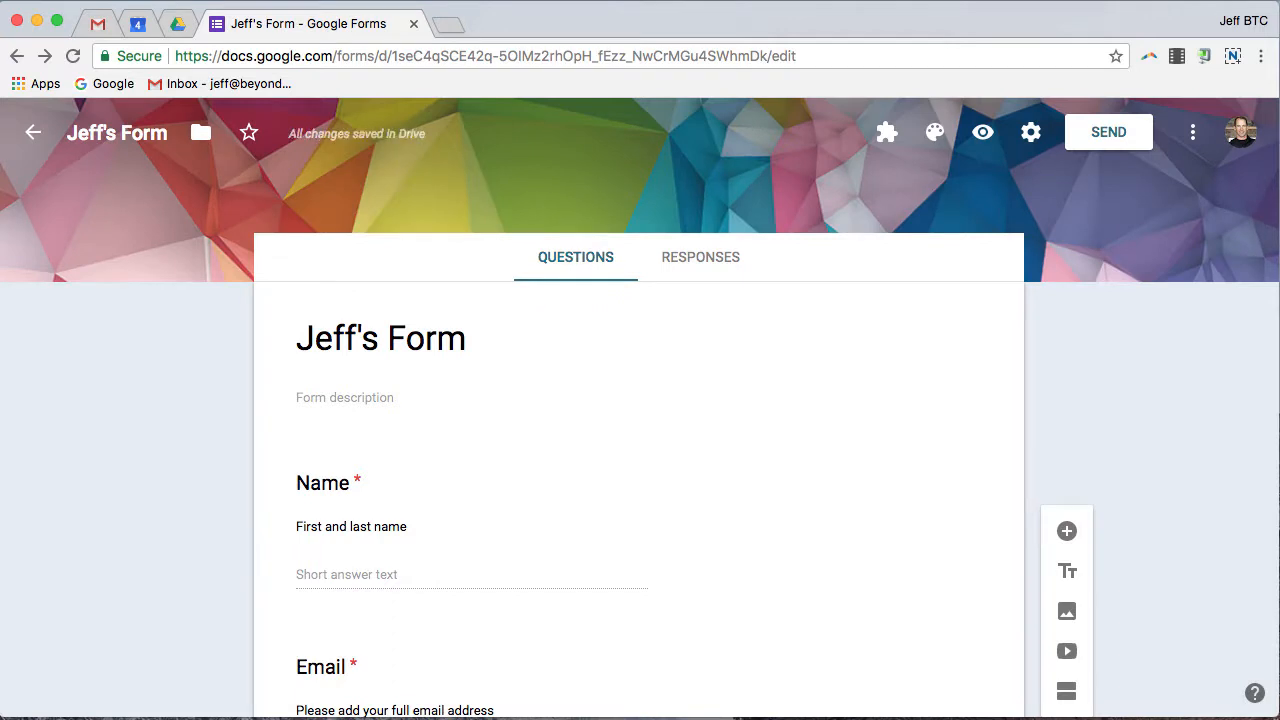
Review the required Email question's validation message 'Sorry this isn't an email address'.
scroll(530, 380, down, 5)
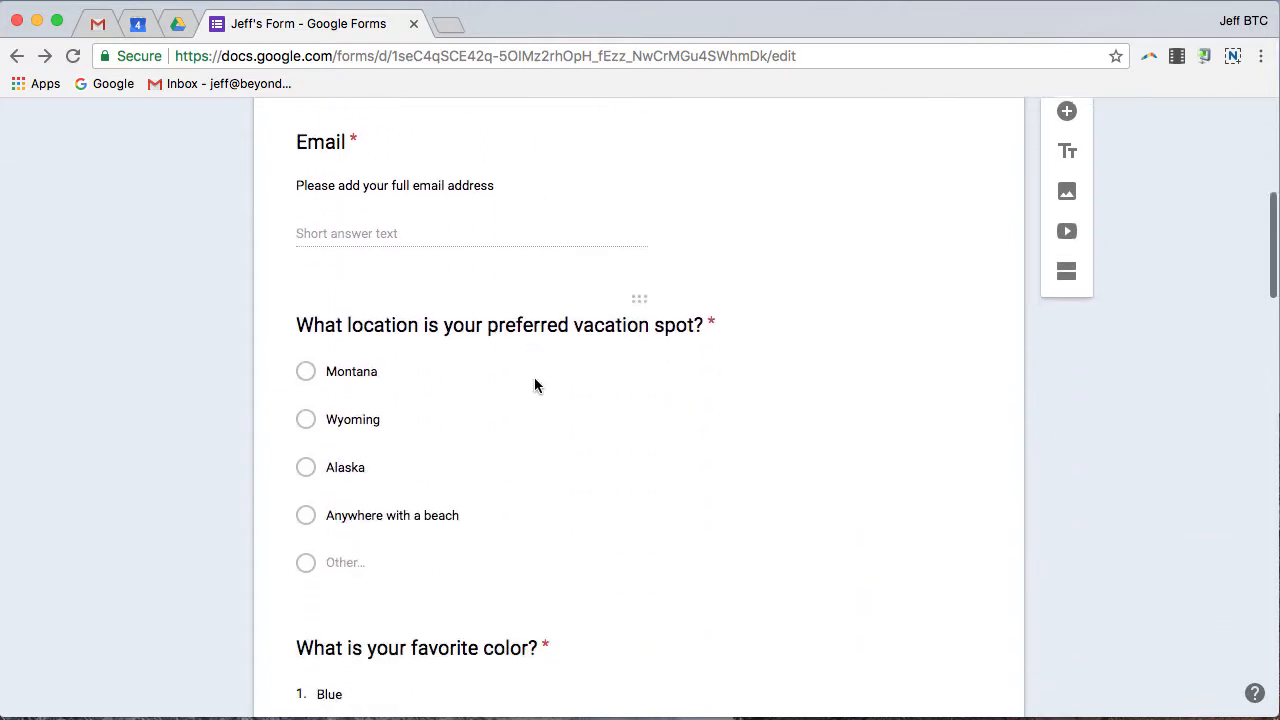
scroll(536, 378, up, 5)
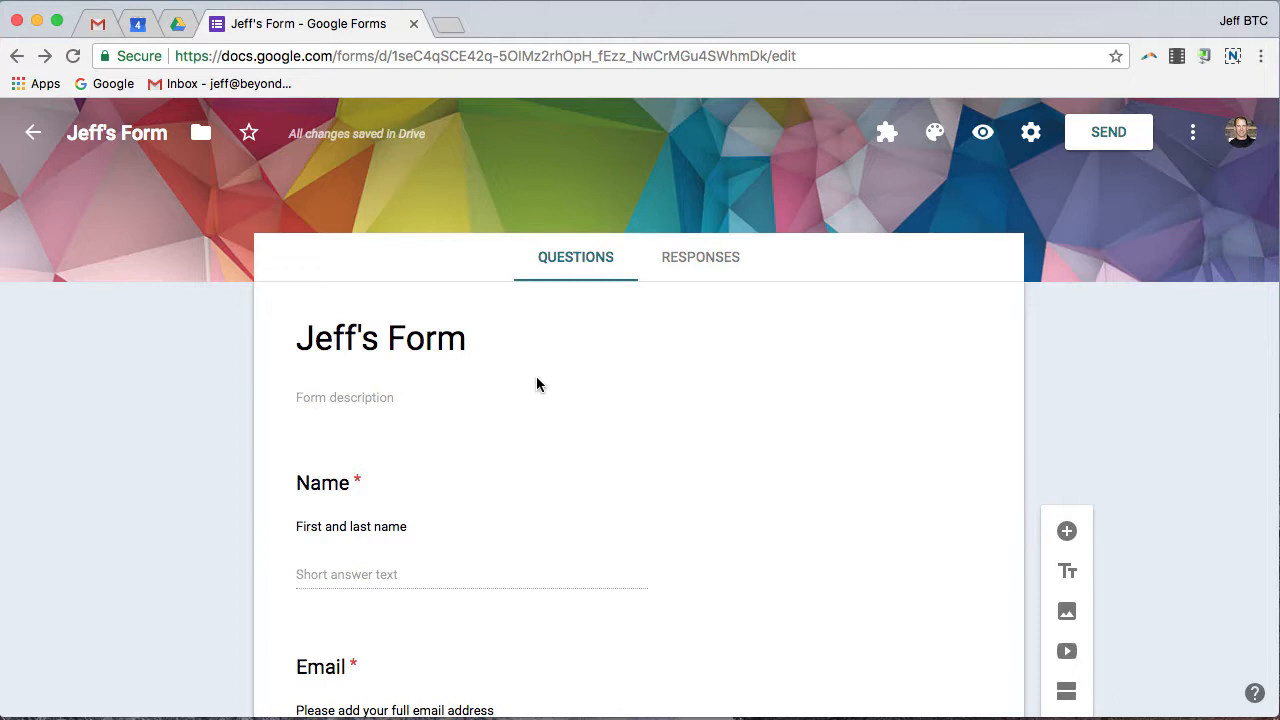
scroll(600, 410, down, 3)
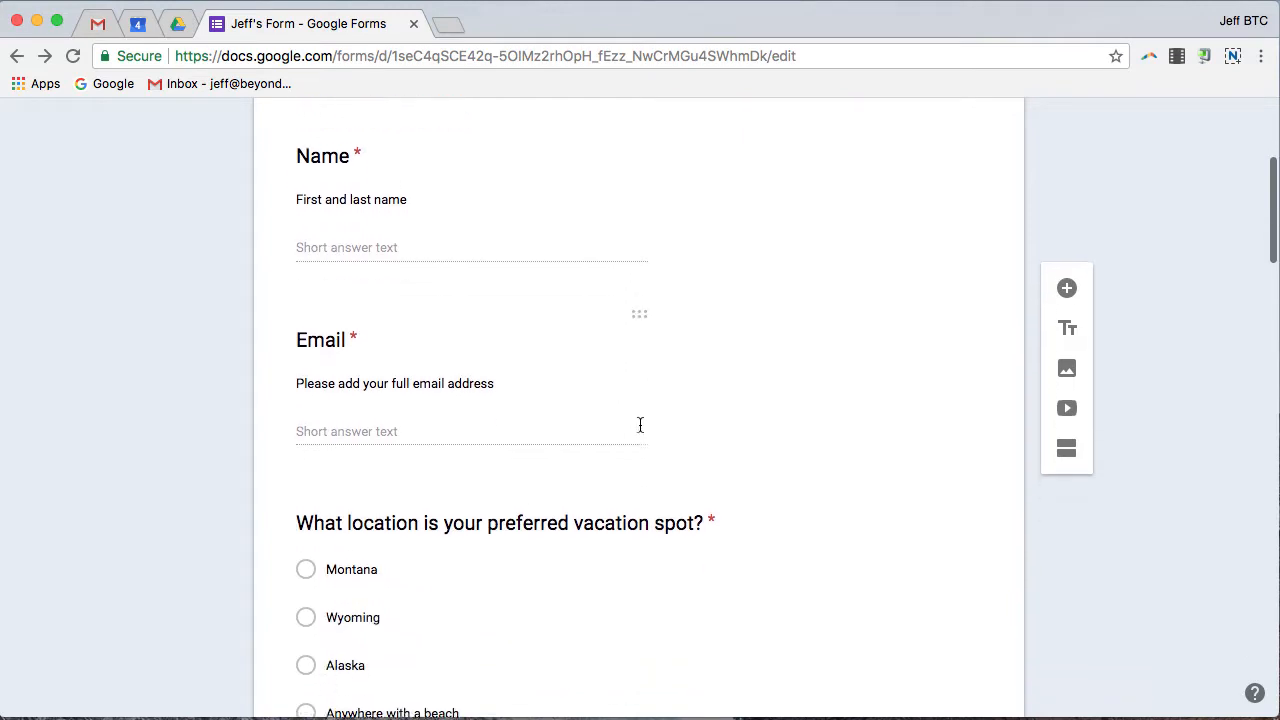
scroll(640, 425, up, 2)
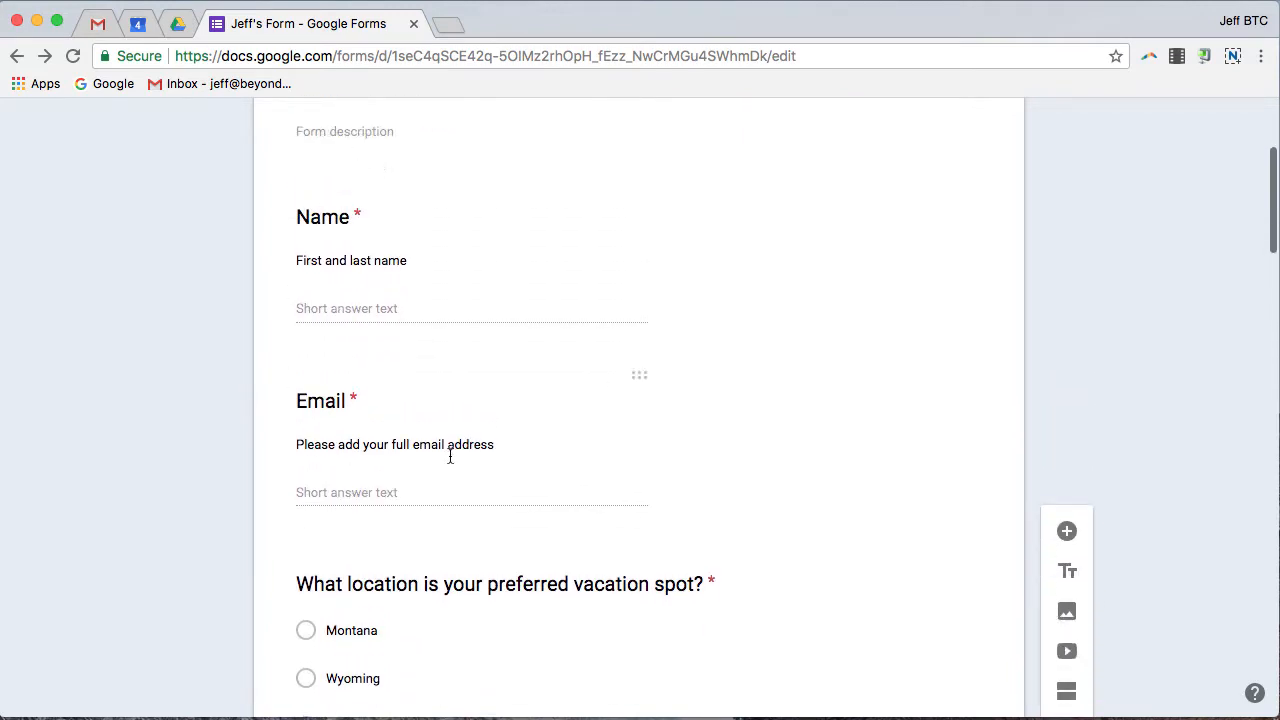
click(550, 498)
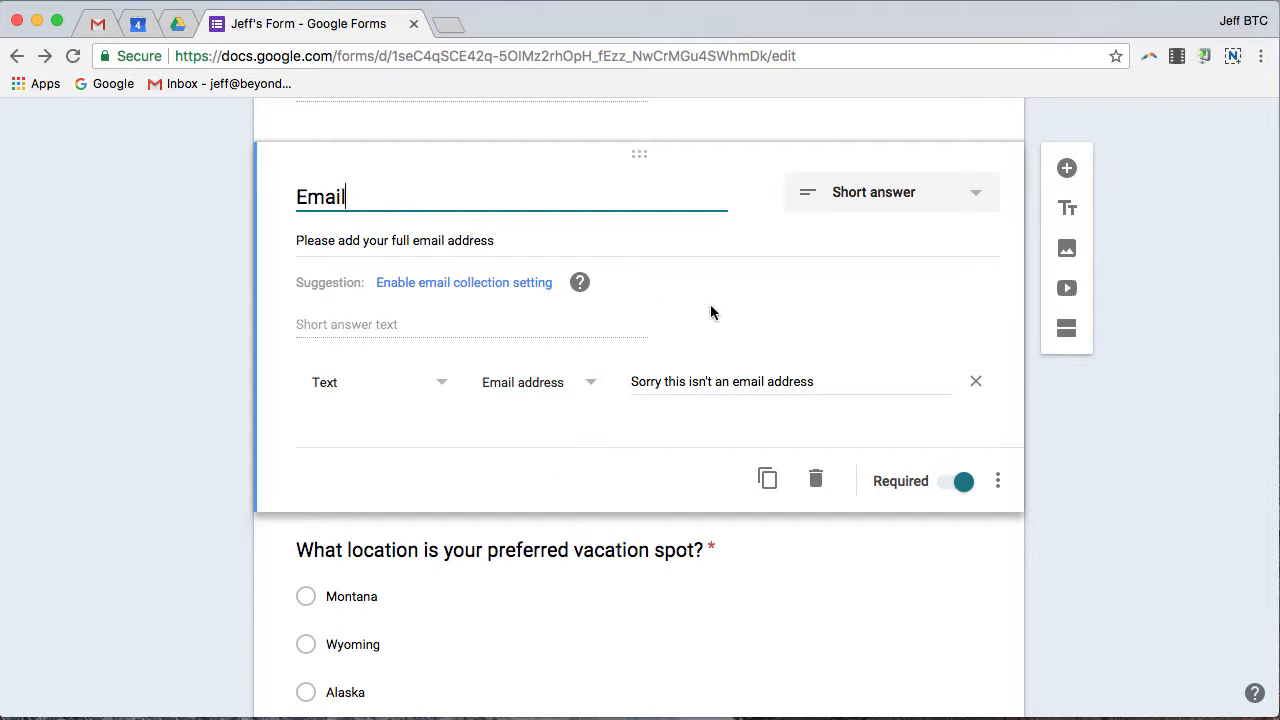
click(730, 486)
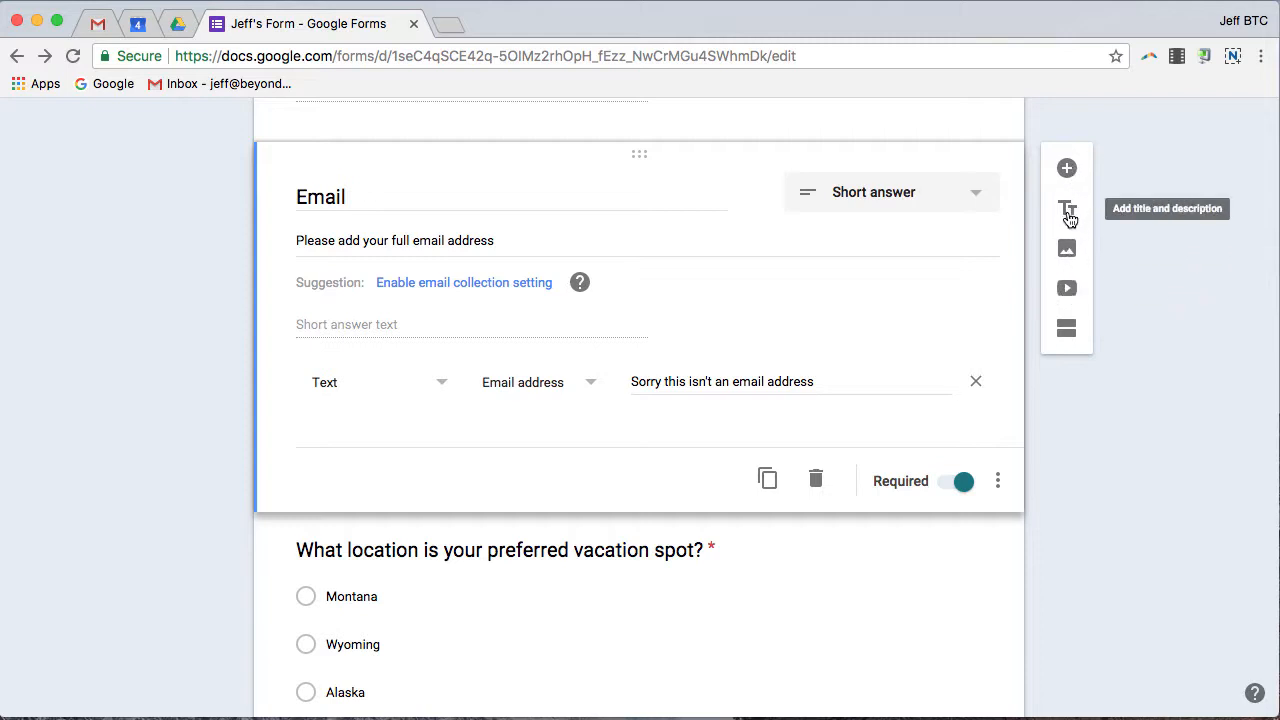
Add a new section after the Email question.
click(1067, 330)
scroll(772, 340, up, 5)
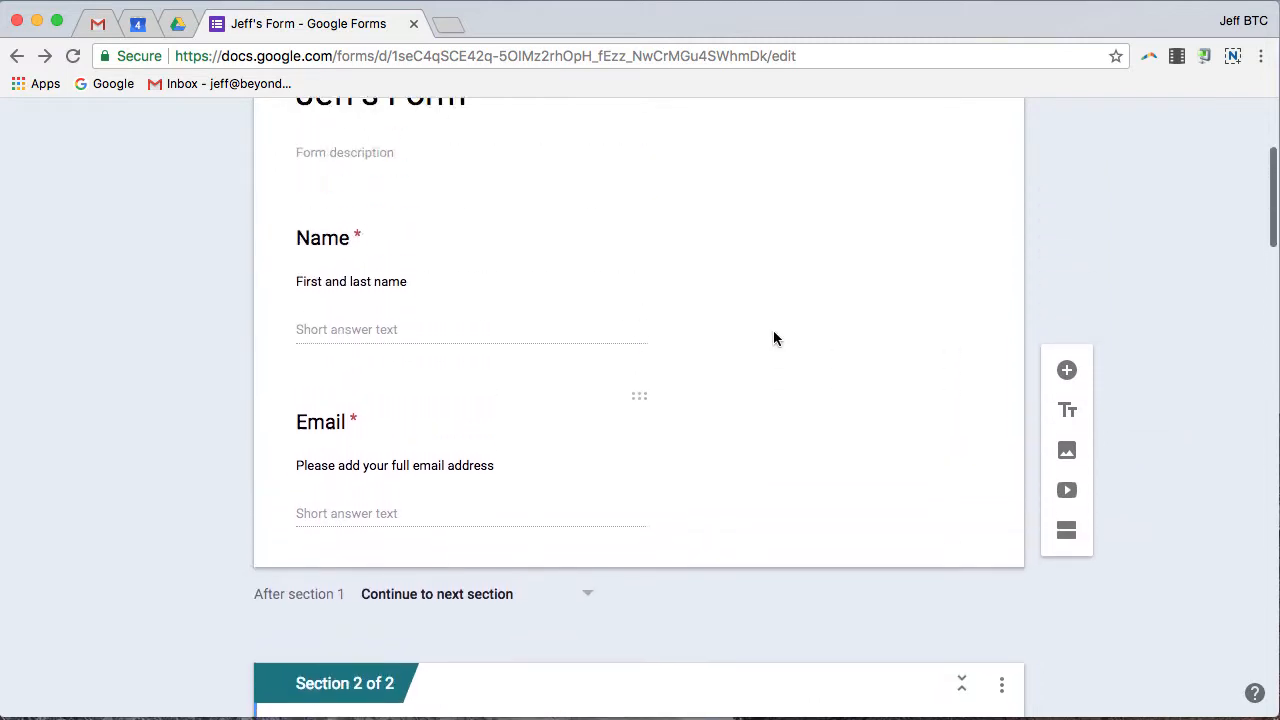
scroll(777, 330, up, 1)
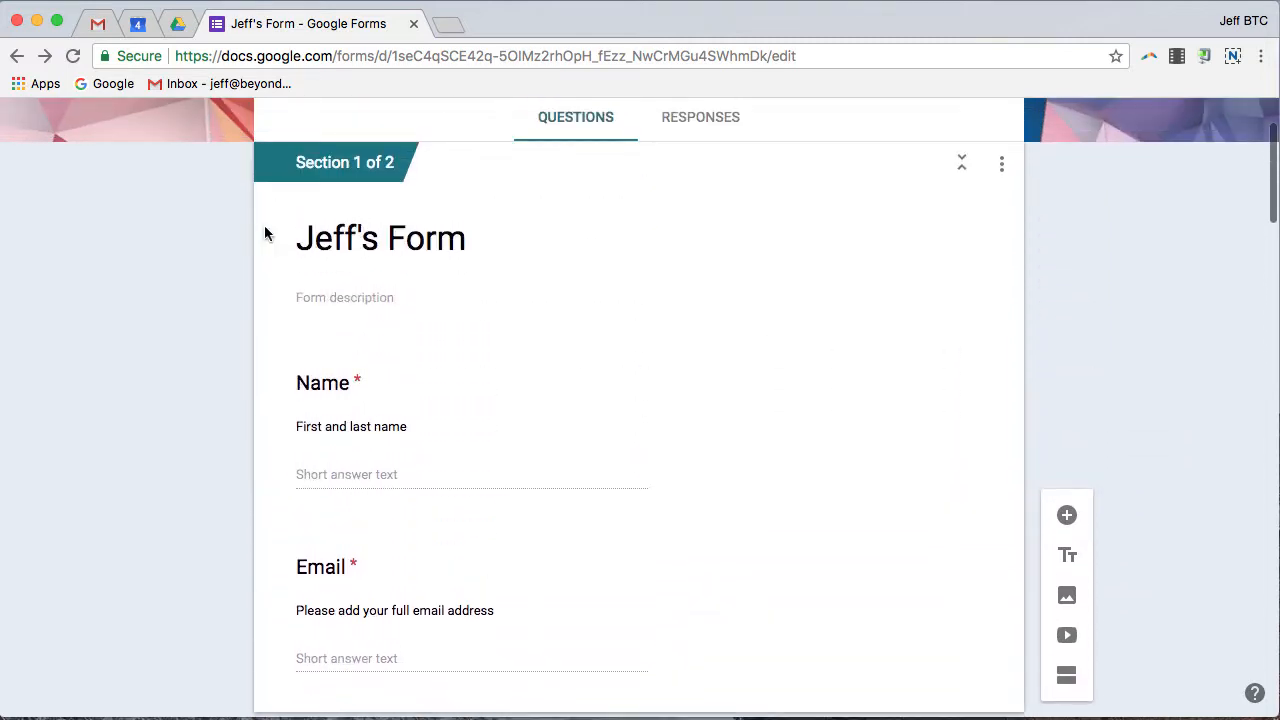
scroll(531, 229, down, 10)
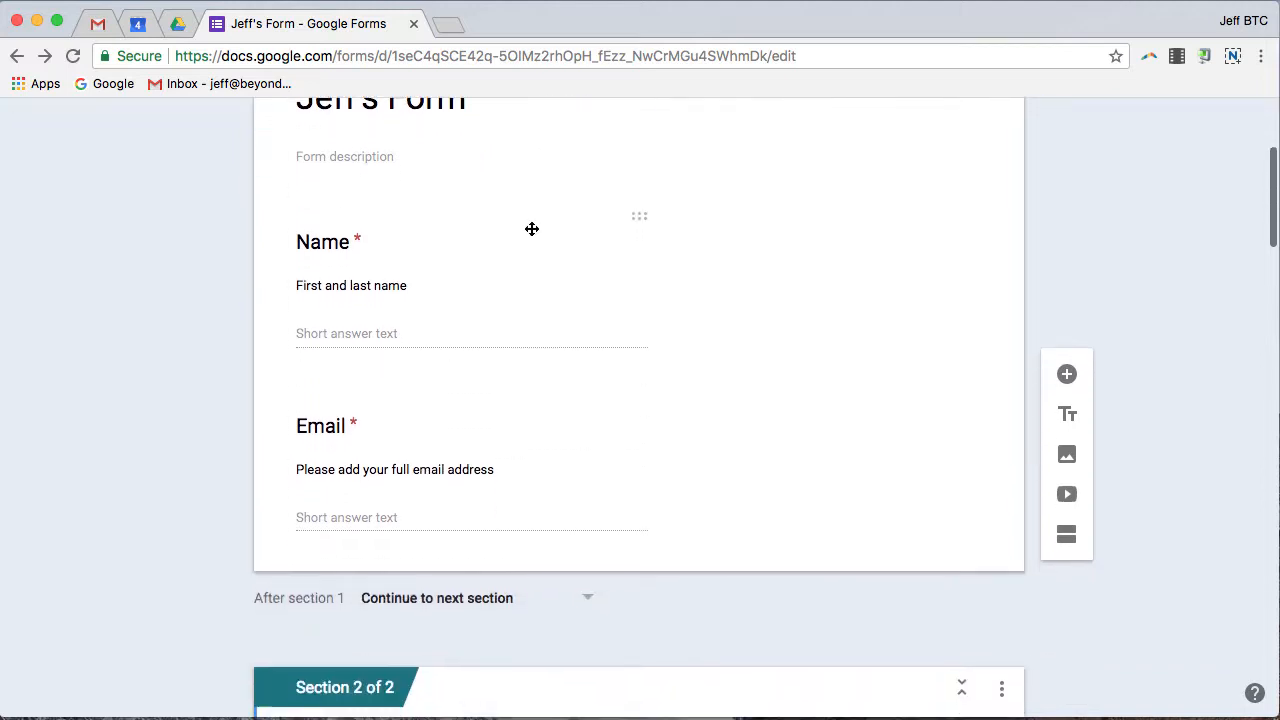
Title the second section 'Questions about skills'.
click(416, 354)
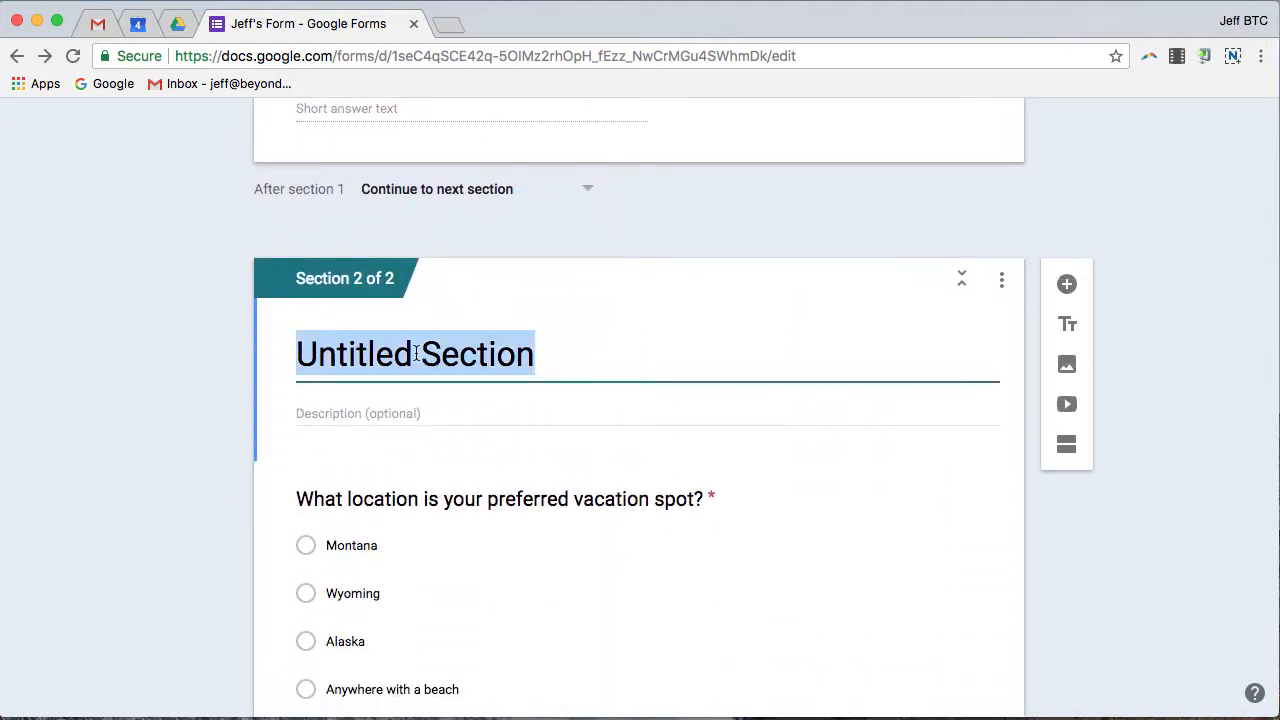
text(Que)
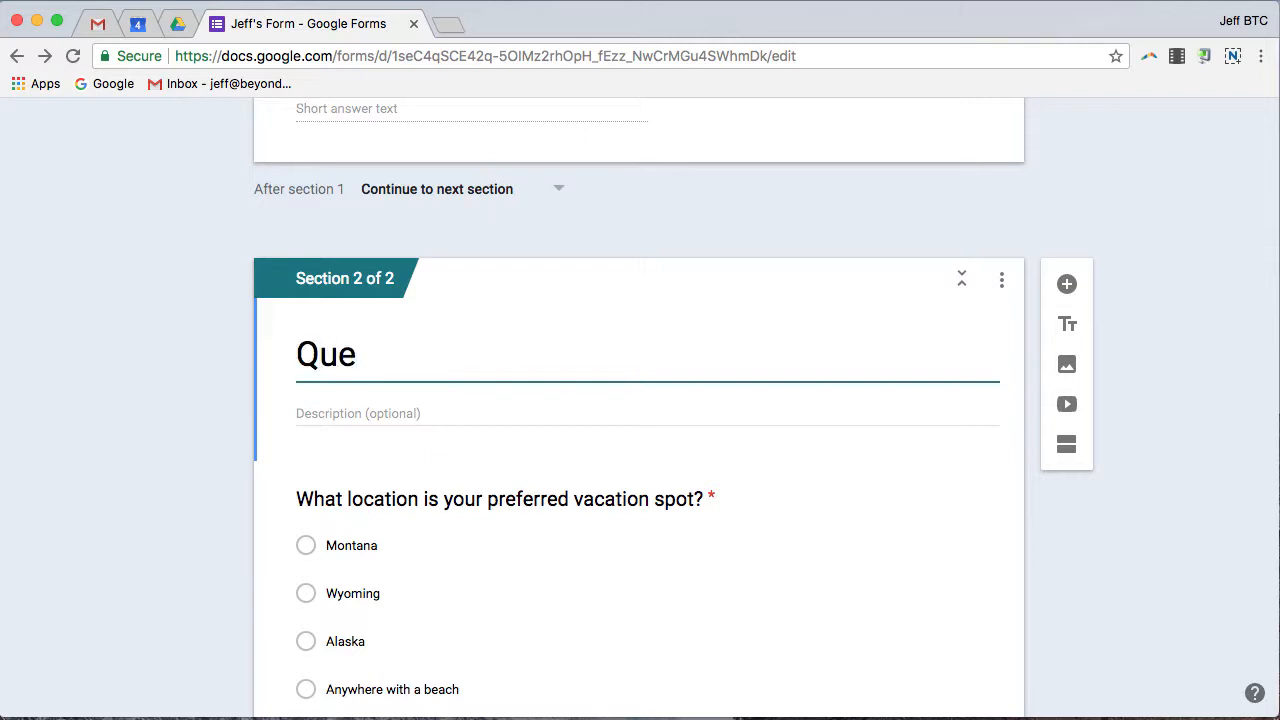
text(stions)
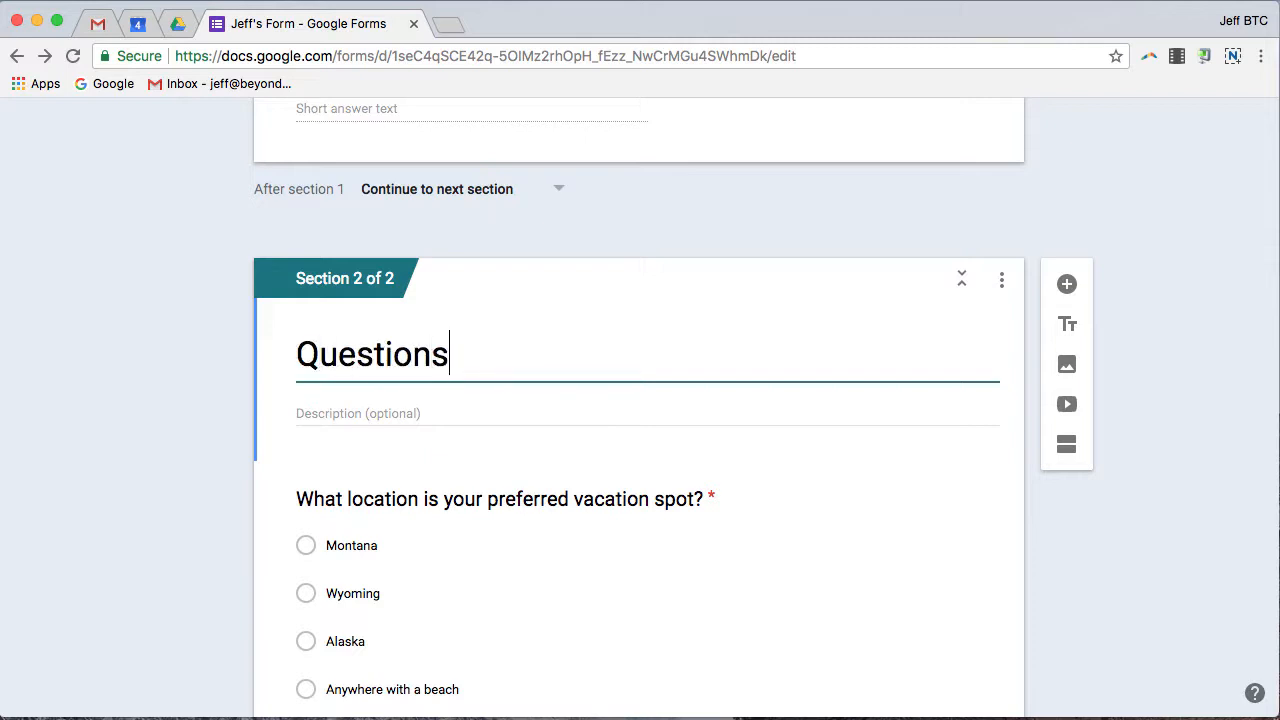
text( about)
key(BackSpace)
key(BackSpace)
text(out )
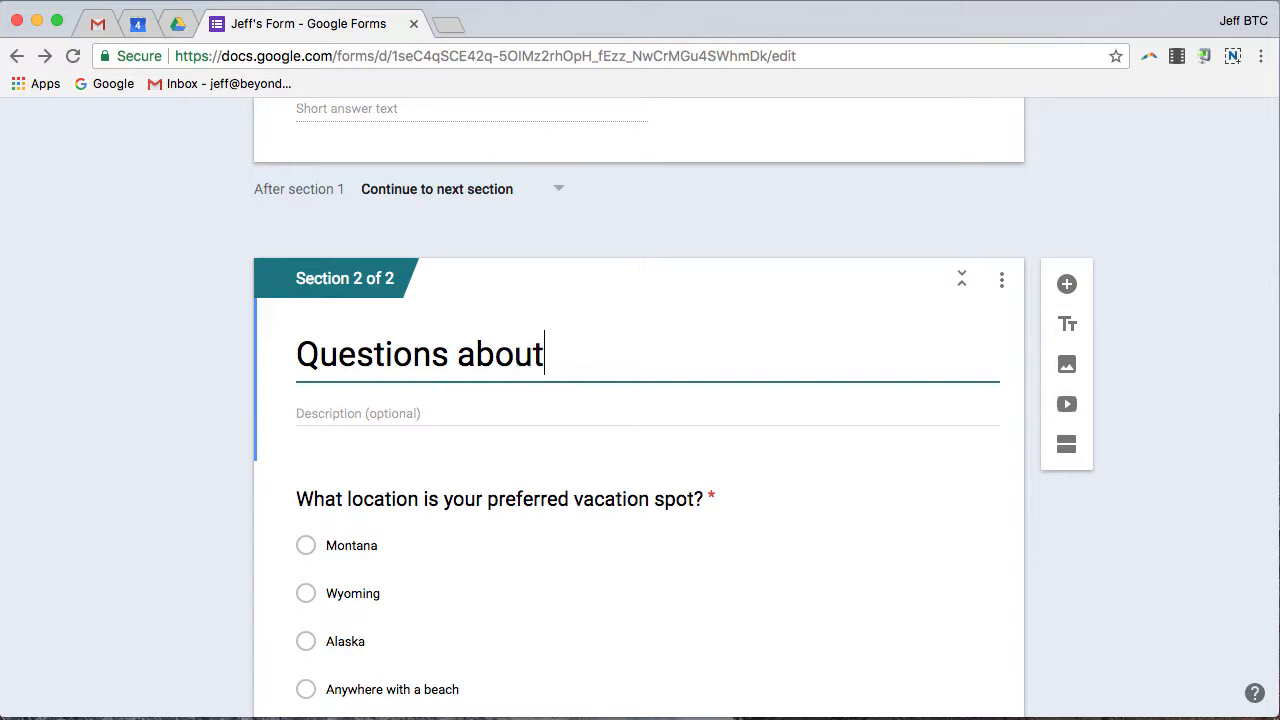
text(skills)
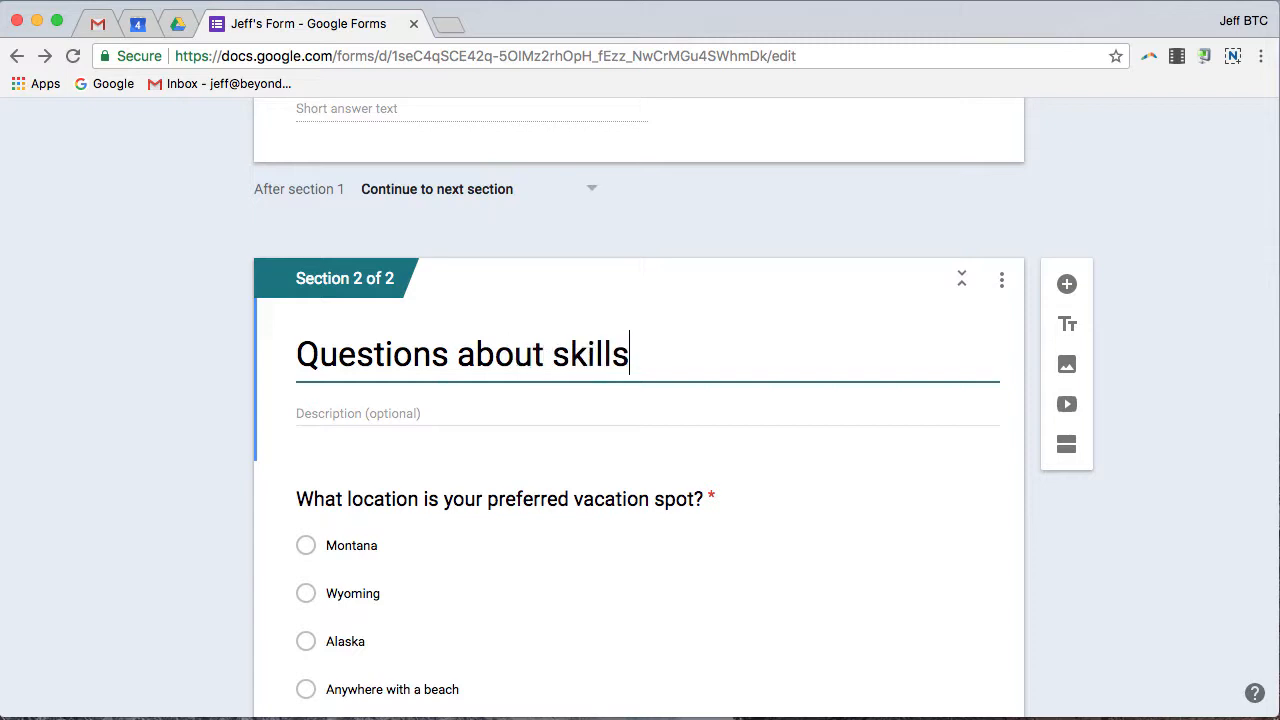
scroll(600, 255, down, 15)
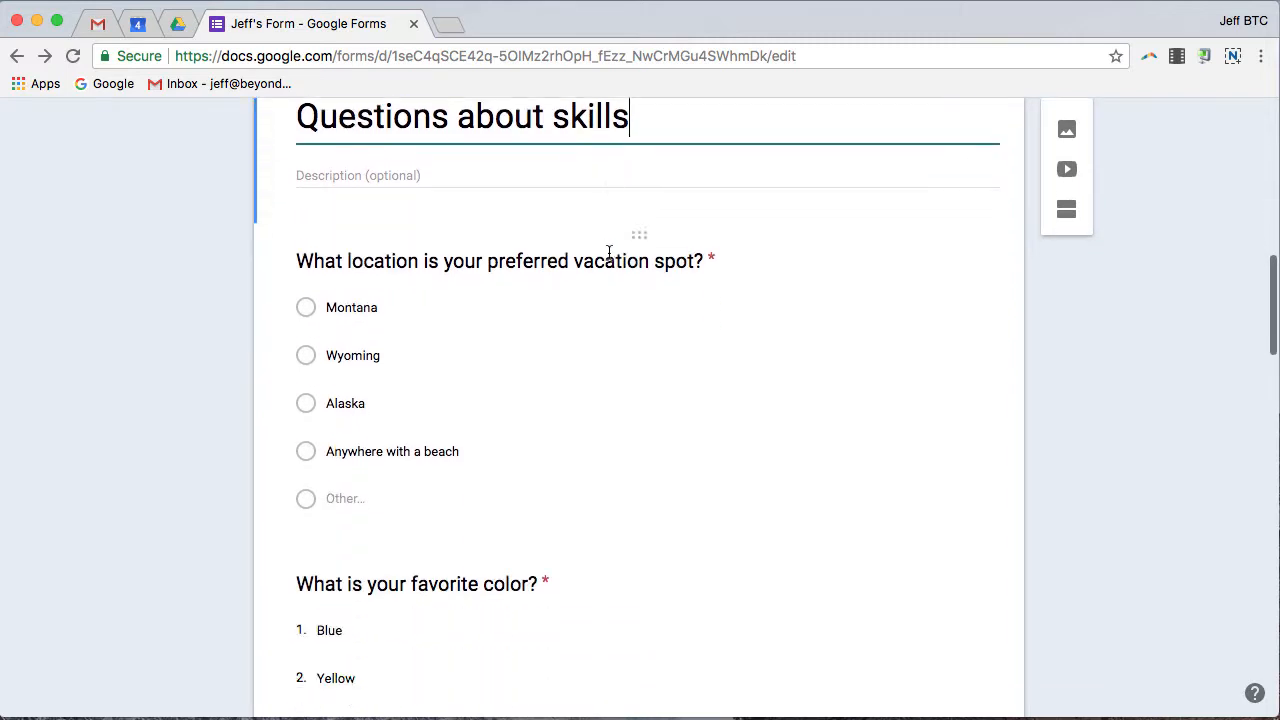
scroll(613, 268, down, 10)
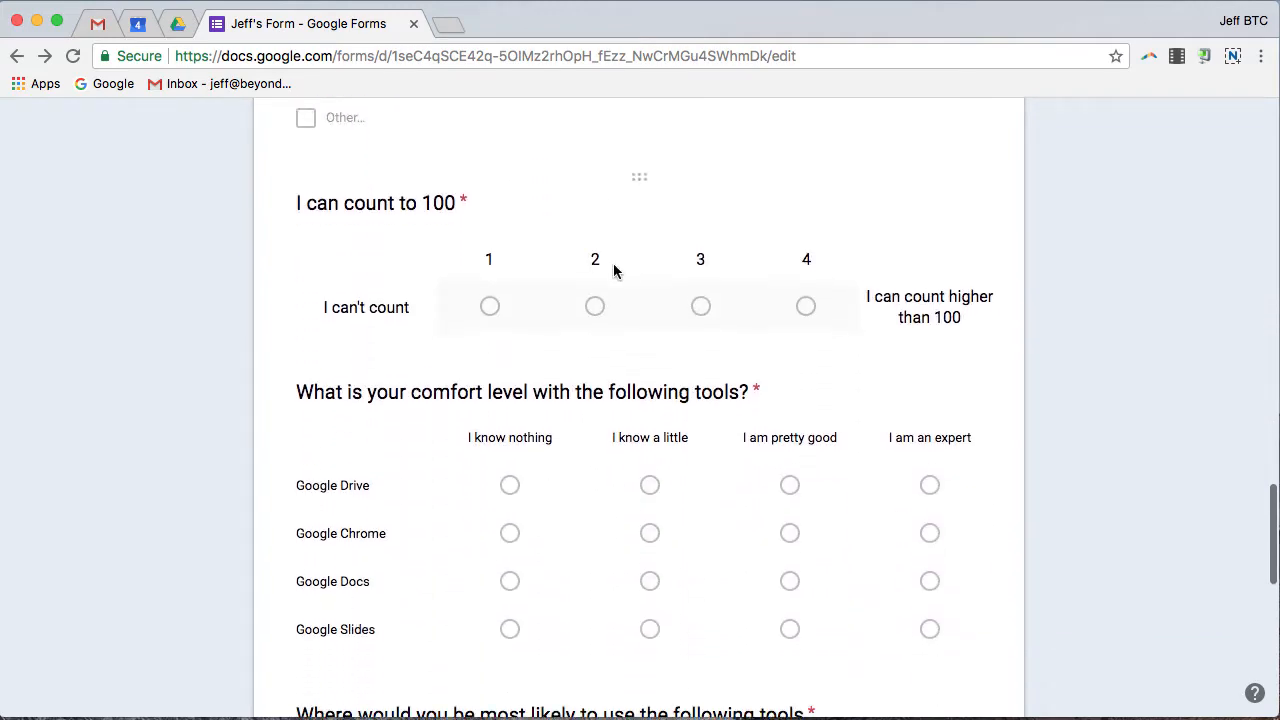
scroll(619, 267, up, 5)
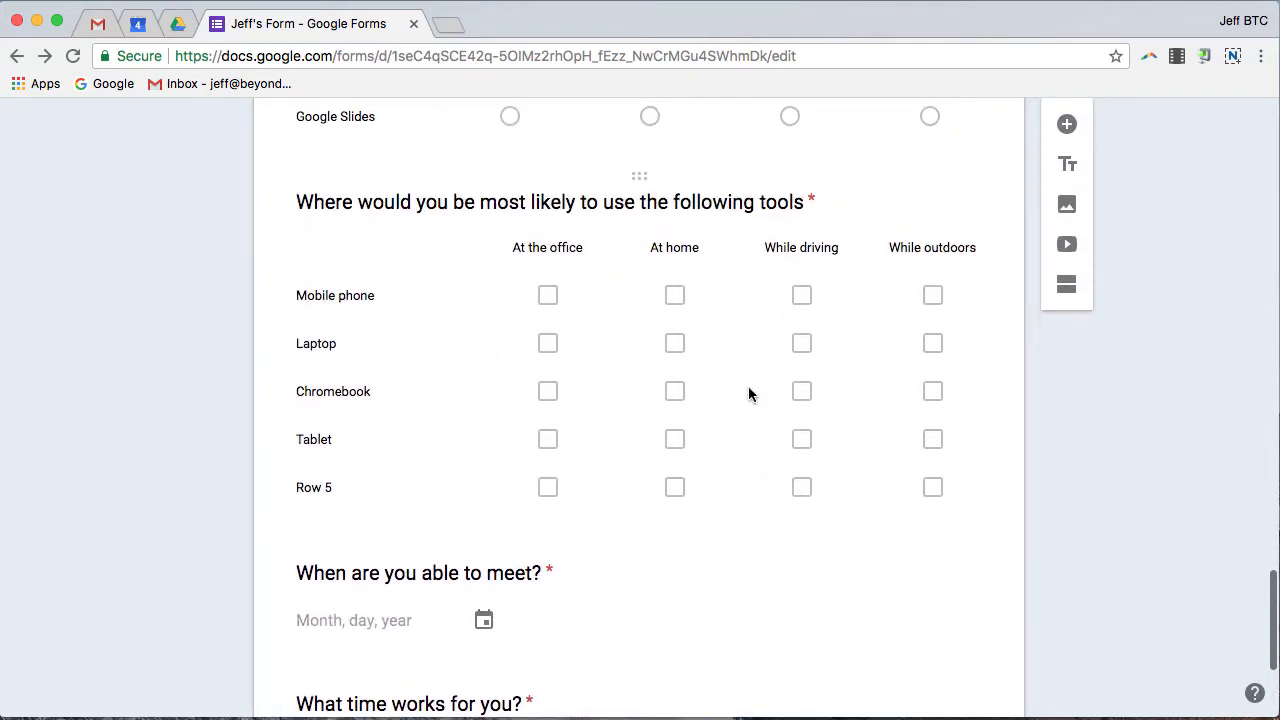
Insert a new section after the device checkbox-grid question.
click(749, 394)
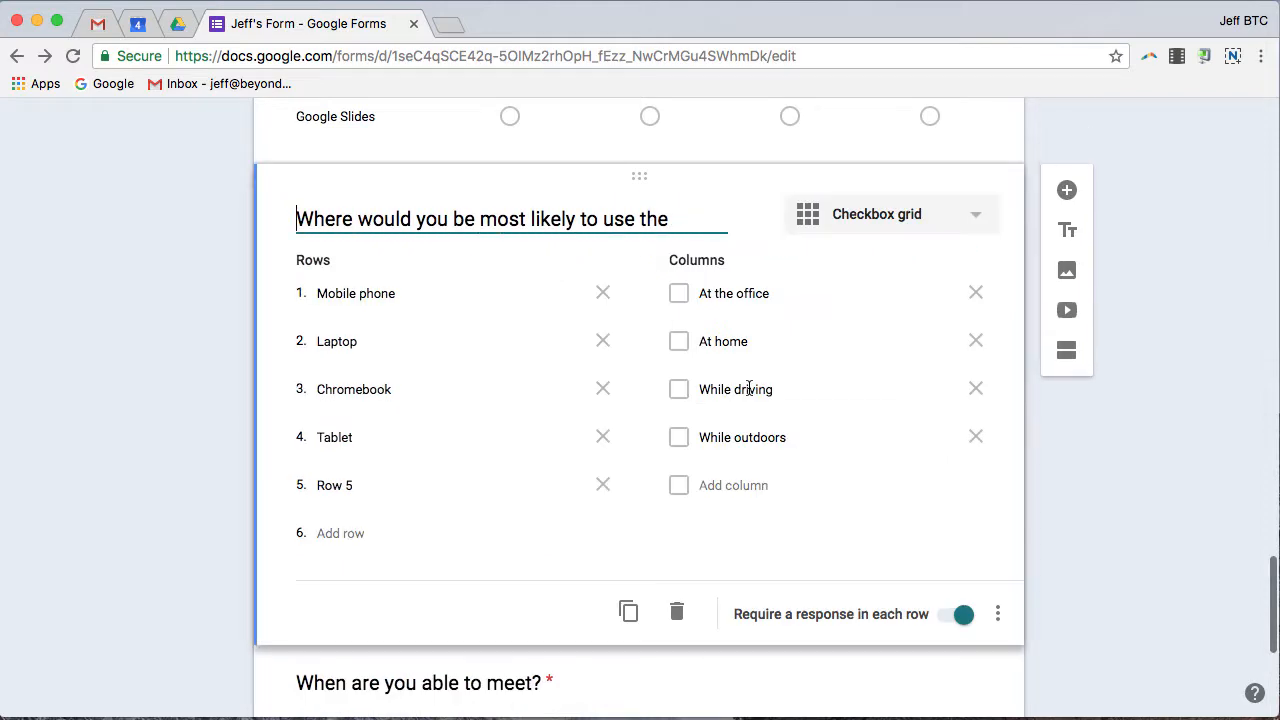
click(1068, 358)
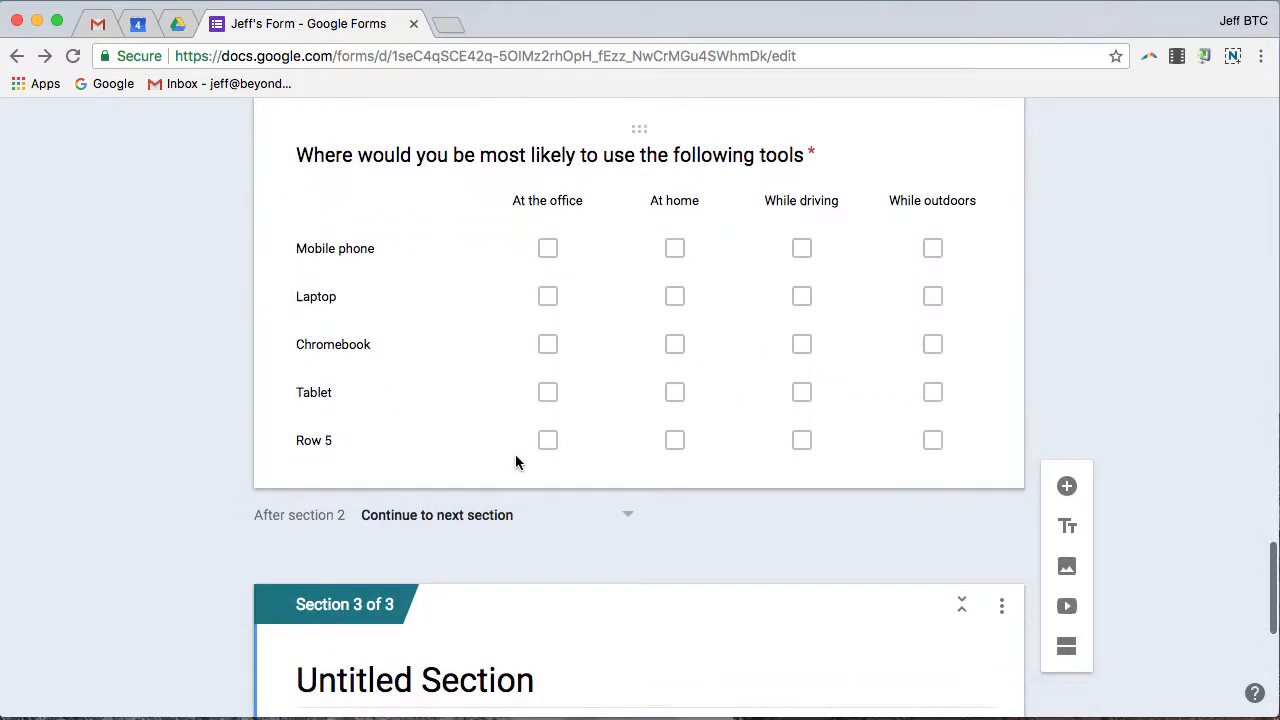
scroll(516, 462, up, 3)
scroll(516, 462, up, 15)
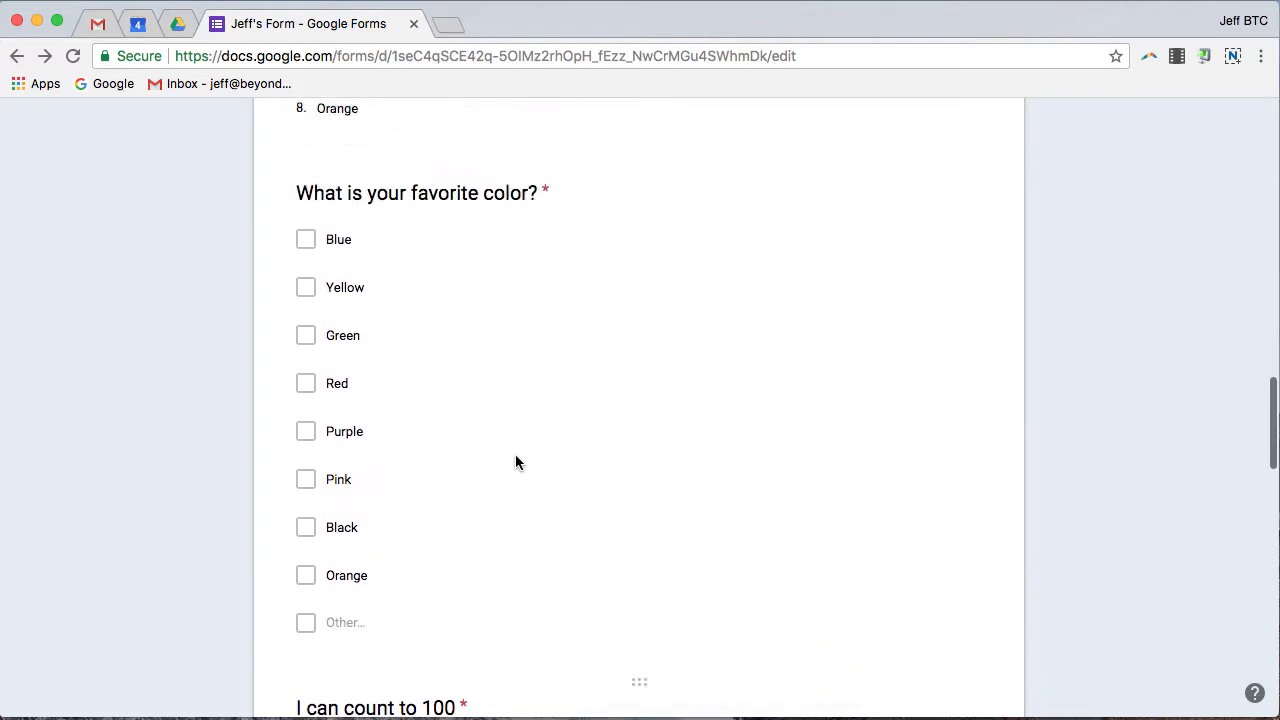
scroll(515, 462, up, 12)
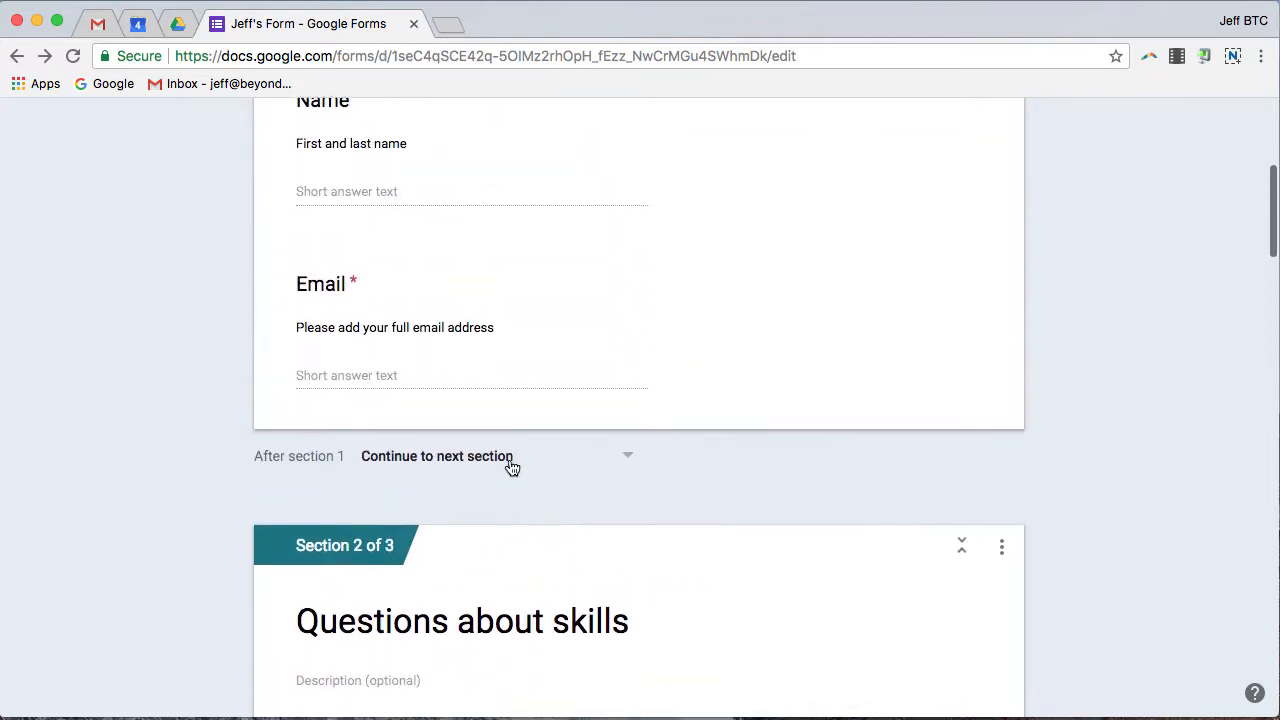
scroll(510, 465, down, 20)
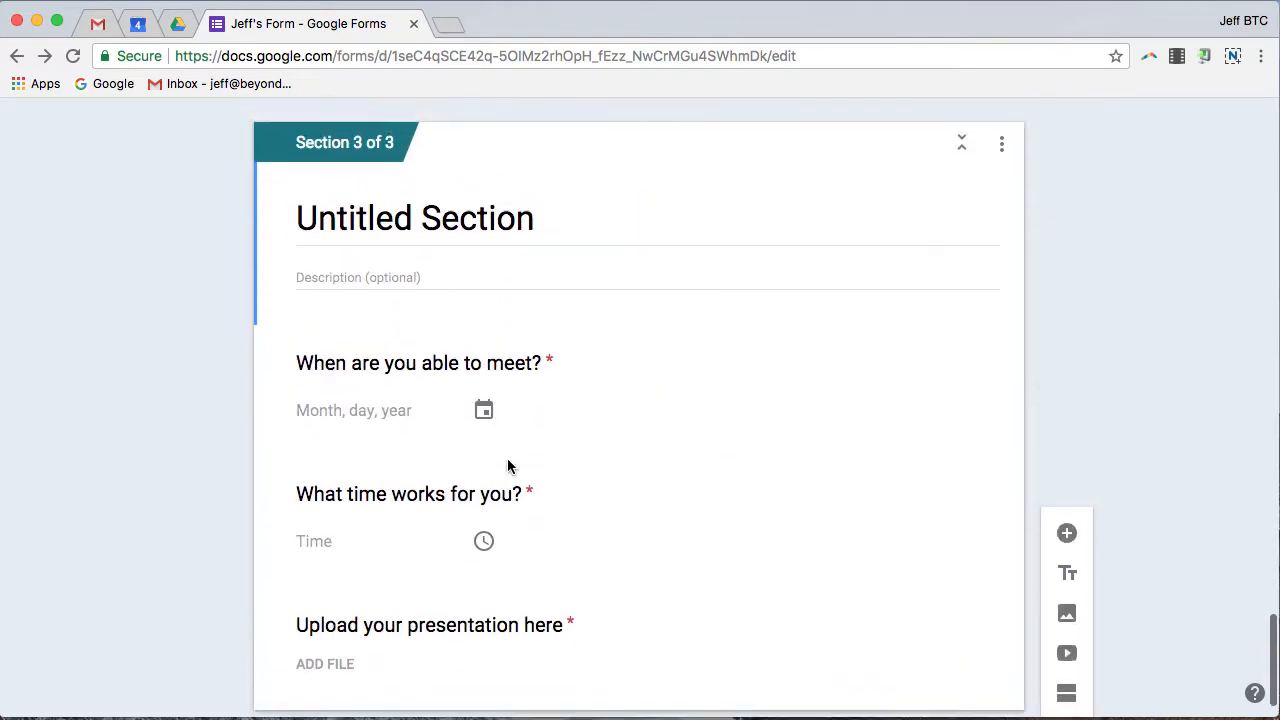
Name the third section 'Meeting', correcting the typos along the way.
click(437, 332)
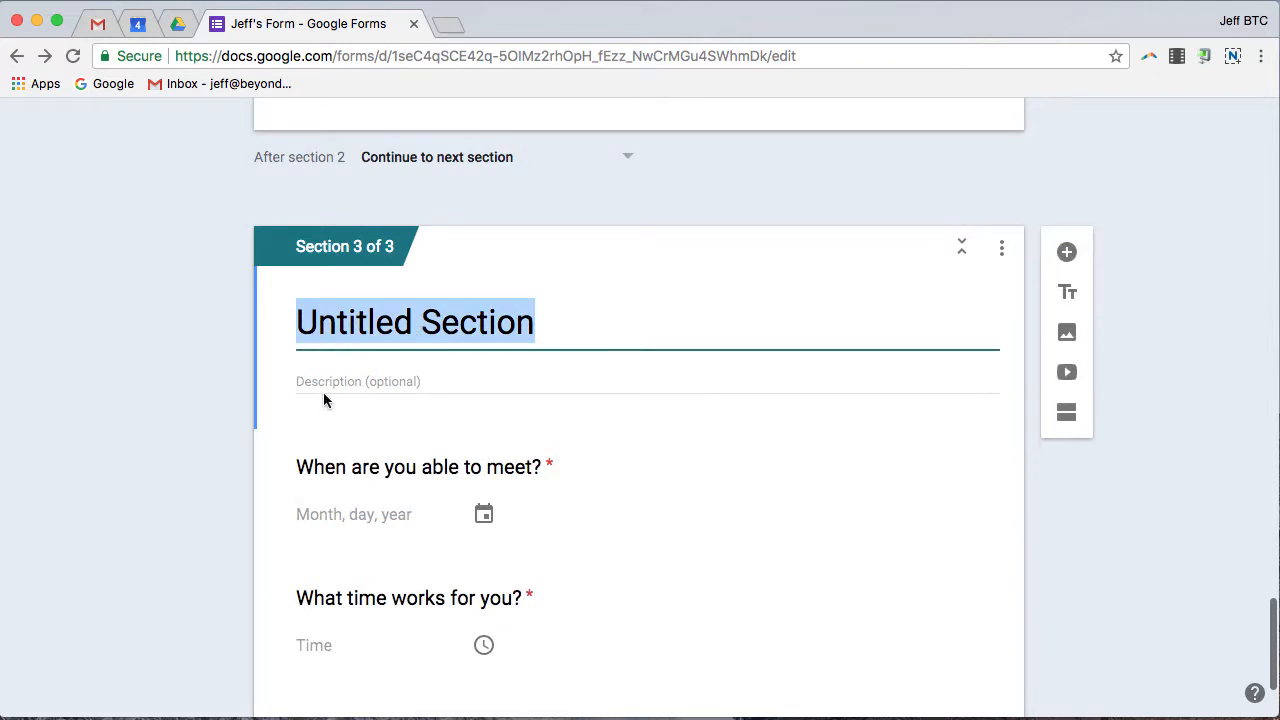
text(E)
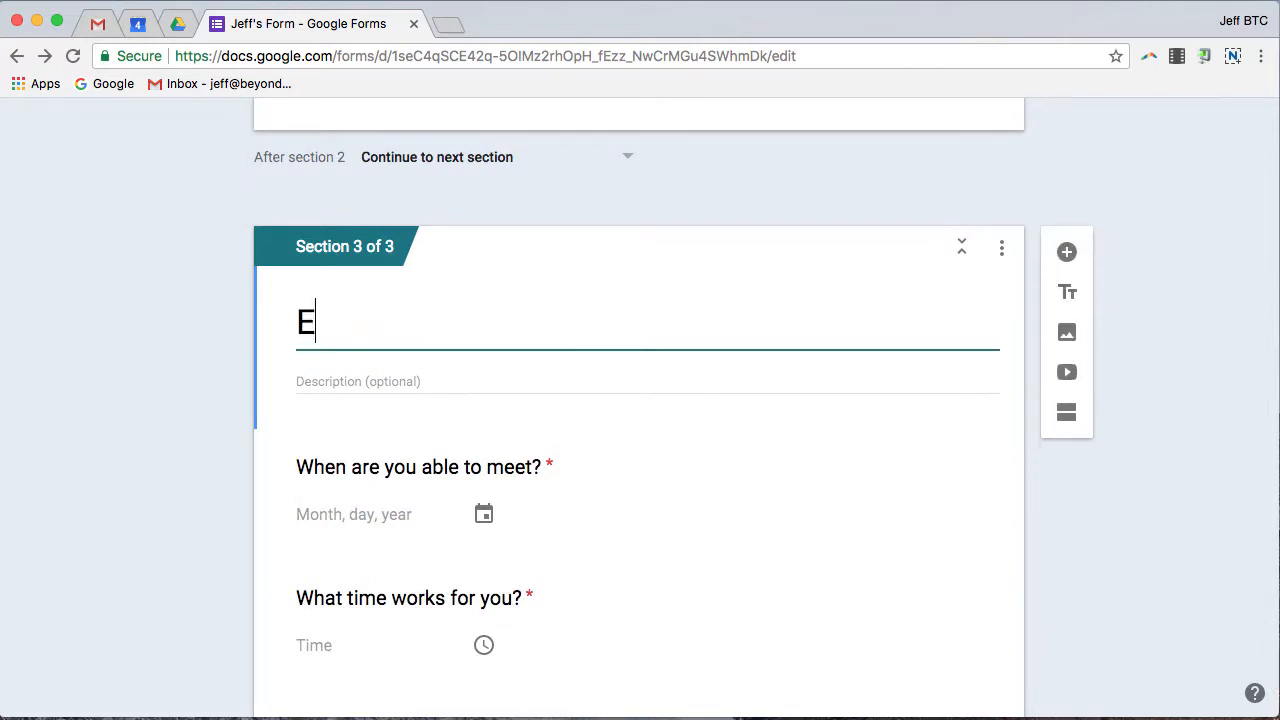
key(BackSpace)
text(meeting)
key(BackSpace)
key(BackSpace)
key(BackSpace)
key(BackSpace)
key(BackSpace)
key(BackSpace)
key(BackSpace)
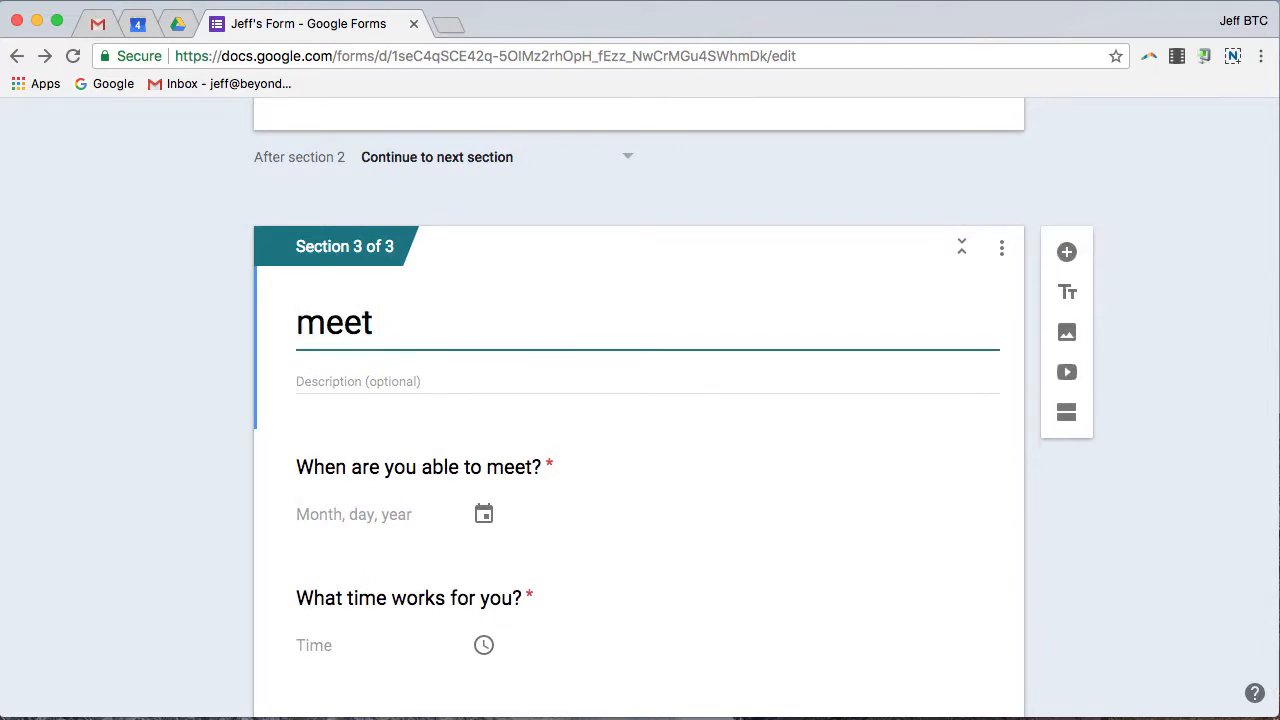
text(Mett)
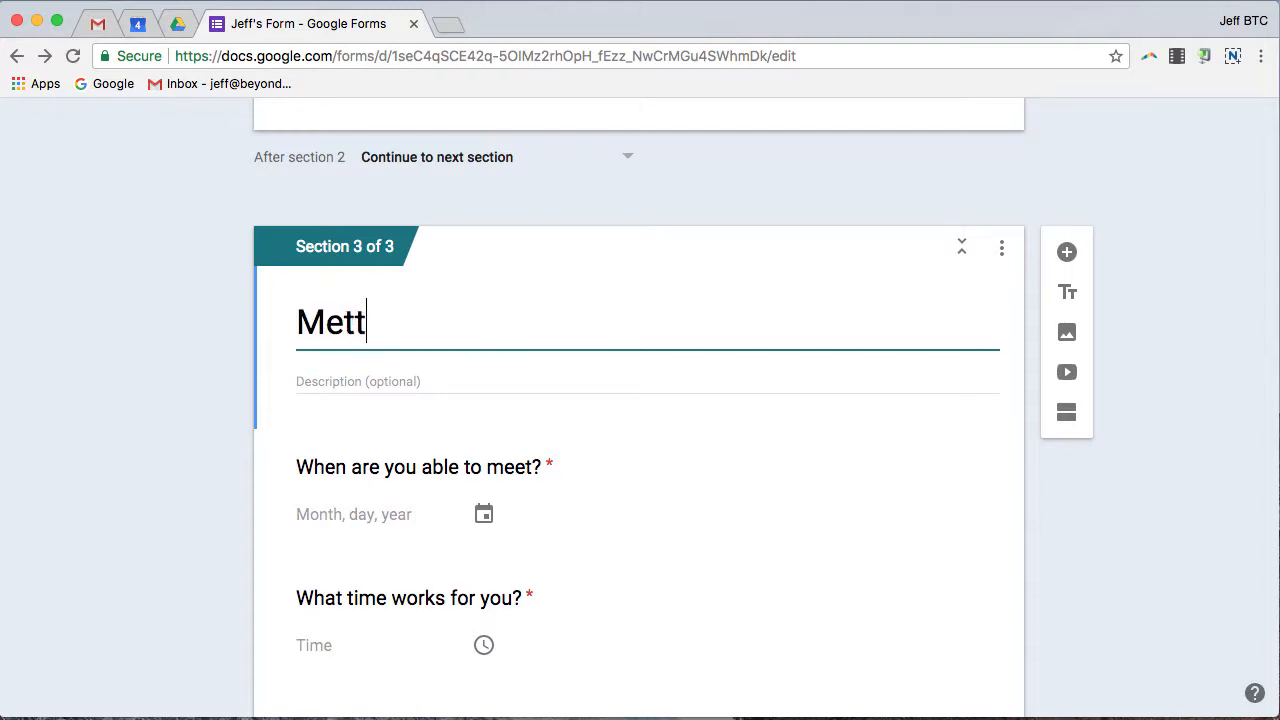
text(ing)
key(BackSpace)
key(BackSpace)
key(BackSpace)
key(BackSpace)
key(BackSpace)
text(eting)
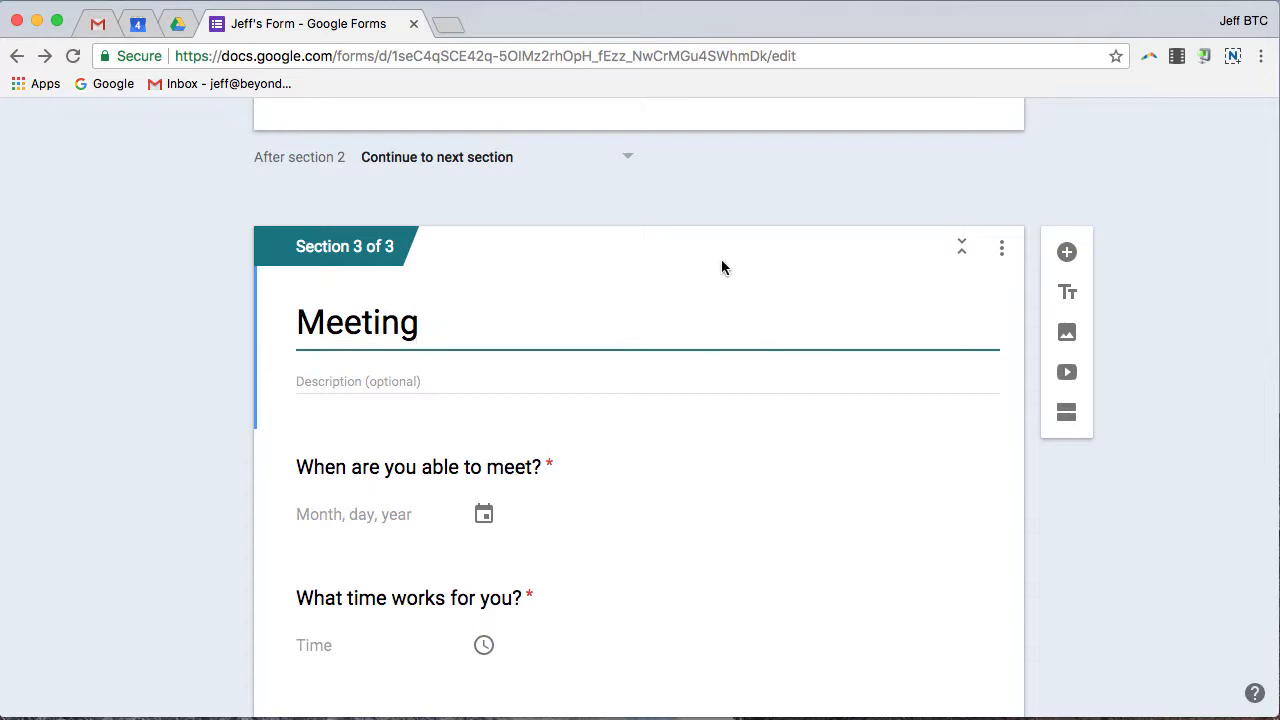
Preview the form and confirm page 1 won't advance with empty answers.
click(1117, 224)
scroll(1117, 224, up, 15)
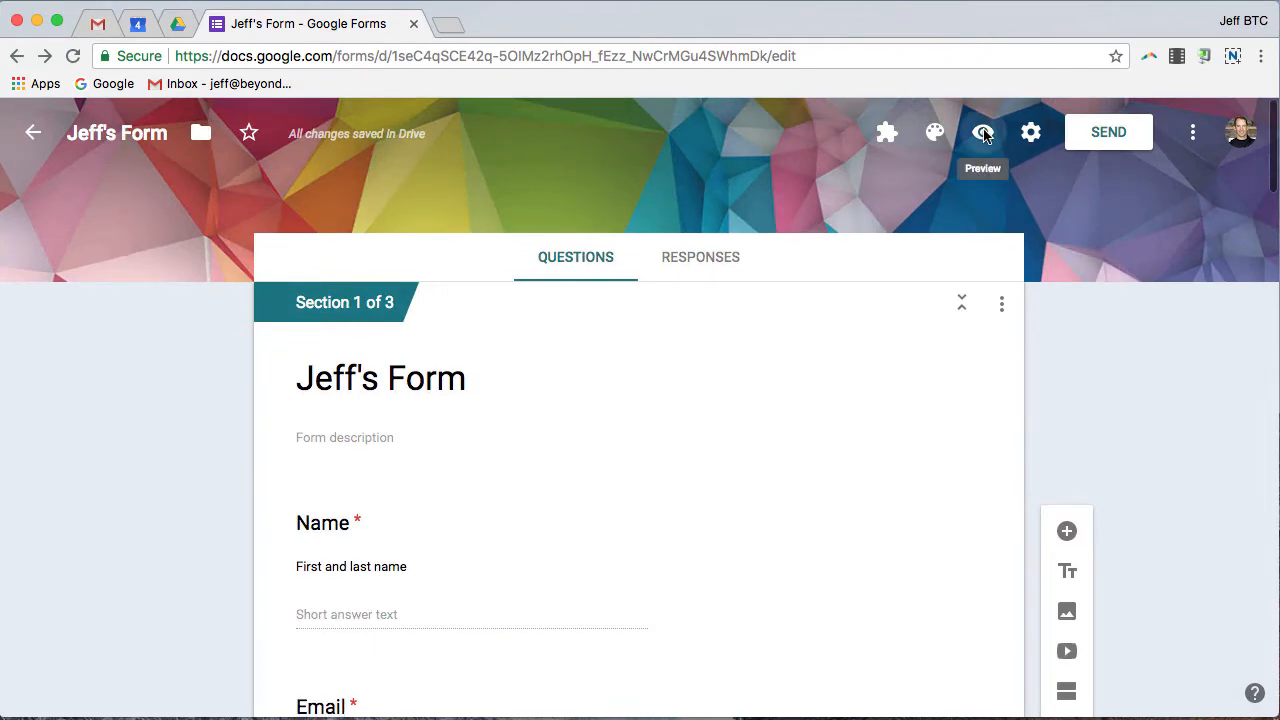
click(983, 132)
scroll(628, 237, down, 3)
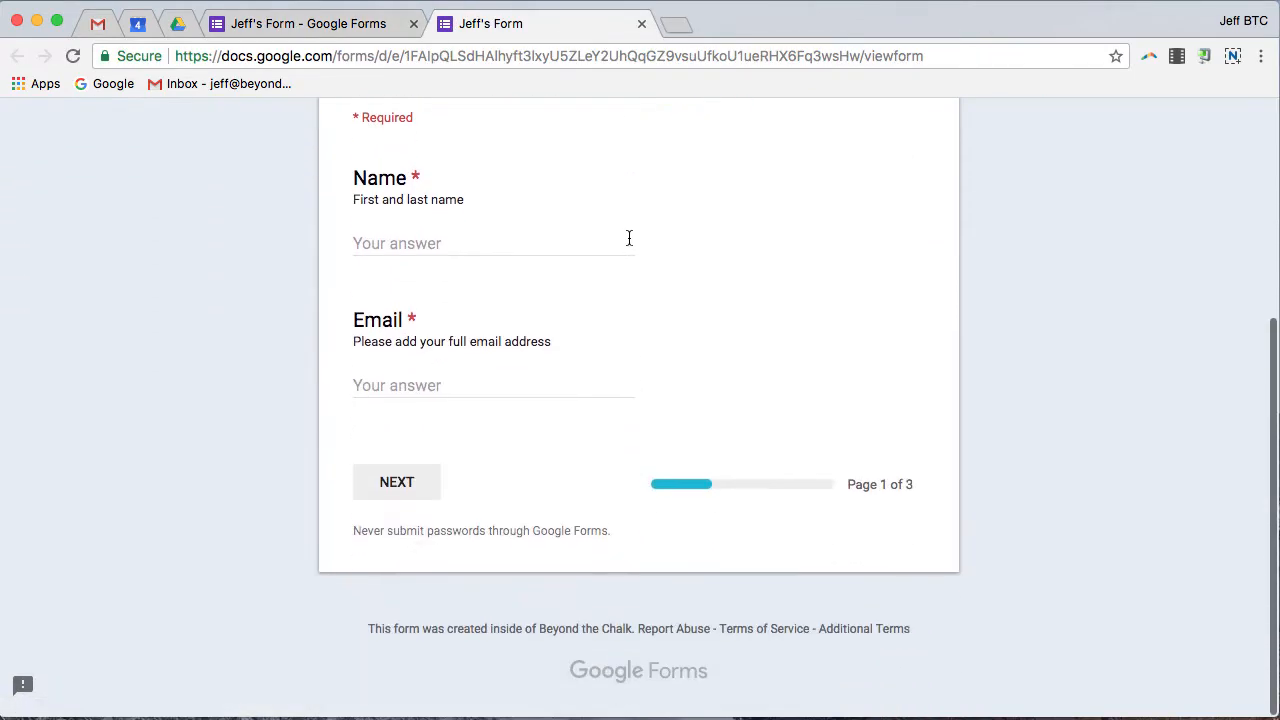
click(405, 488)
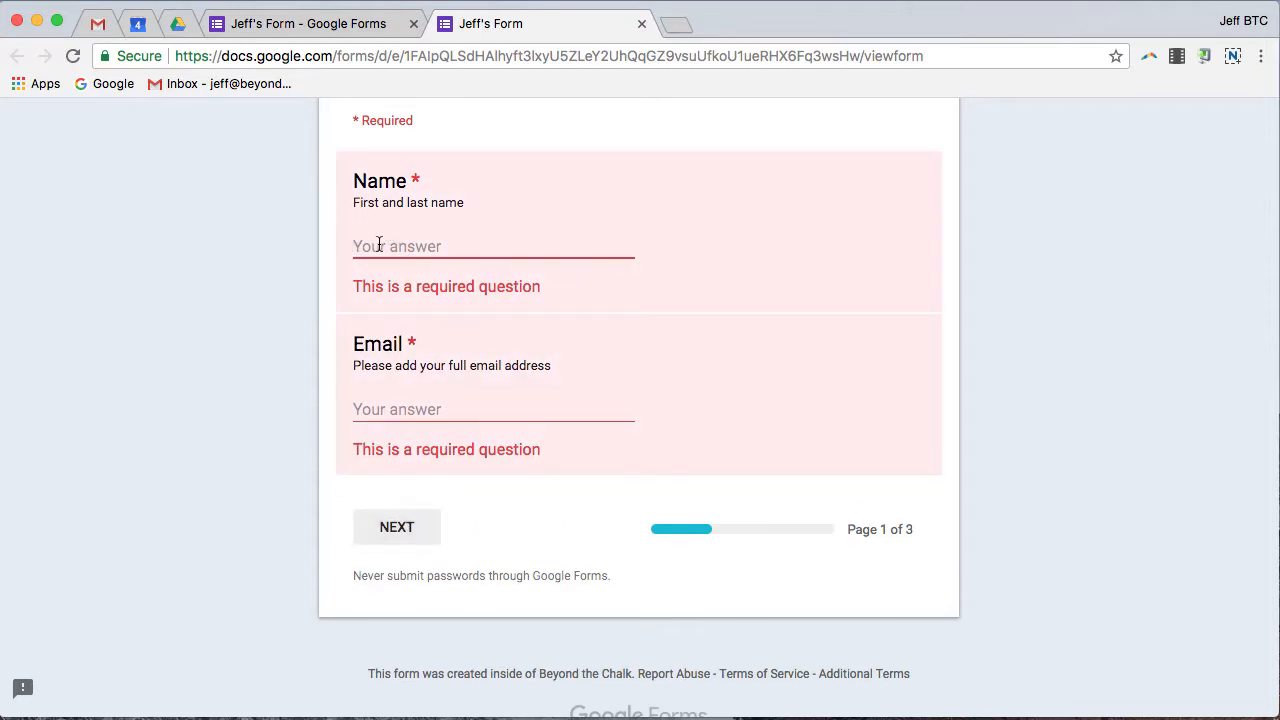
Test an invalid email entry, then enter a valid email address and advance to 'Questions about skills'.
text(lzkjlcvjblj)
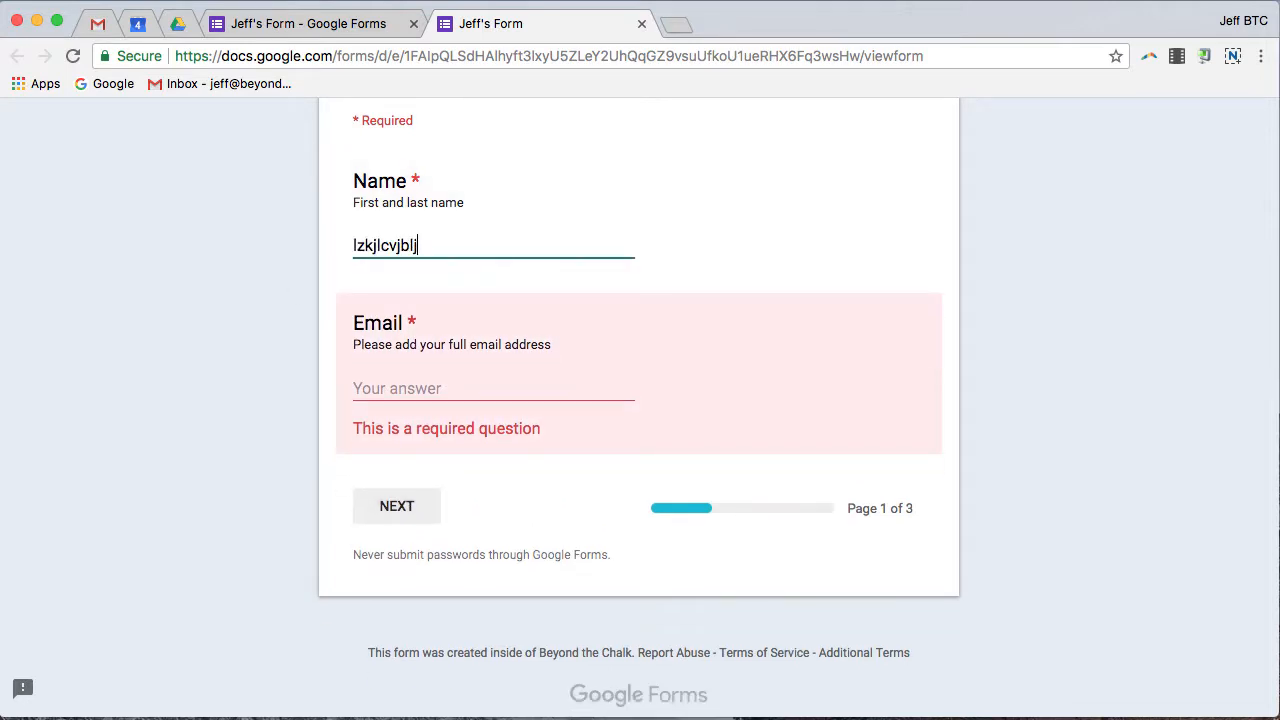
text(xcvxcvxccv)
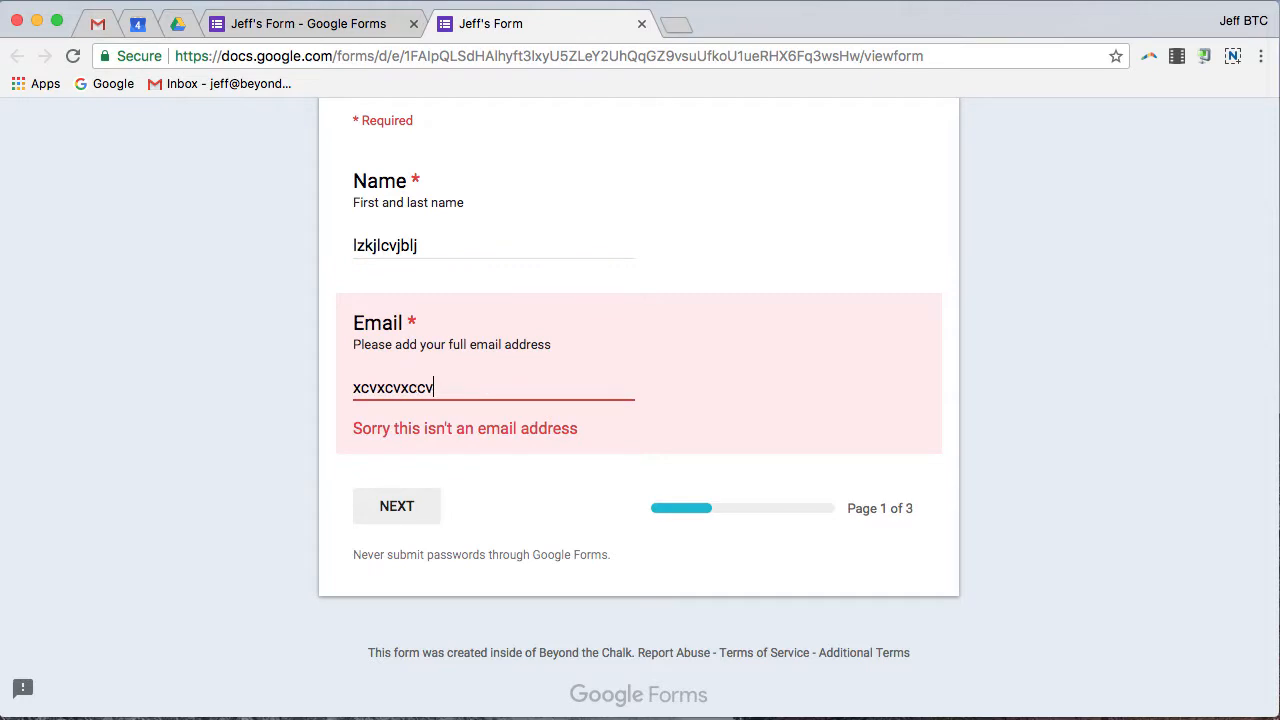
click(408, 510)
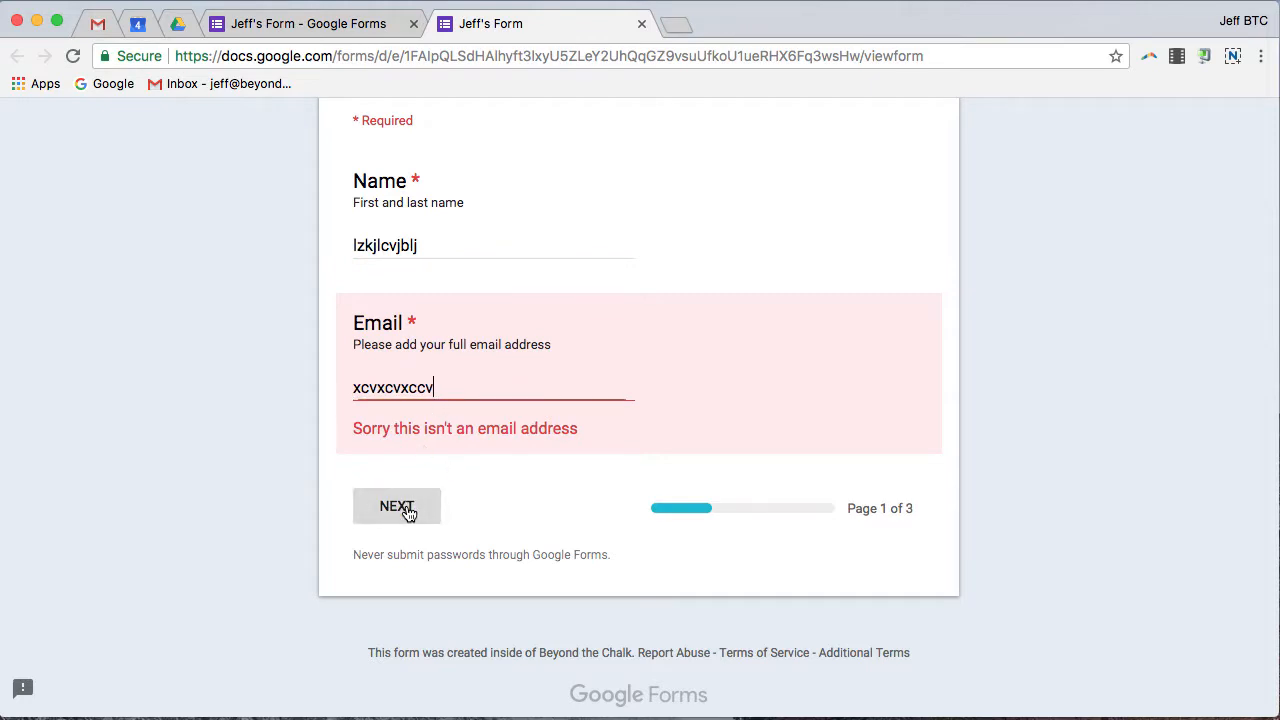
double_click(445, 392)
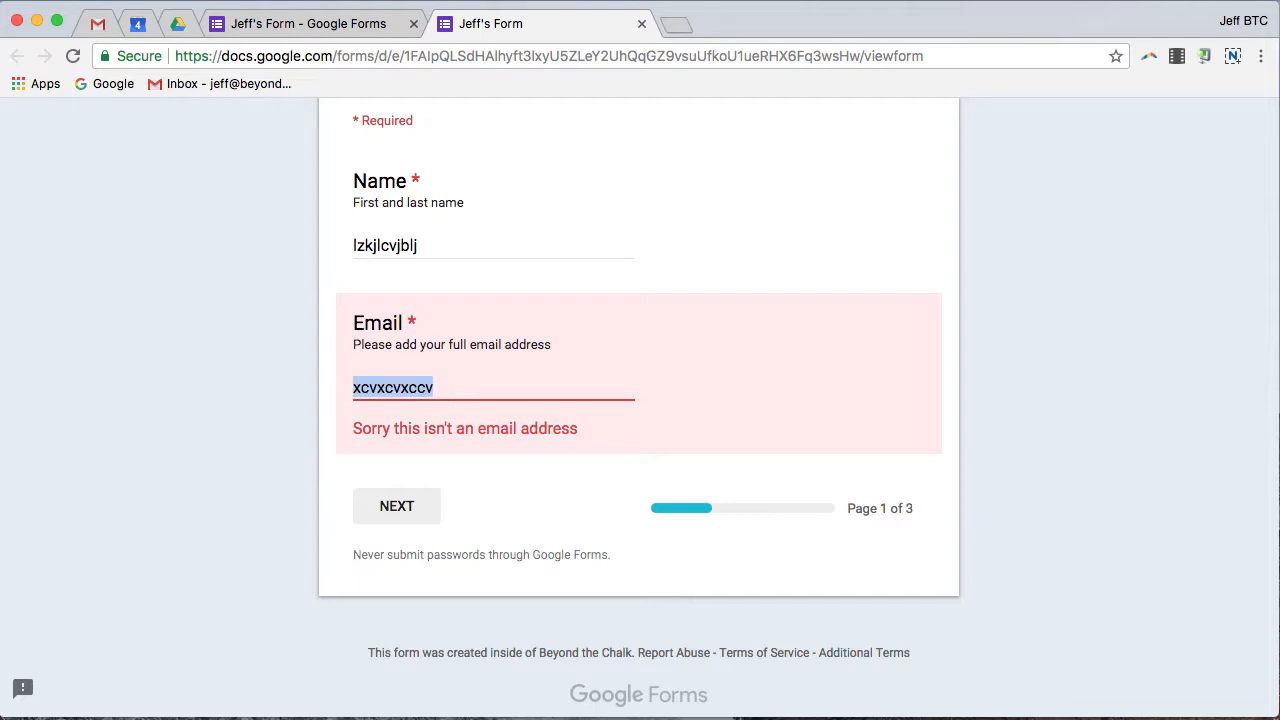
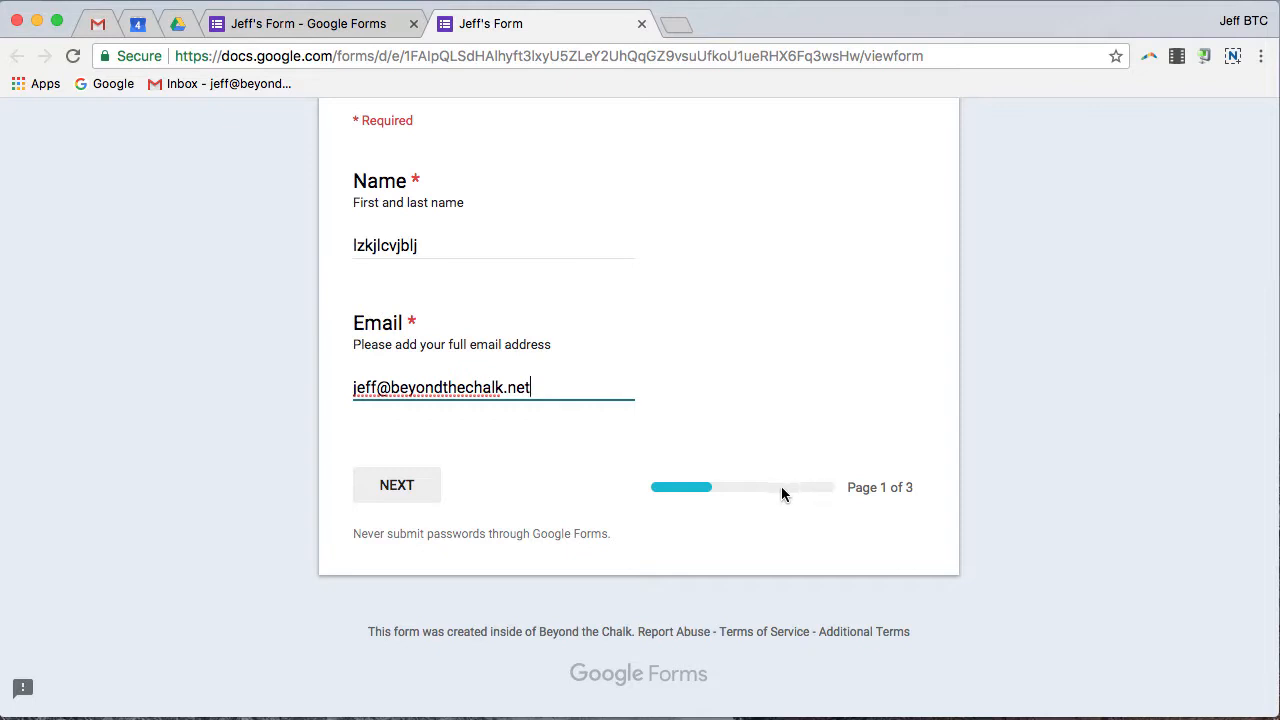
click(395, 491)
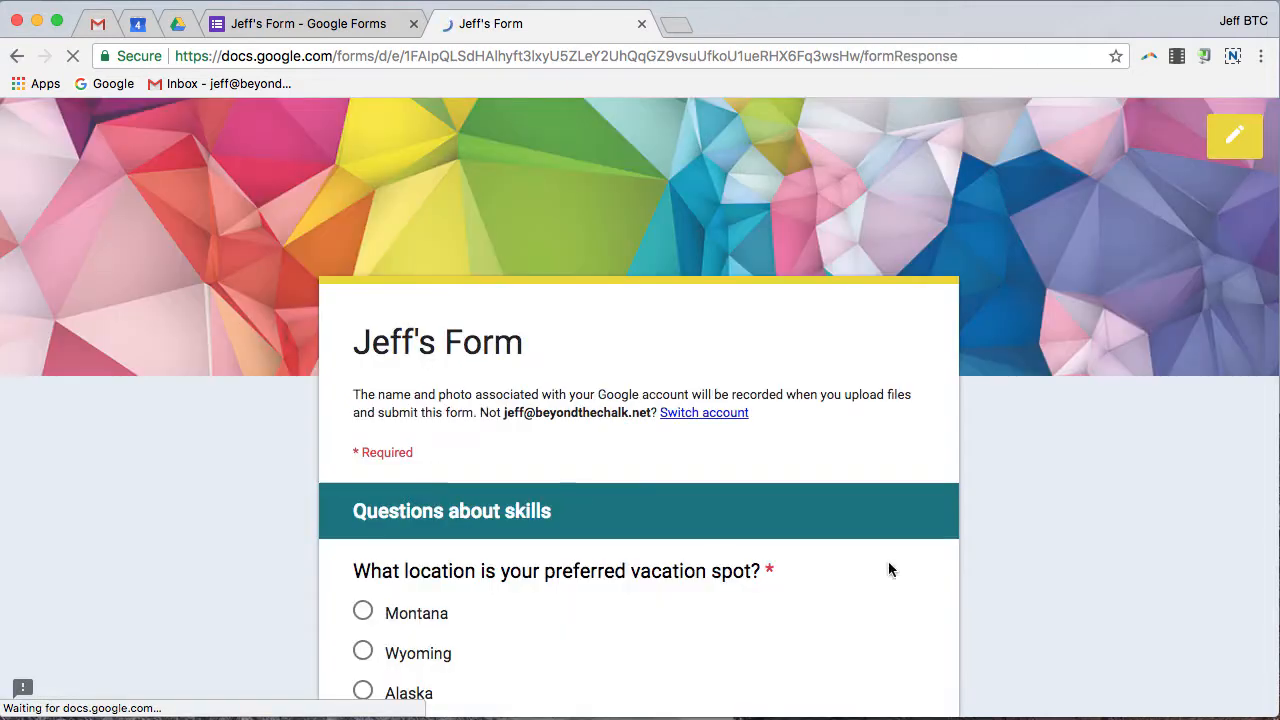
scroll(954, 446, down, 5)
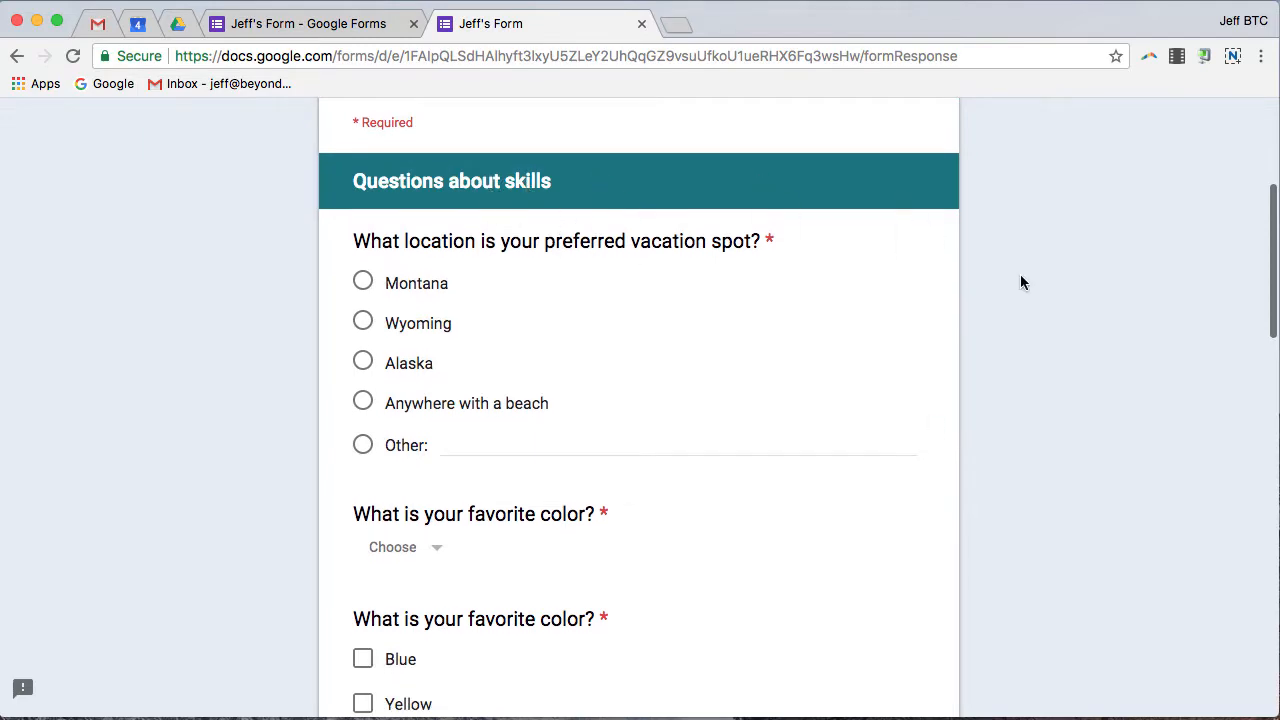
Close the preview and select the favorite-color checkbox question in the editor.
click(641, 23)
scroll(724, 295, down, 10)
scroll(726, 300, down, 15)
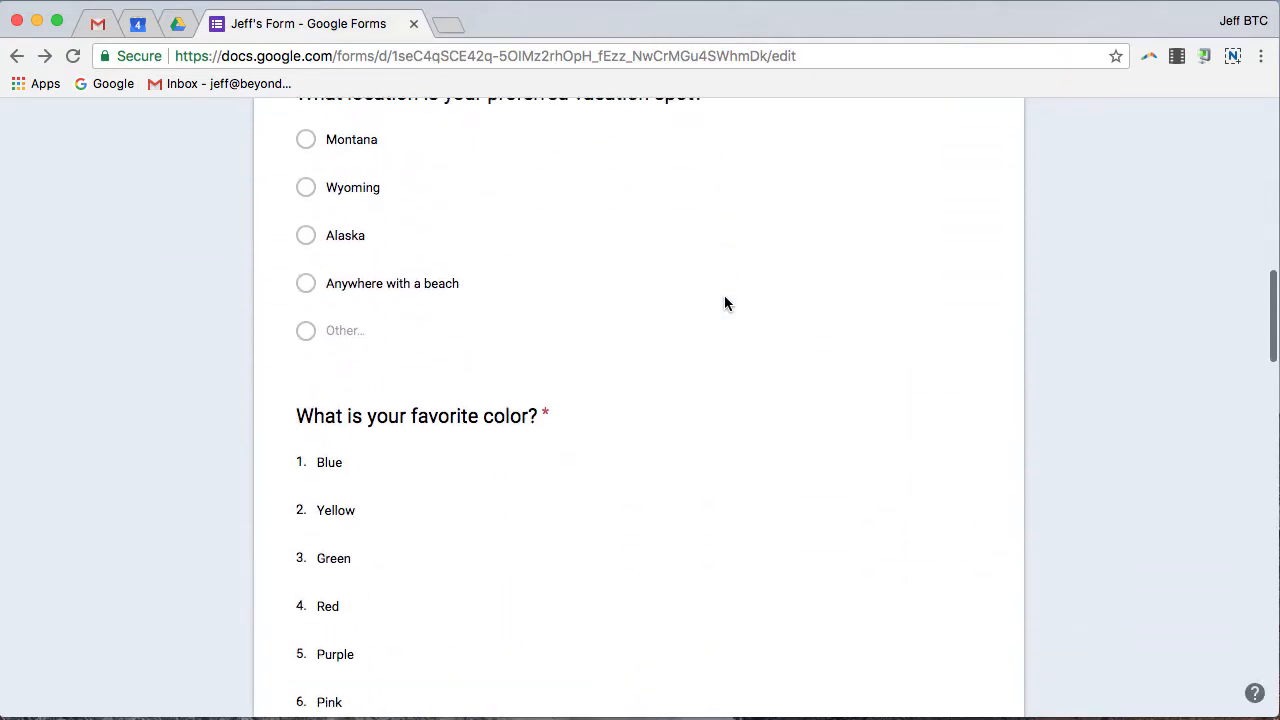
scroll(726, 297, down, 5)
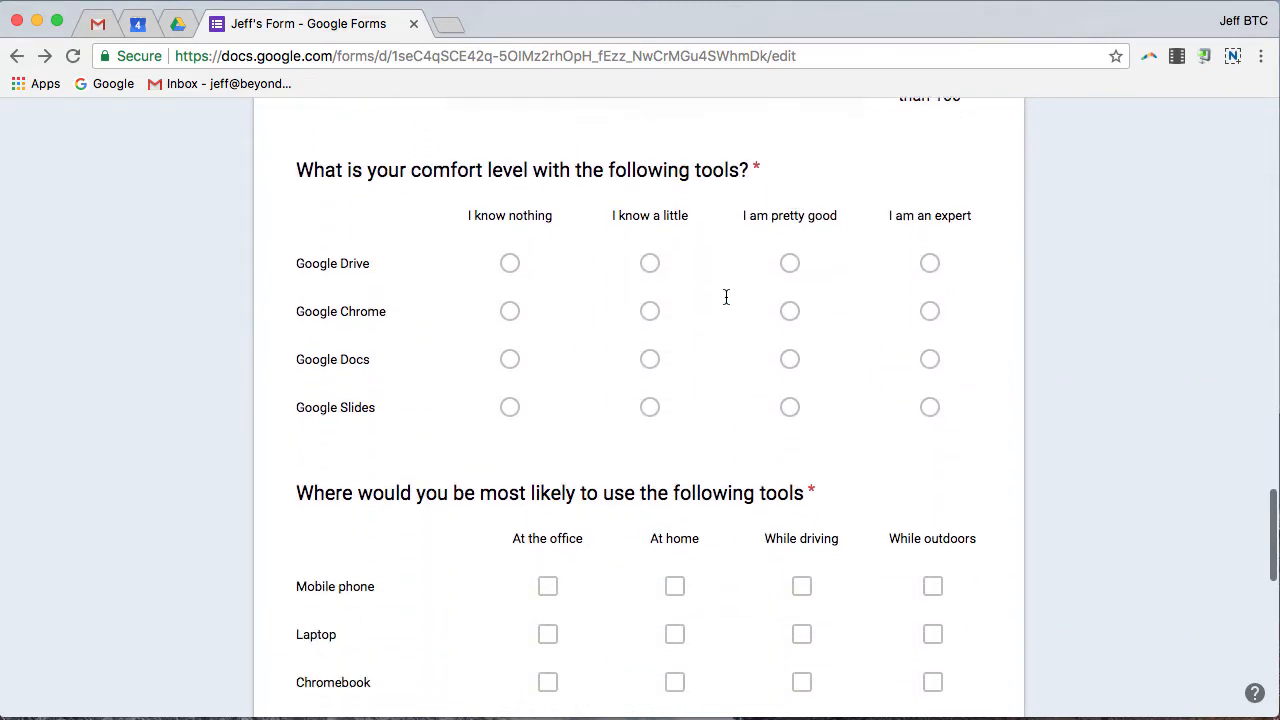
scroll(728, 303, down, 5)
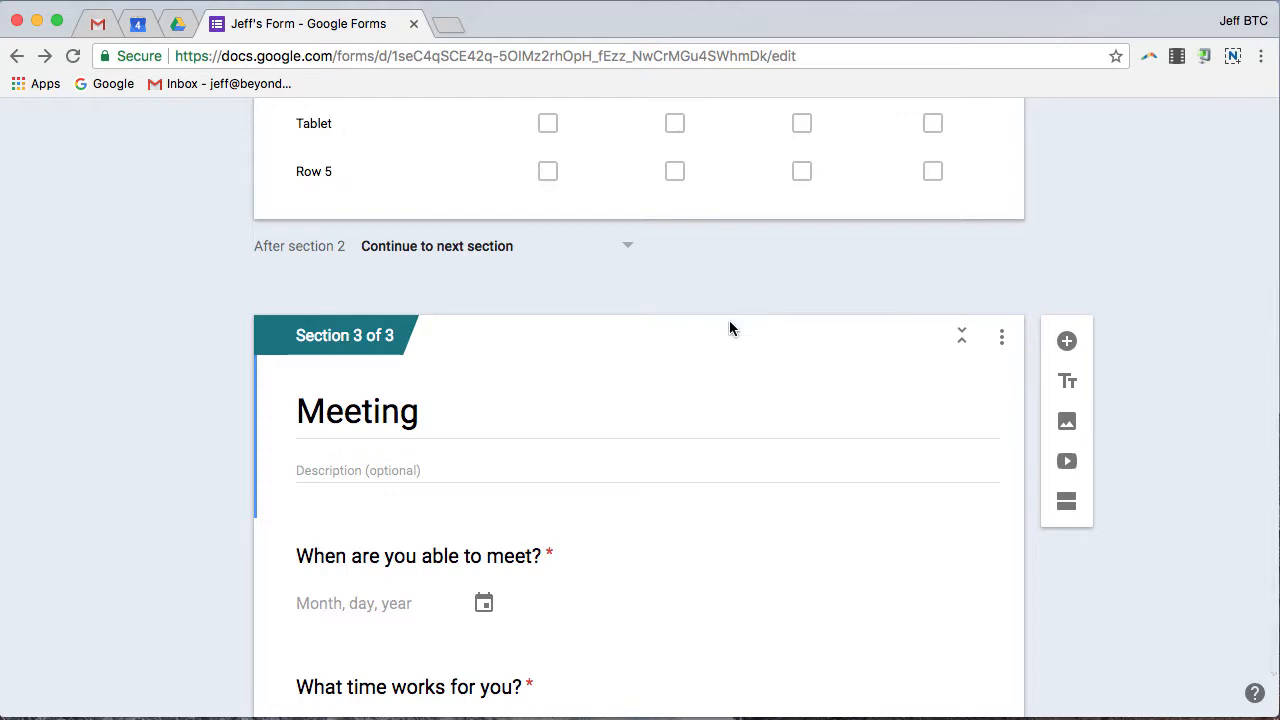
scroll(735, 314, up, 15)
scroll(736, 315, up, 4)
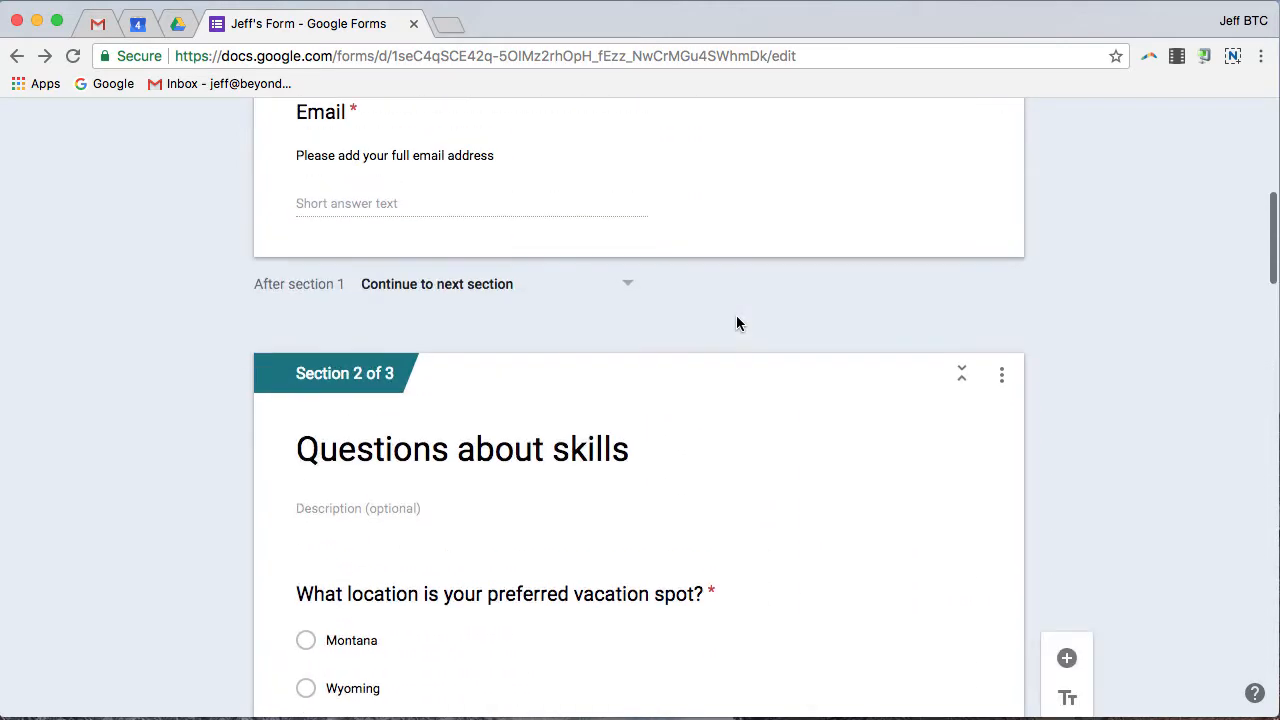
scroll(736, 316, down, 5)
scroll(740, 322, down, 15)
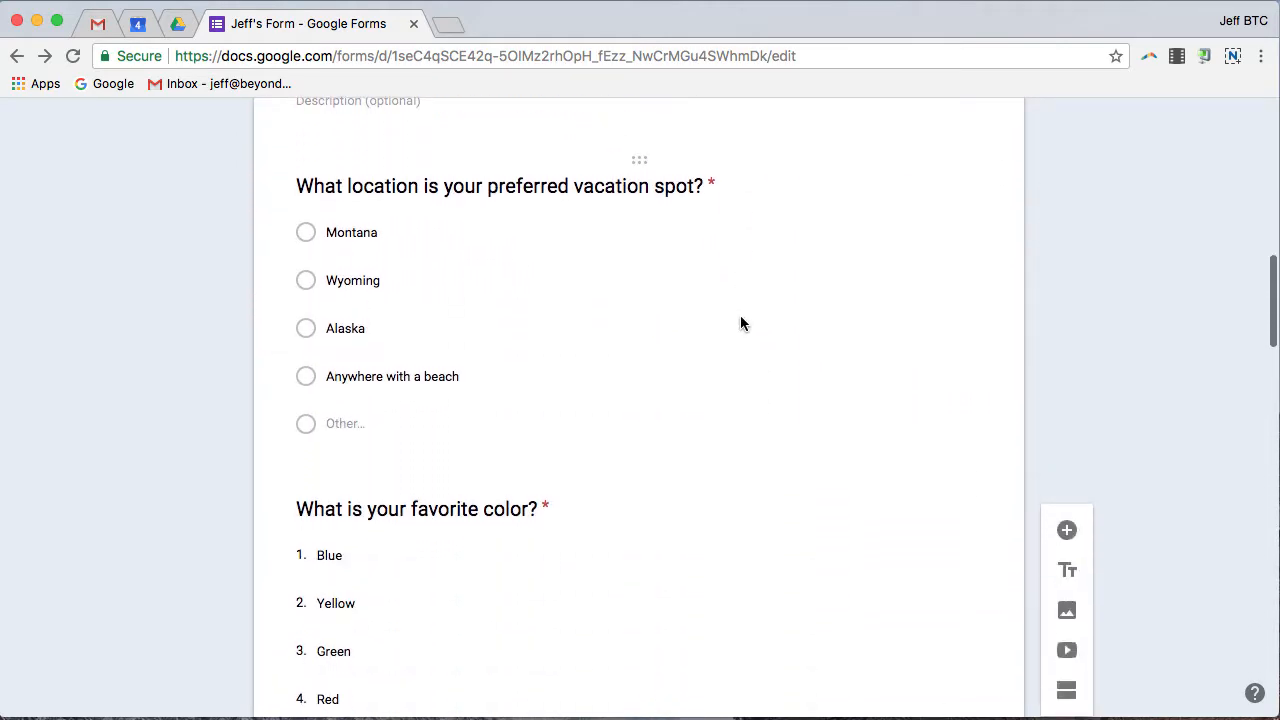
scroll(743, 326, up, 5)
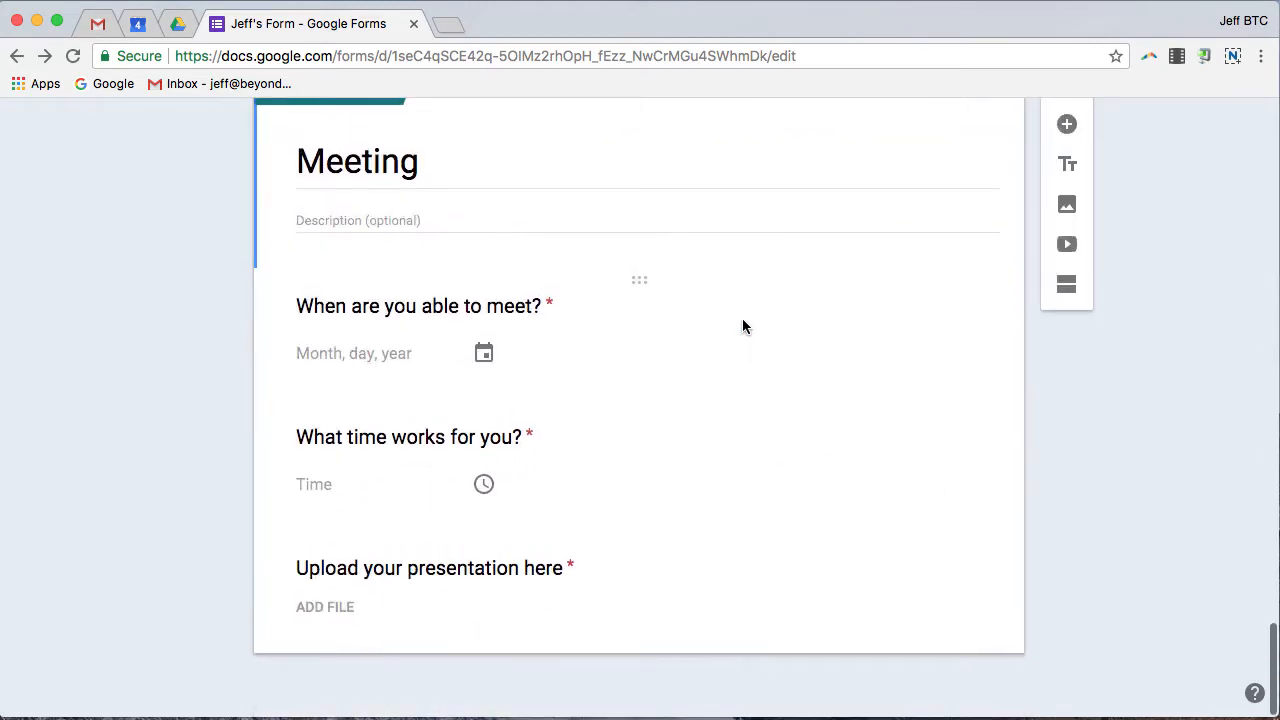
scroll(745, 325, up, 8)
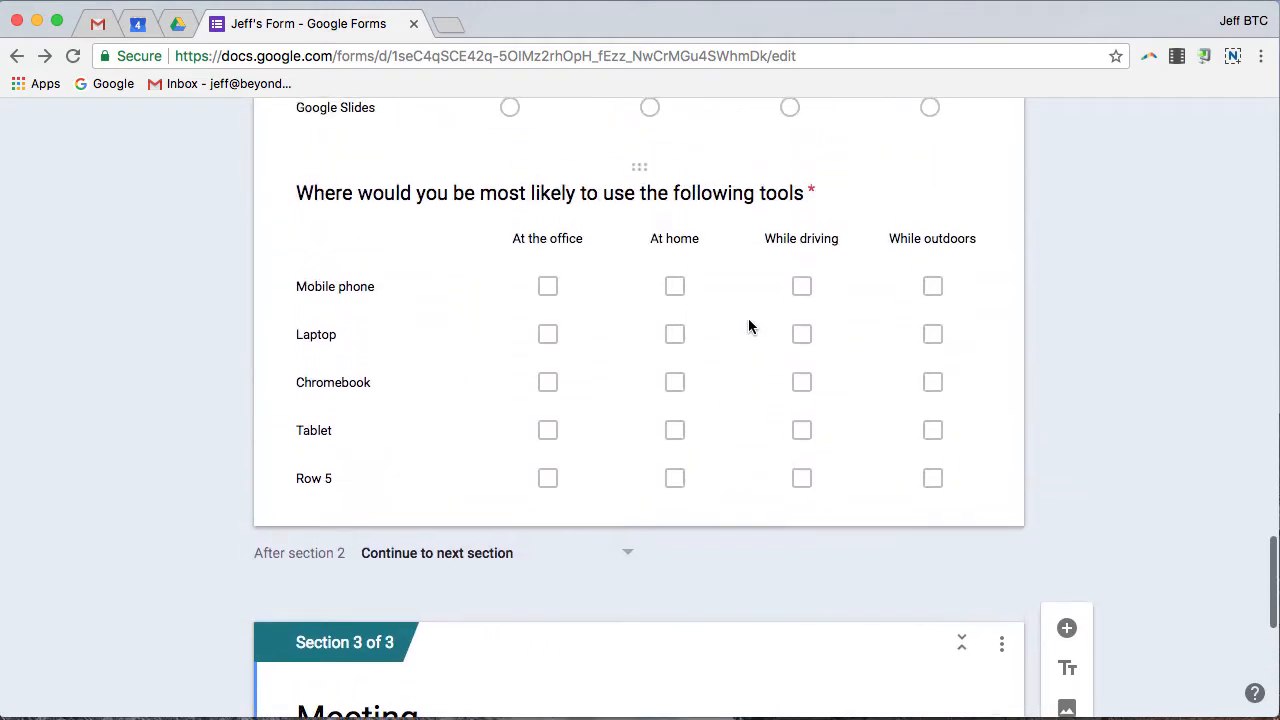
scroll(753, 328, up, 4)
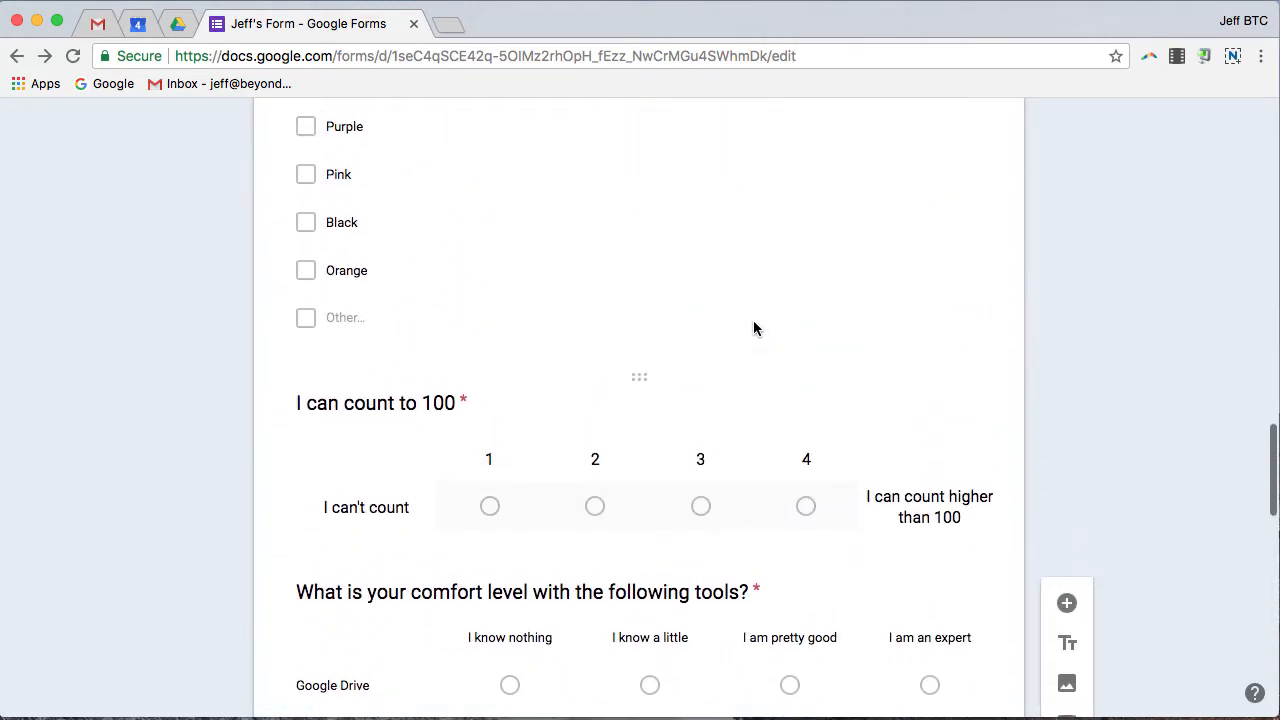
scroll(757, 330, down, 1)
click(744, 406)
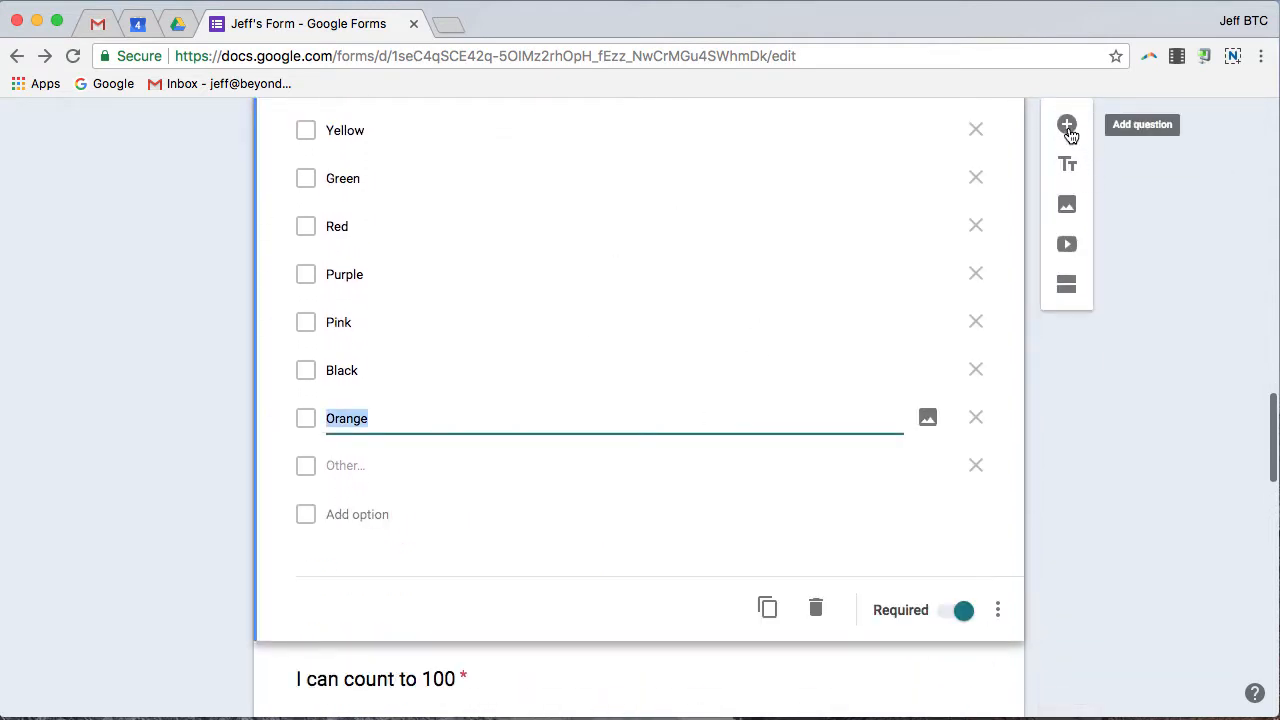
Add a multiple choice question titled 'Can you find the elephant?' below the colour question.
click(1066, 125)
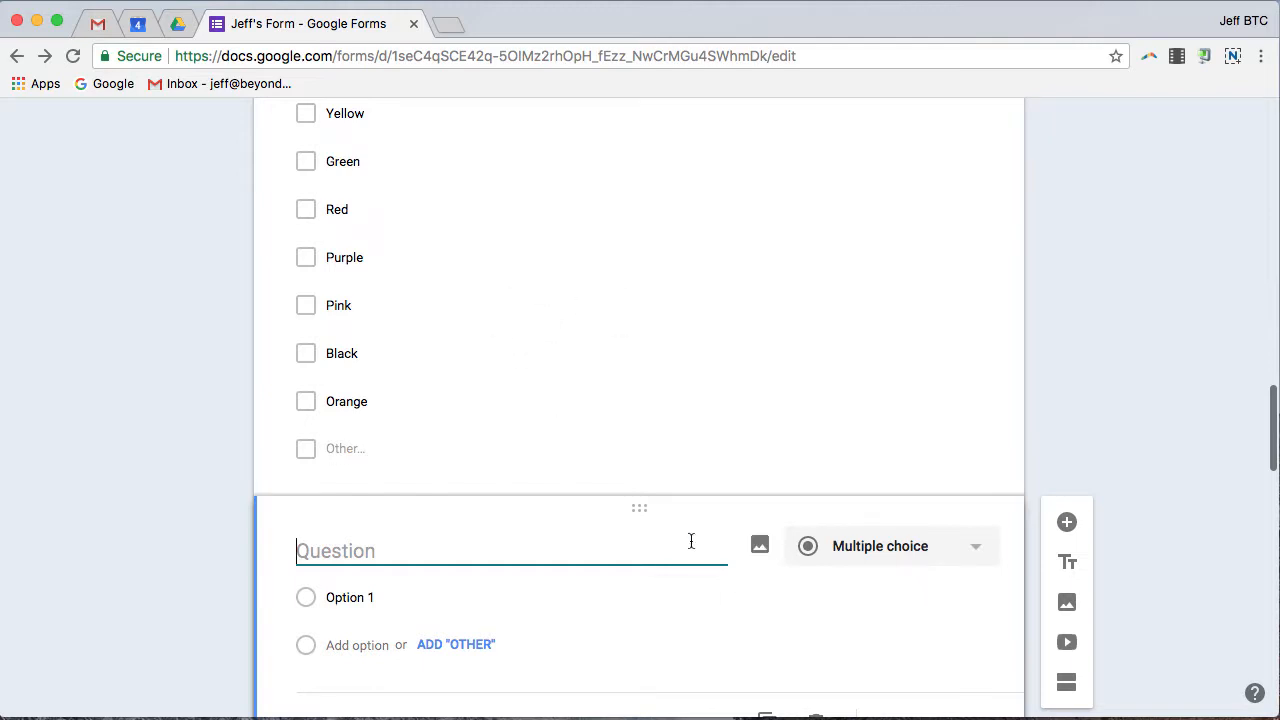
scroll(510, 655, down, 3)
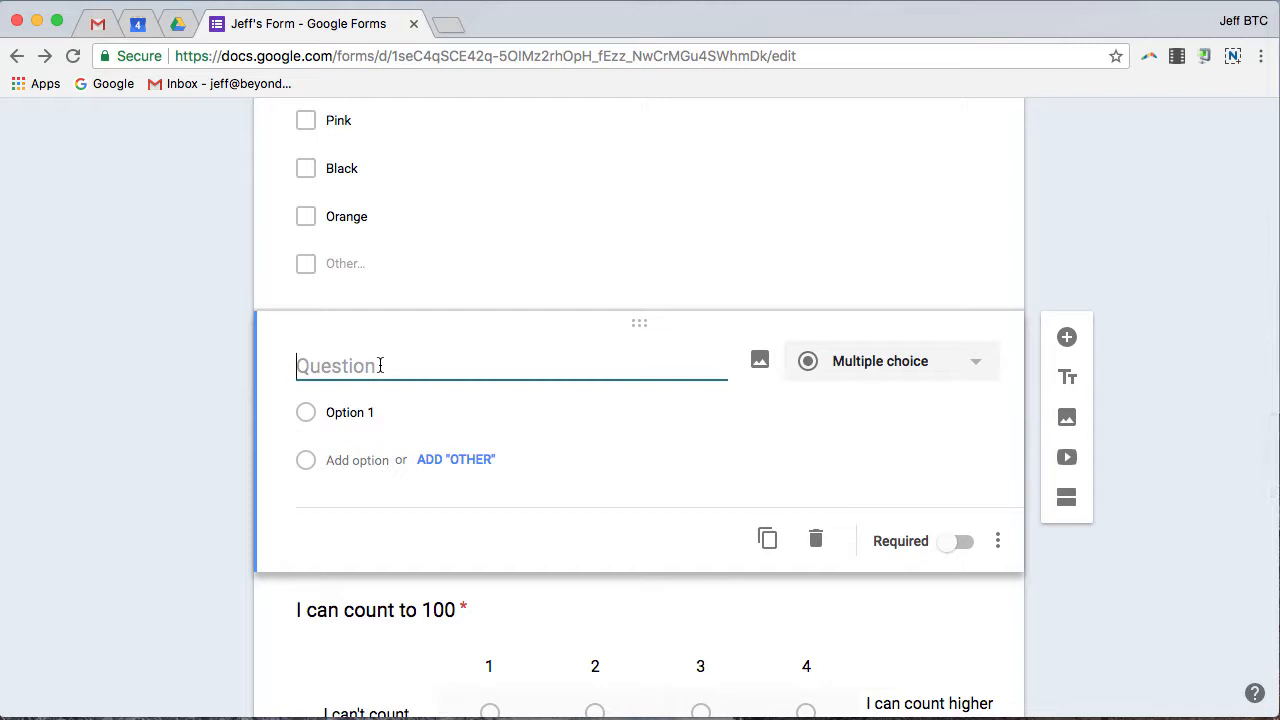
text(Can yo)
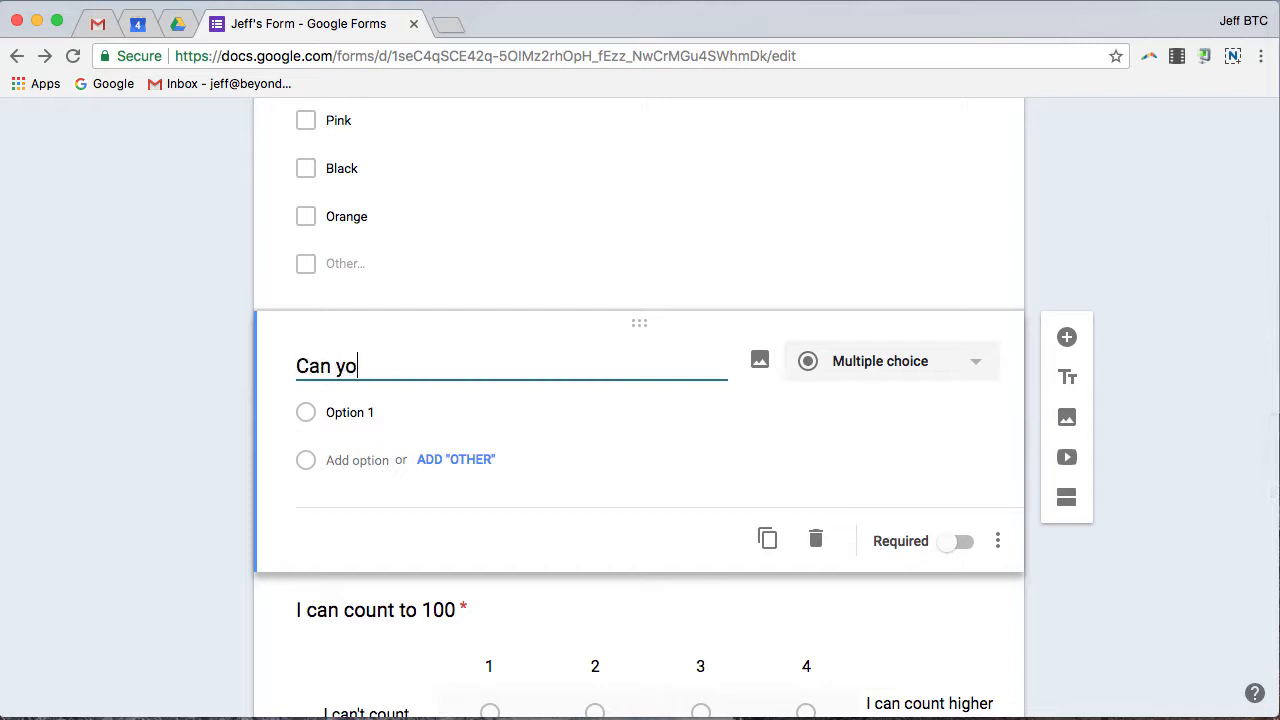
text(u f)
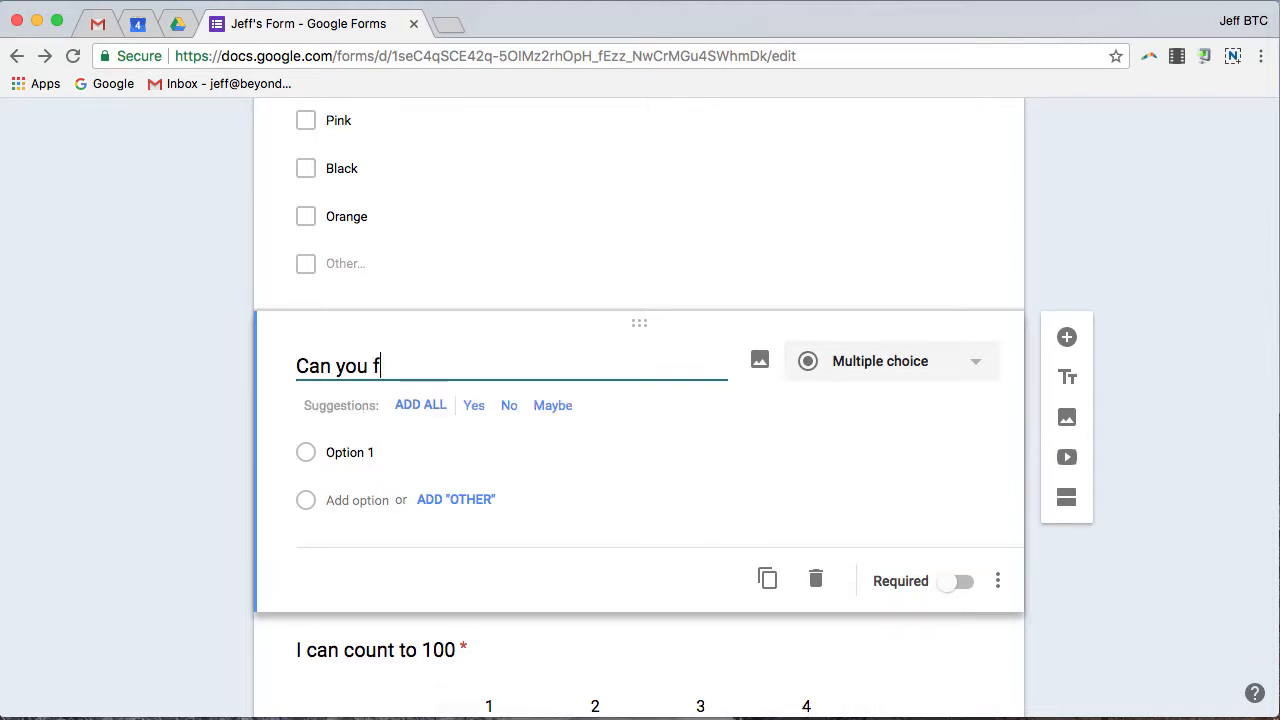
text(ind the ele)
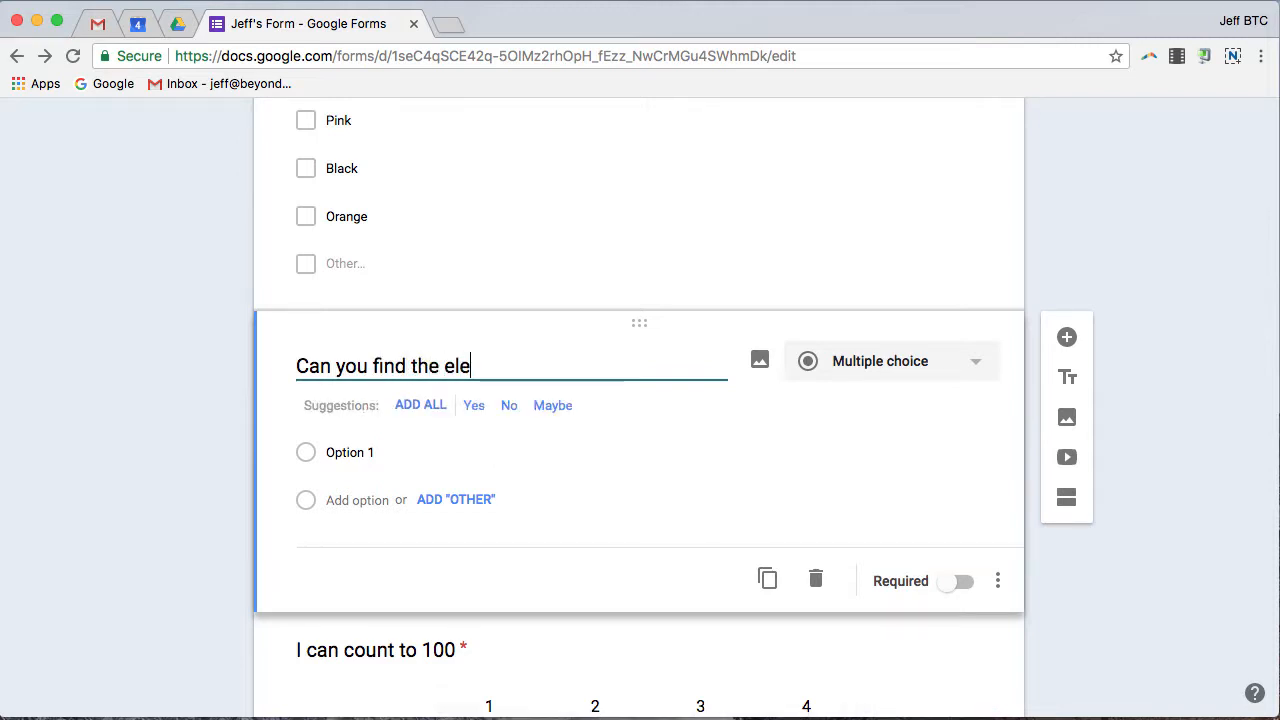
text(phant)
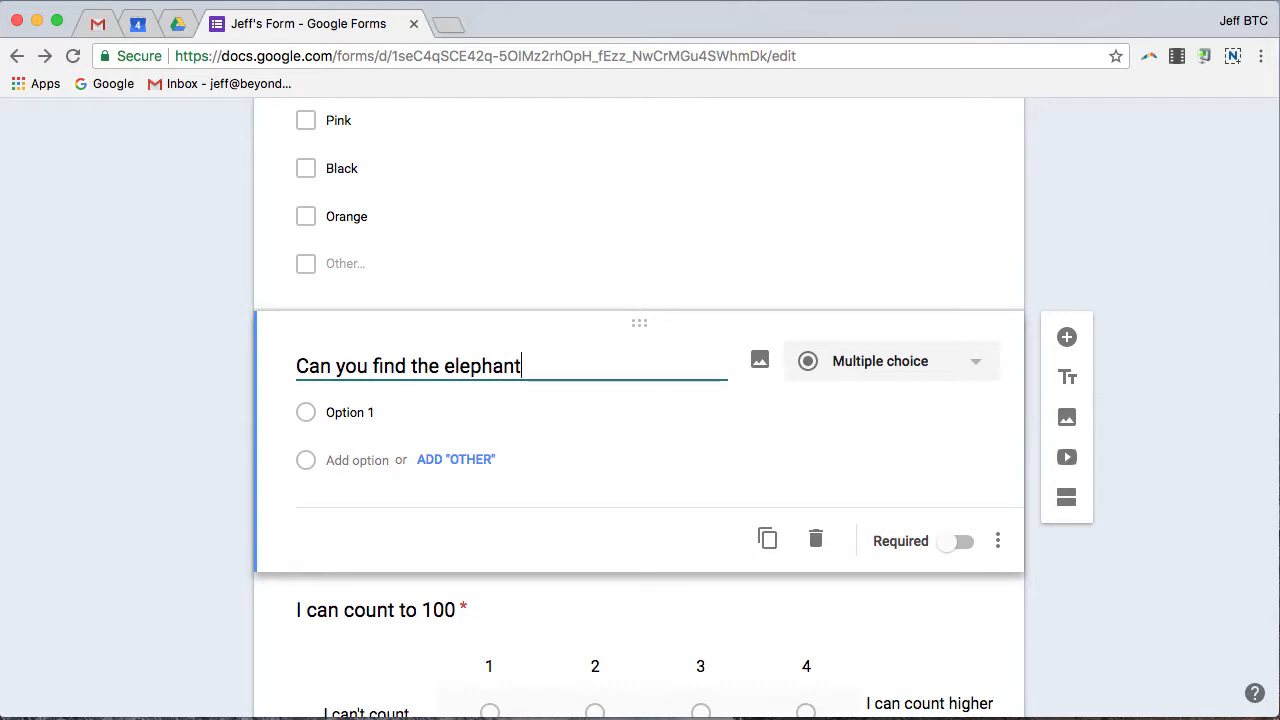
text(?)
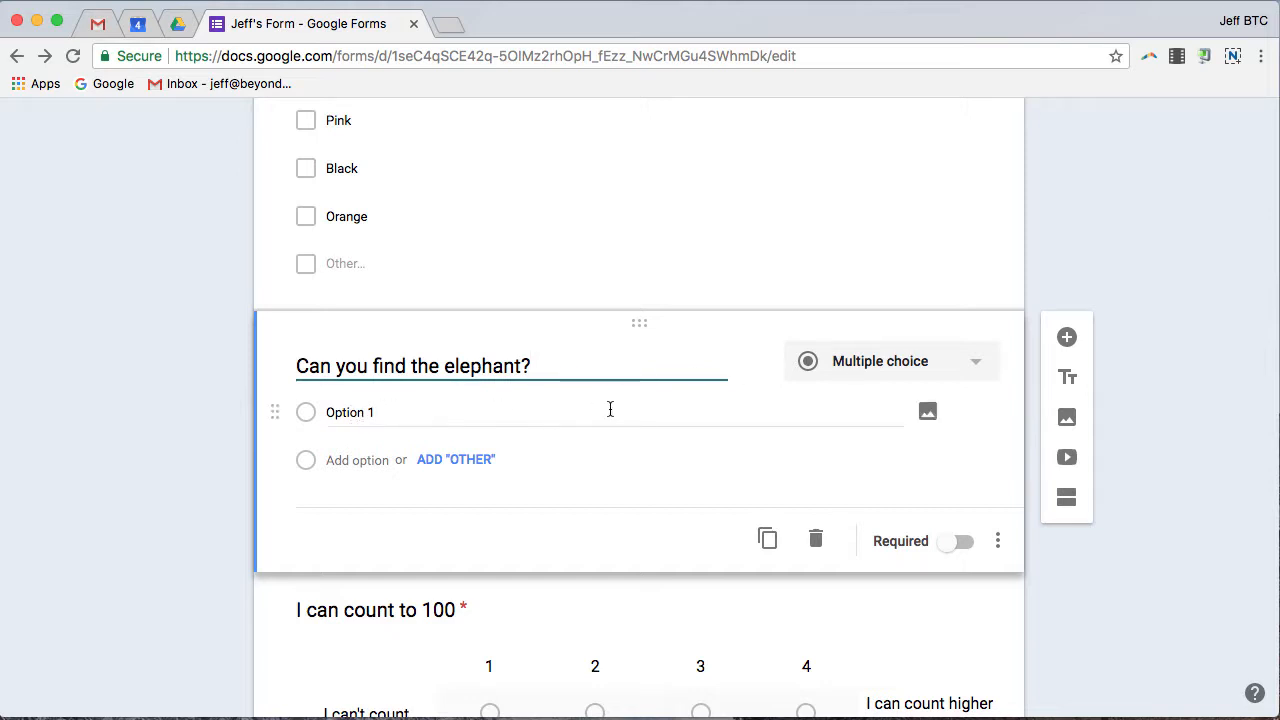
Attach a web-searched ('rhi') photo of a rhino on sandy ground to Option 1.
click(927, 411)
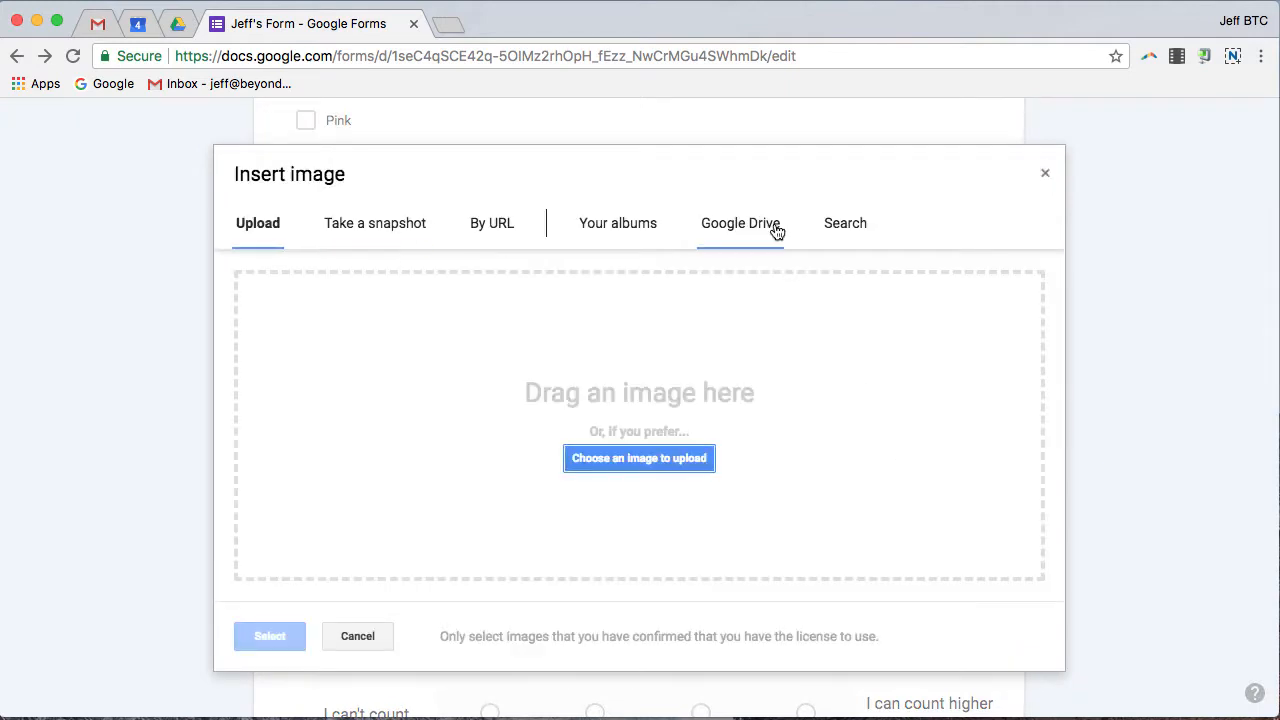
click(833, 227)
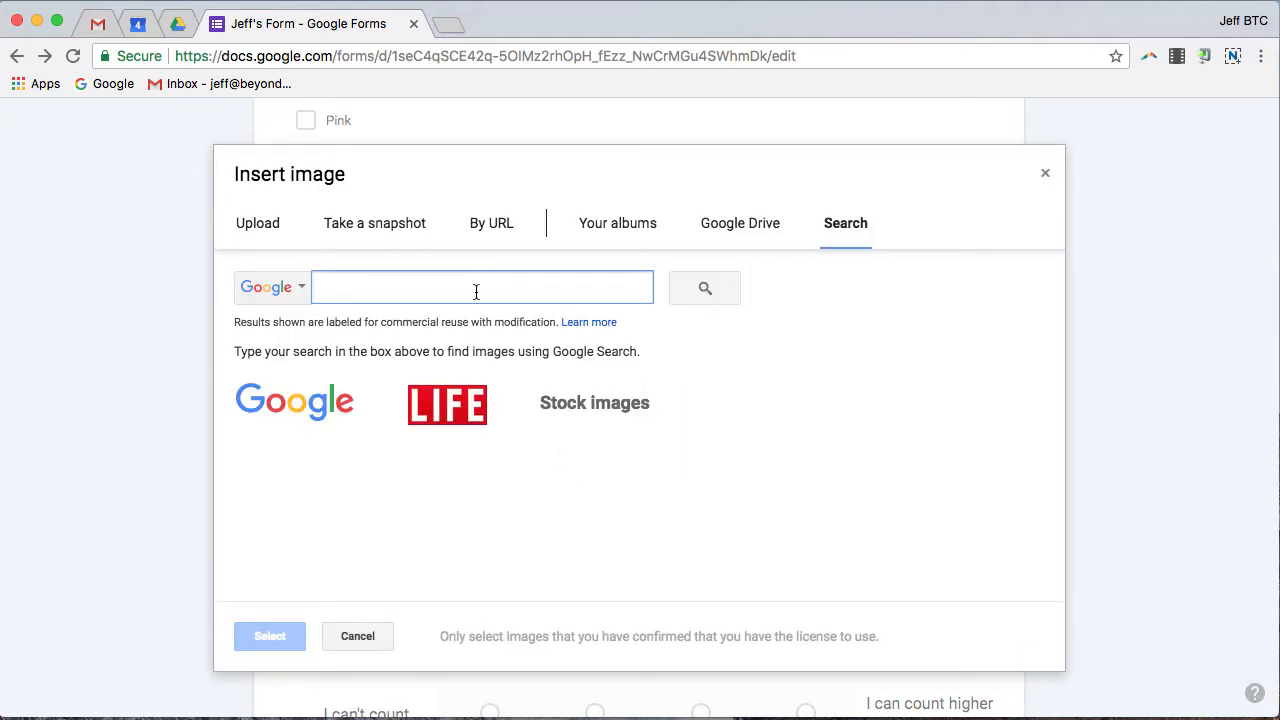
text(rhino)
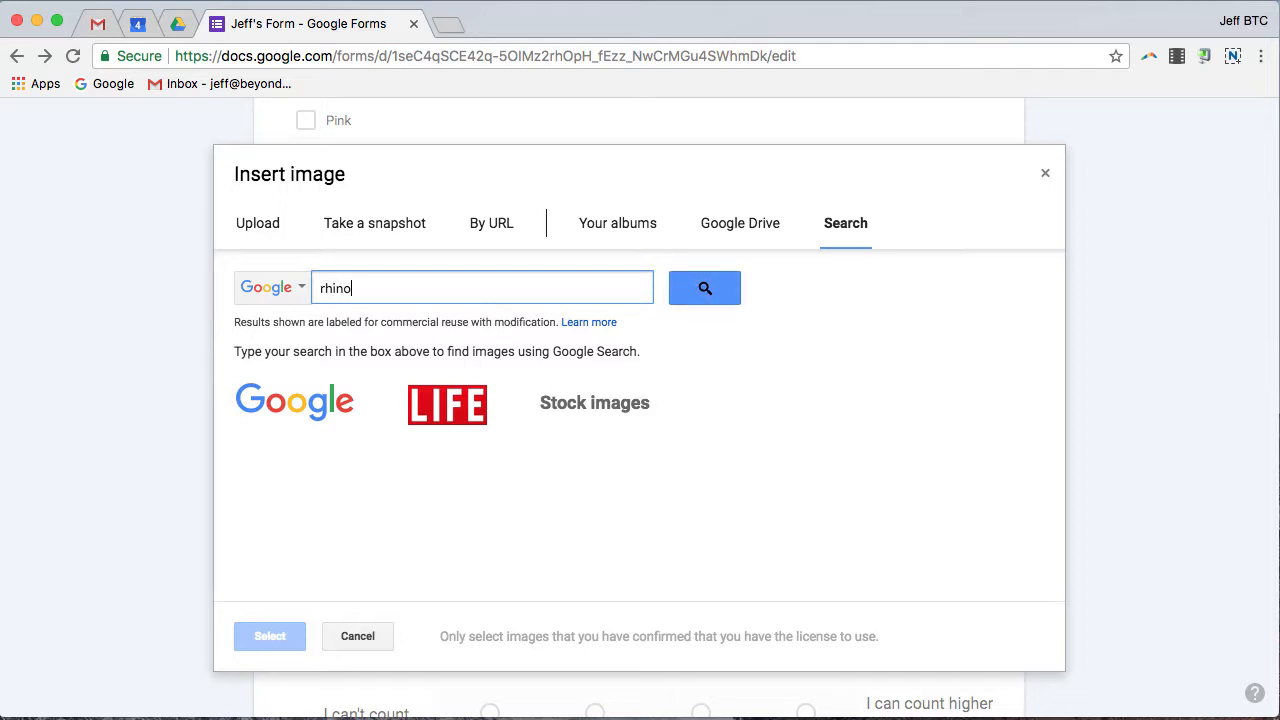
key(Return)
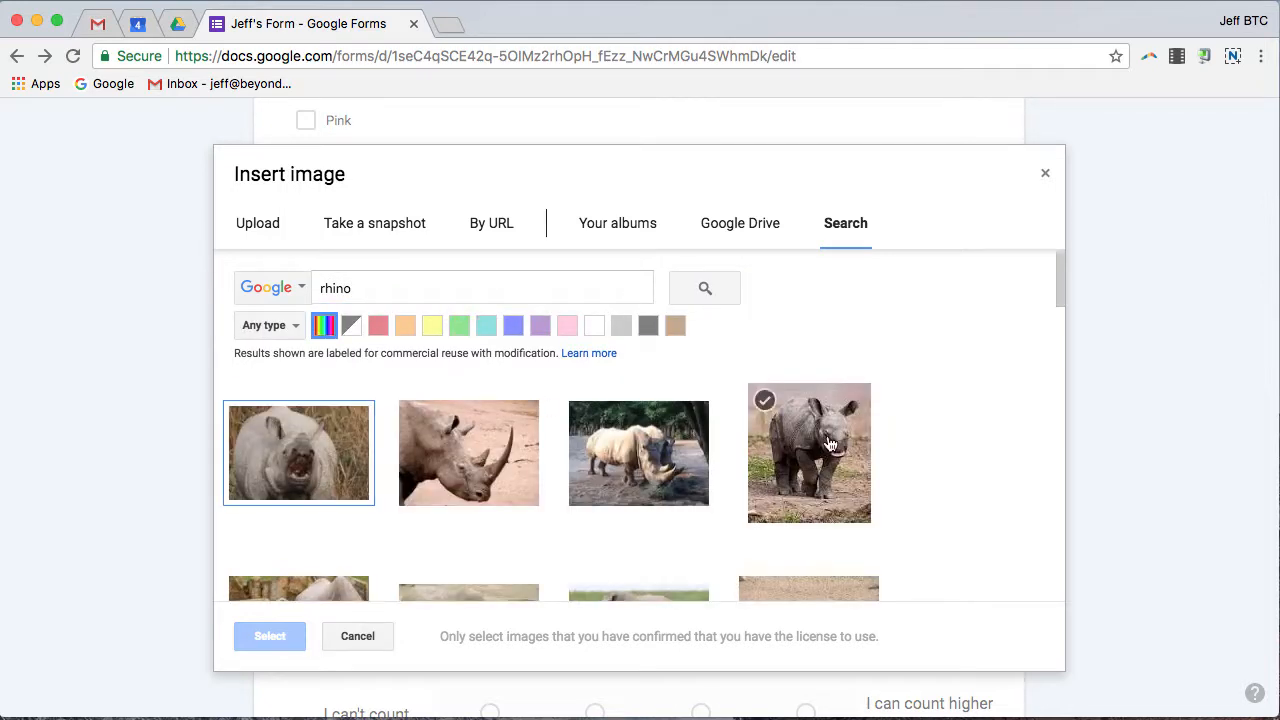
scroll(675, 469, down, 2)
scroll(675, 469, down, 1)
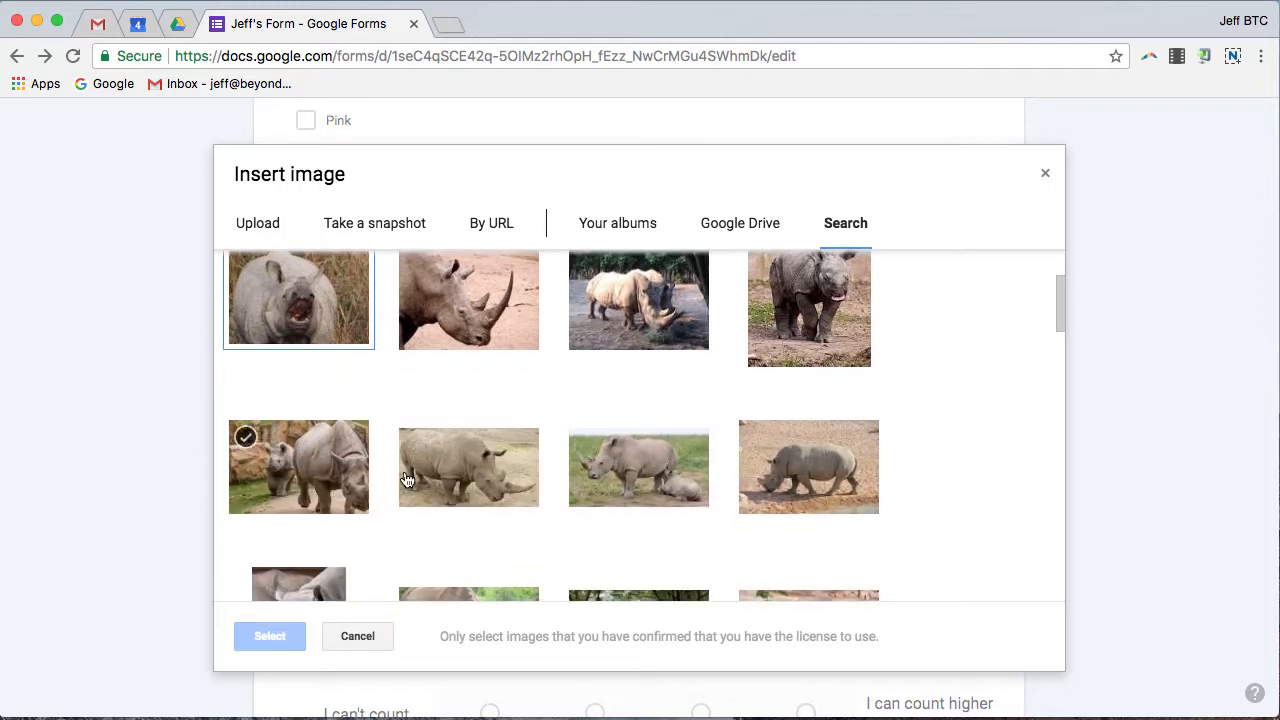
click(799, 476)
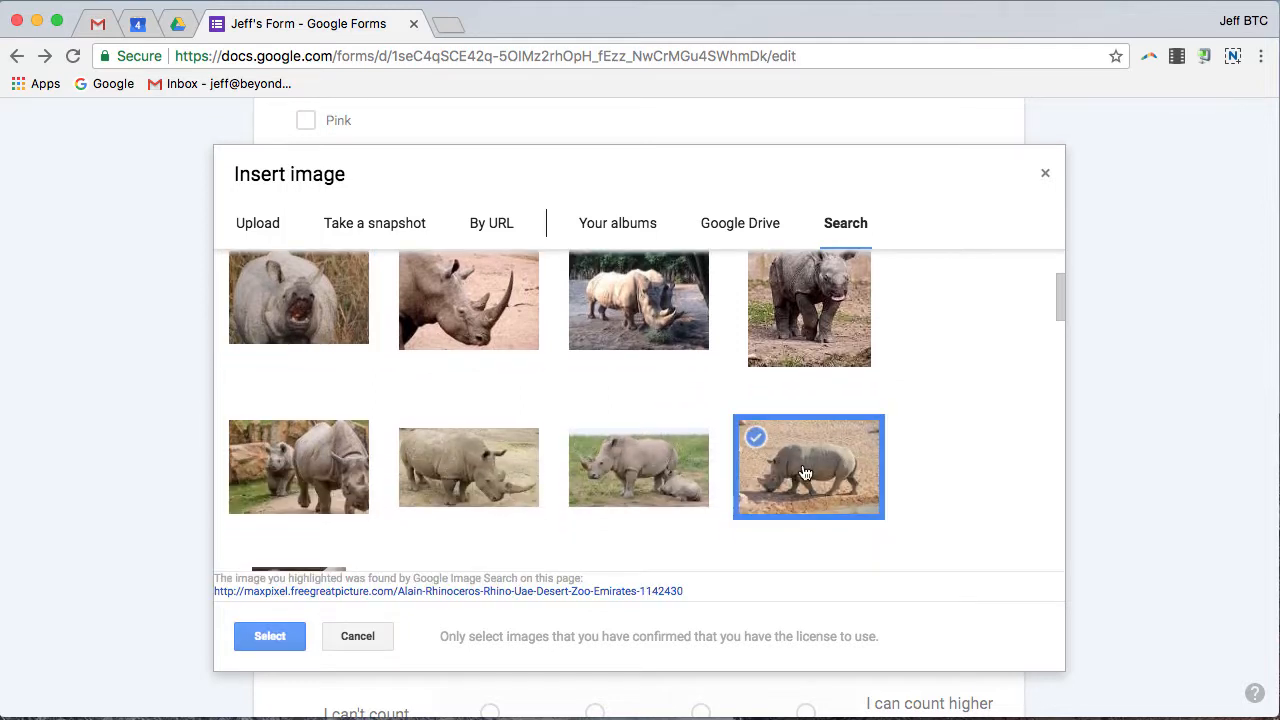
click(270, 637)
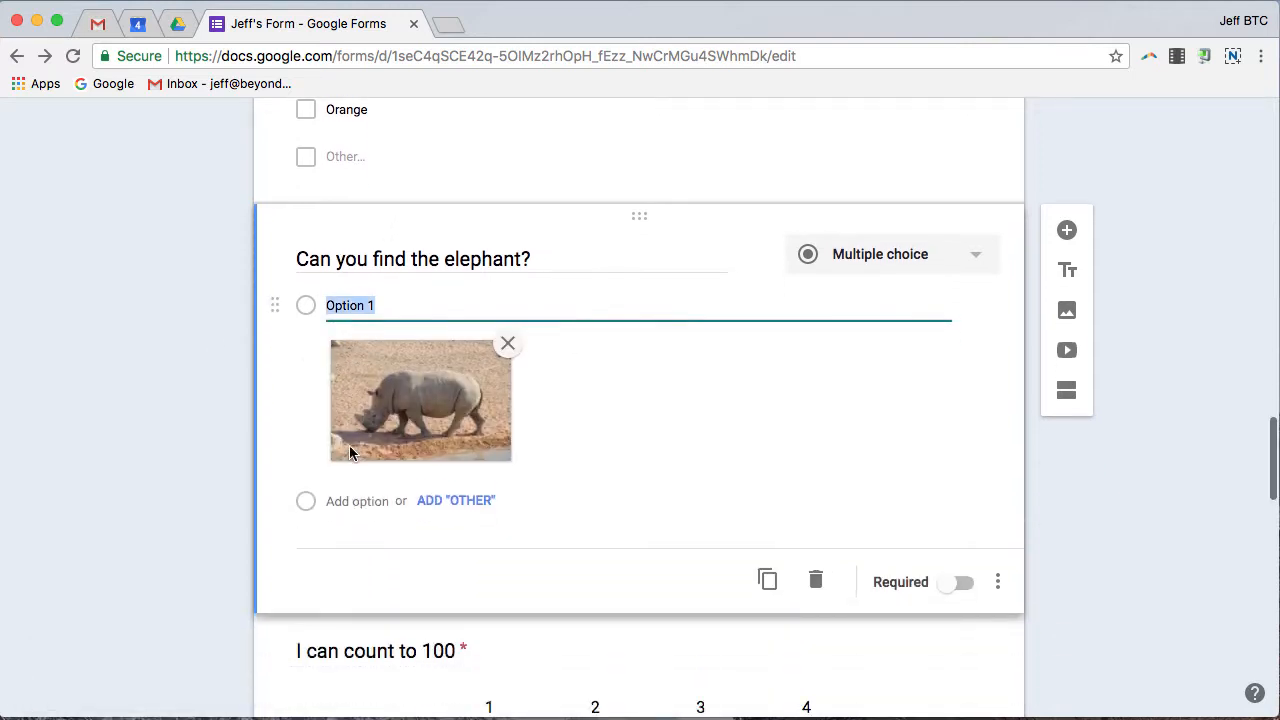
click(571, 482)
Add Option 2 with an elephant-and-calf photo from the elephant image search, then add Option 3.
click(366, 495)
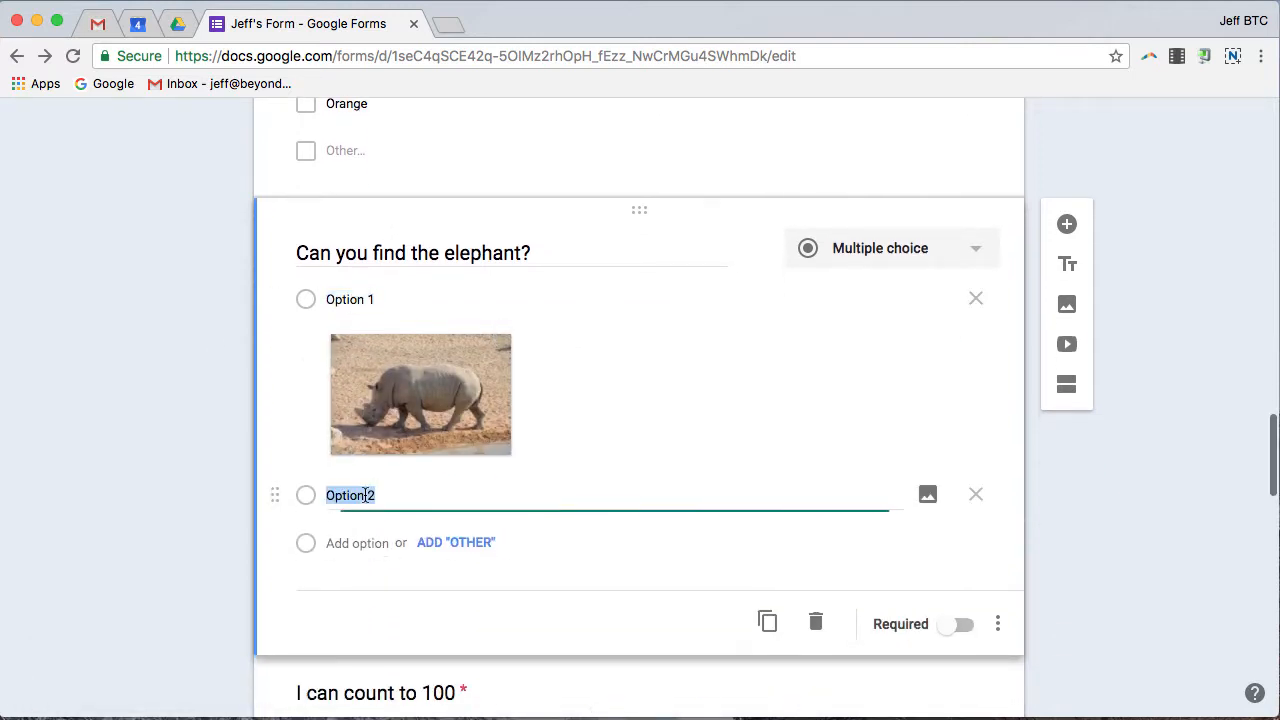
click(923, 496)
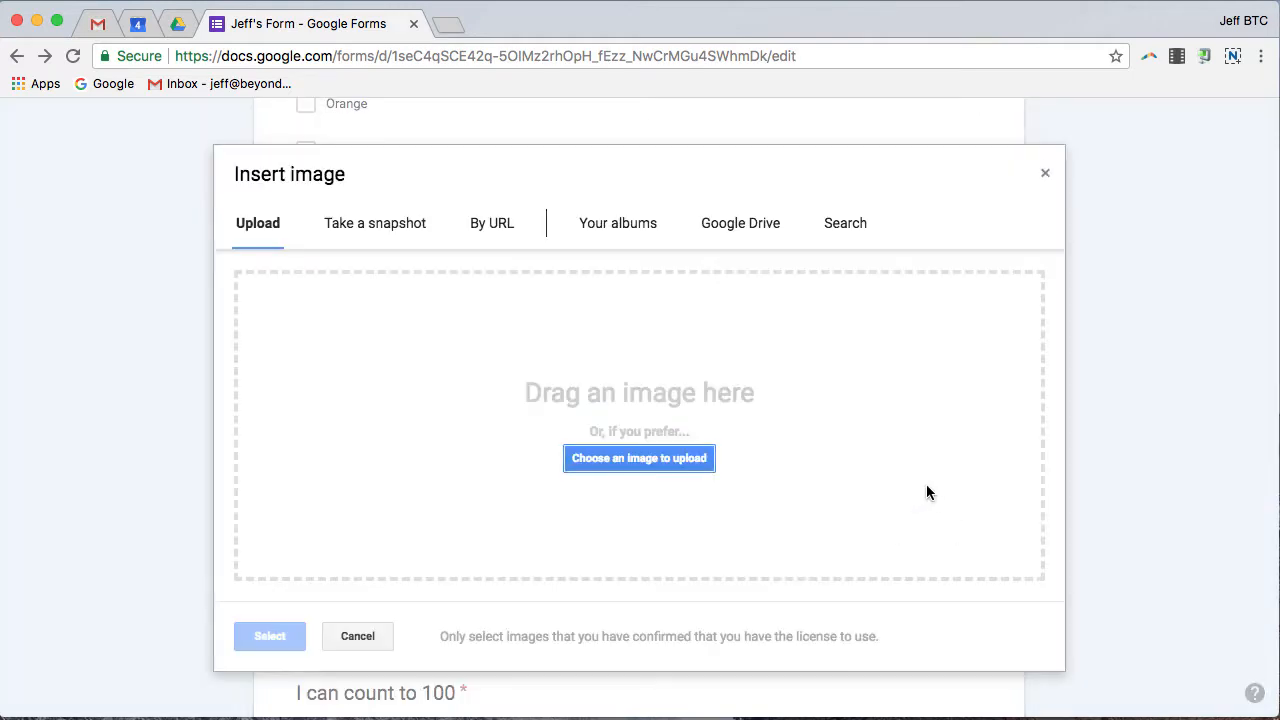
click(835, 223)
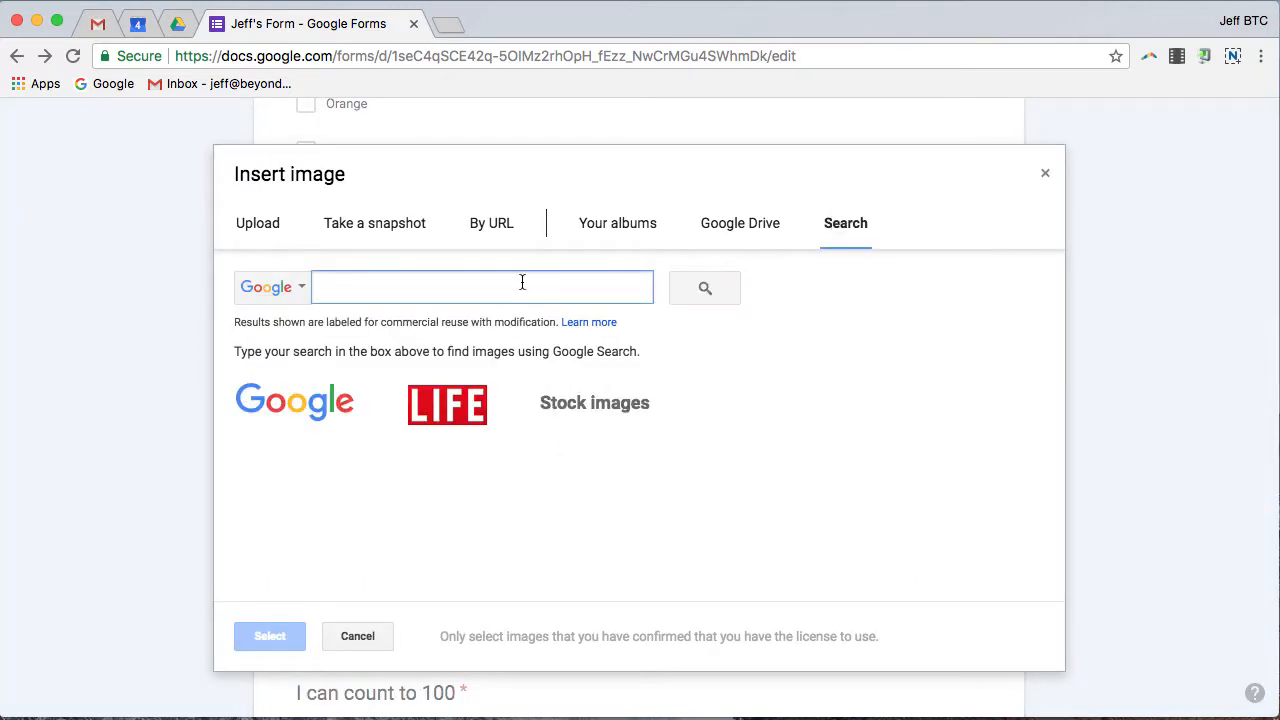
text(elephant)
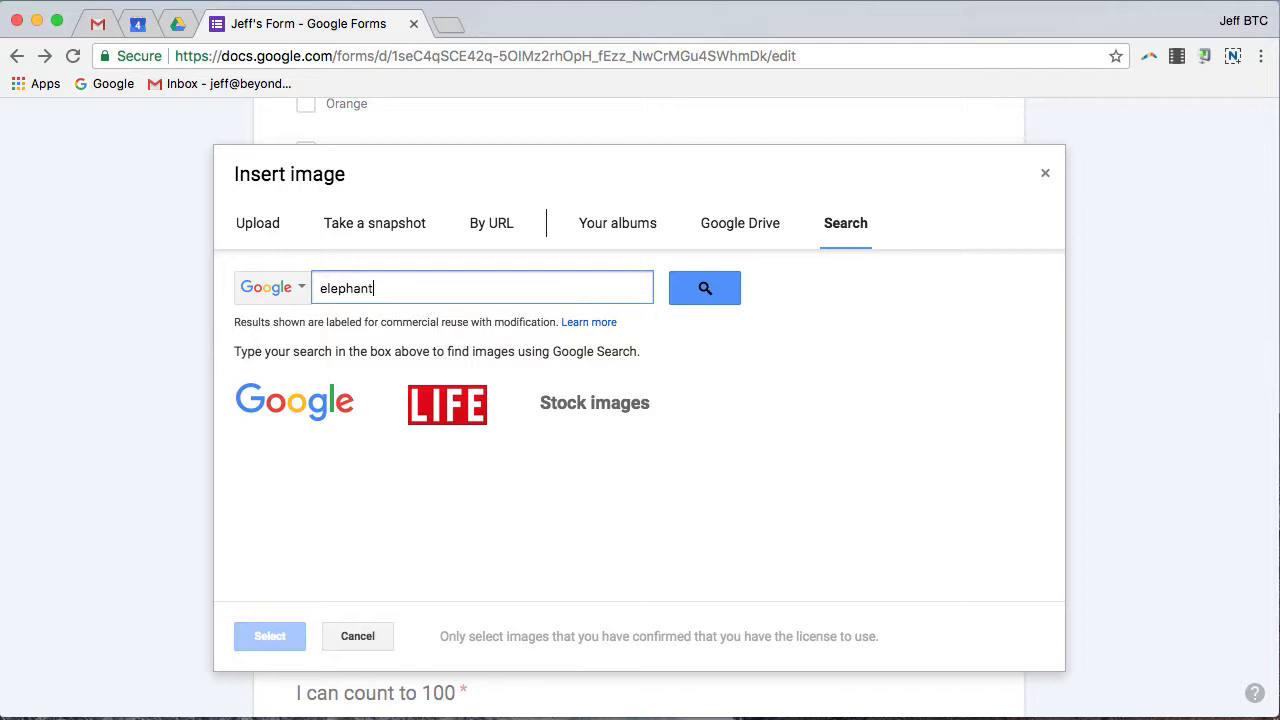
click(735, 286)
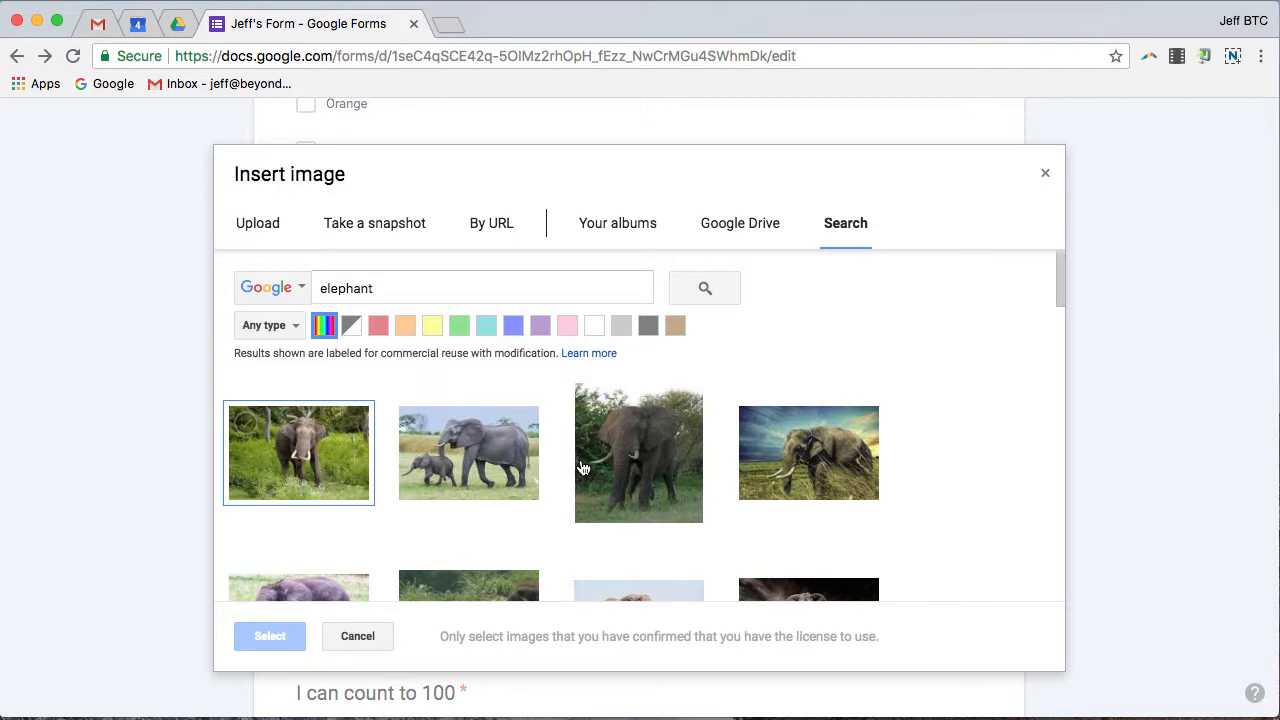
click(460, 455)
click(270, 637)
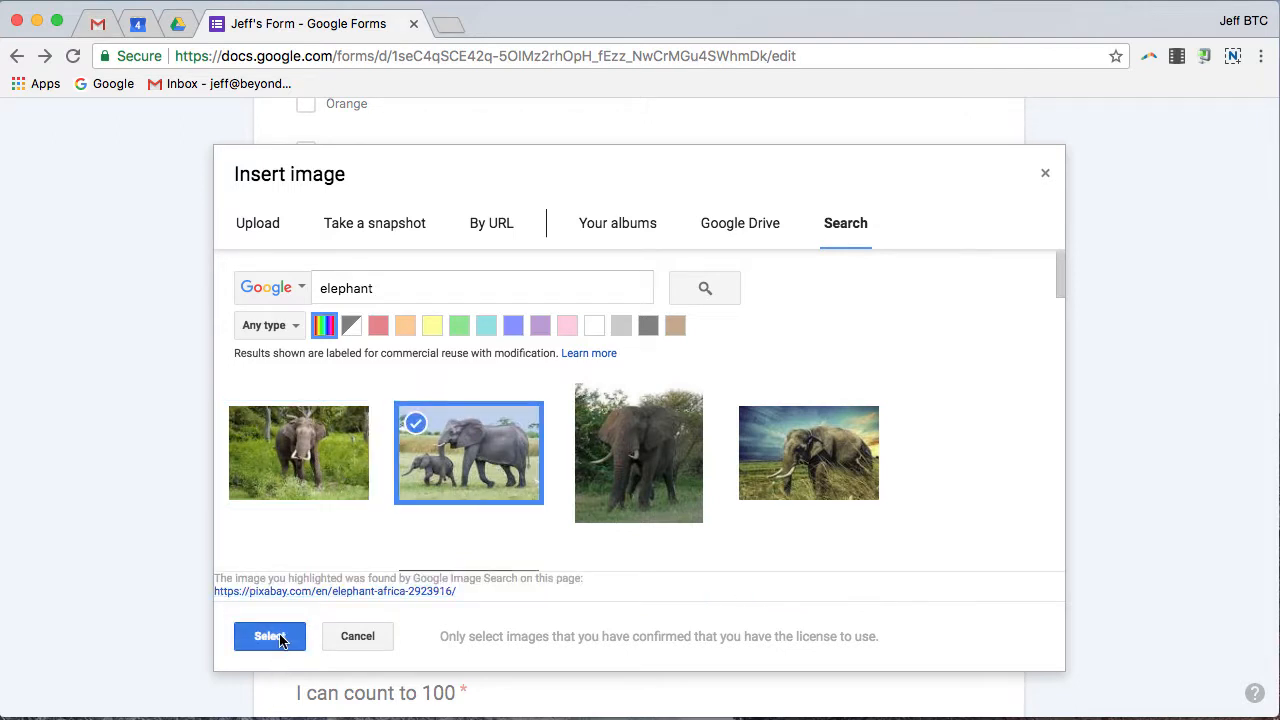
click(358, 543)
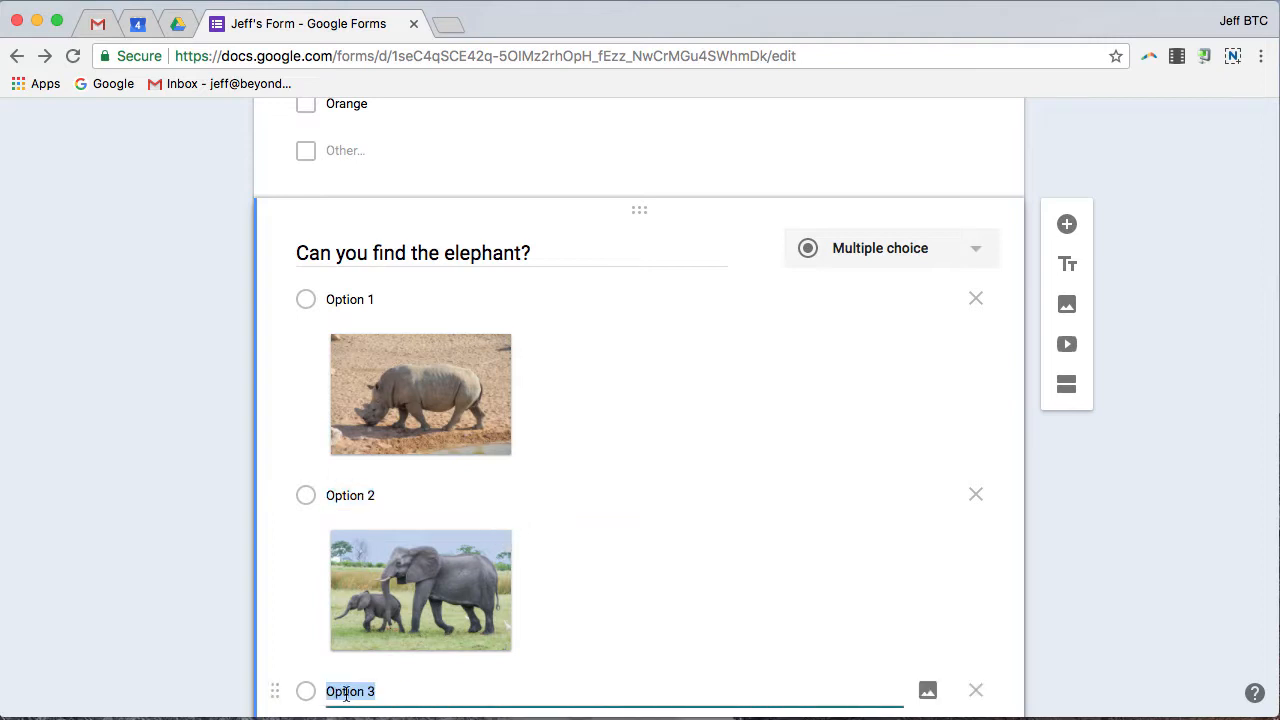
scroll(639, 457, down, 2)
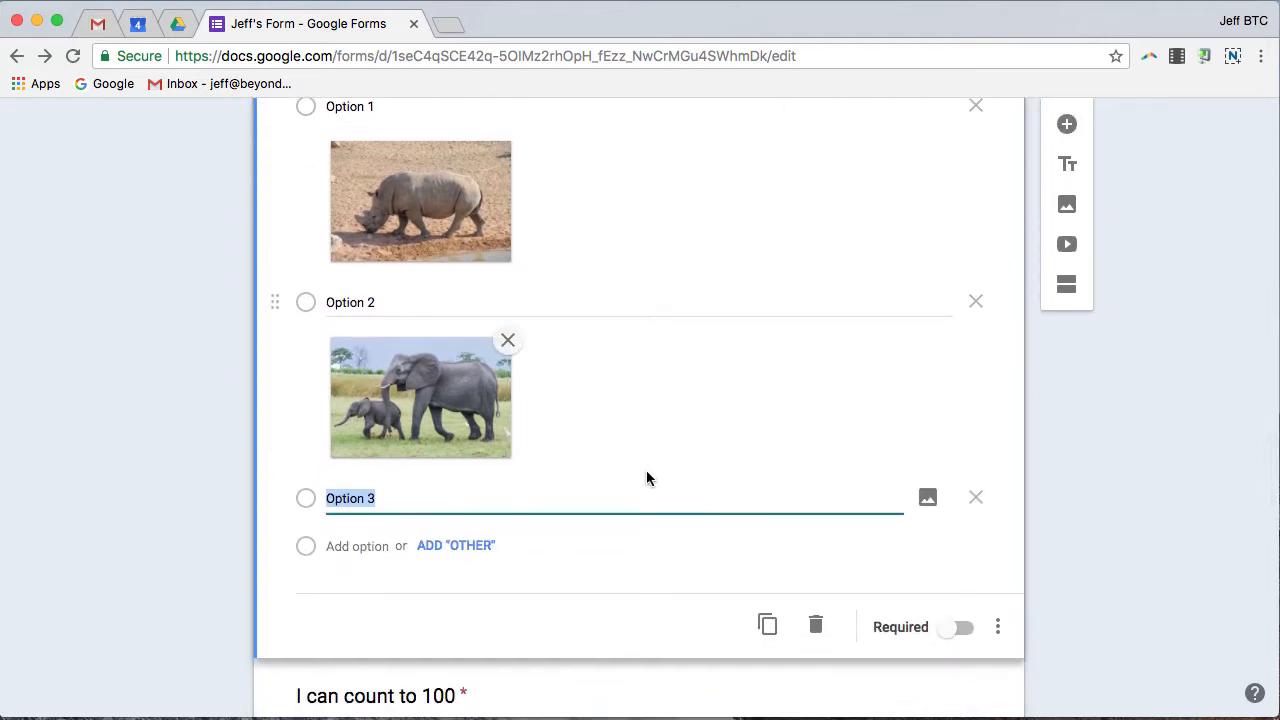
Search images for 'hippo' and put a grazing hippo photo on Option 3.
click(927, 497)
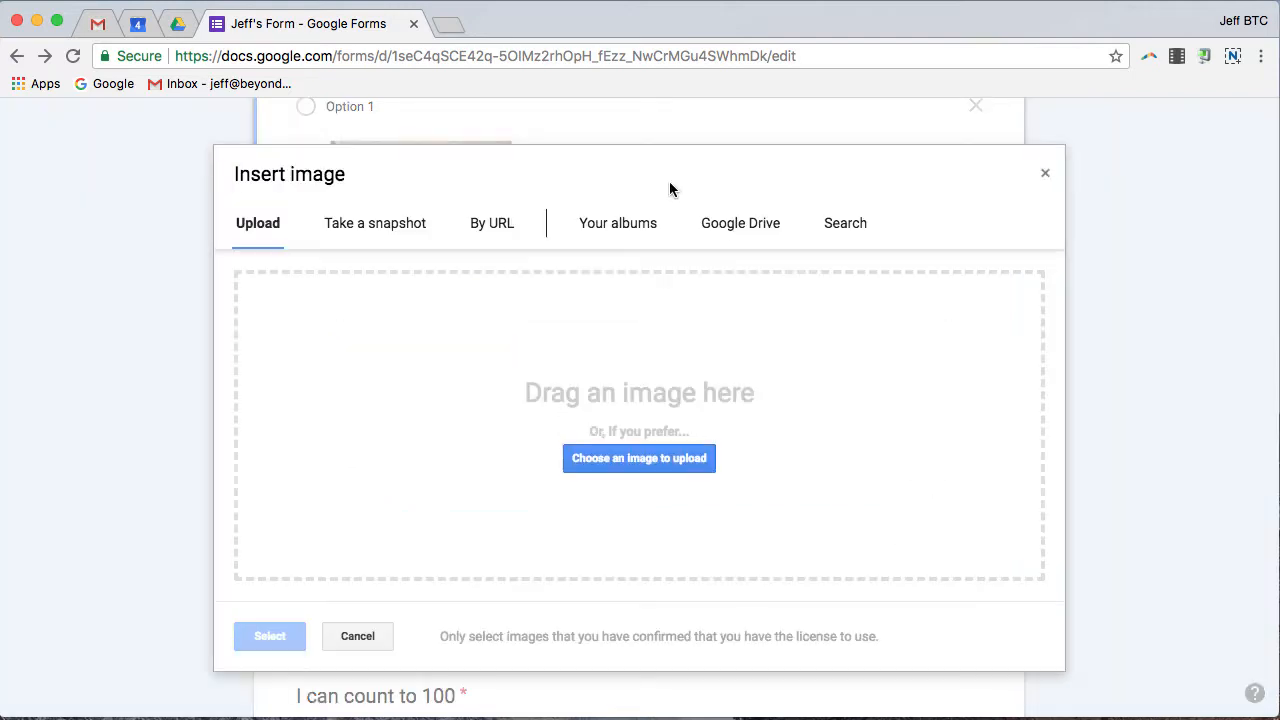
click(866, 228)
text(h)
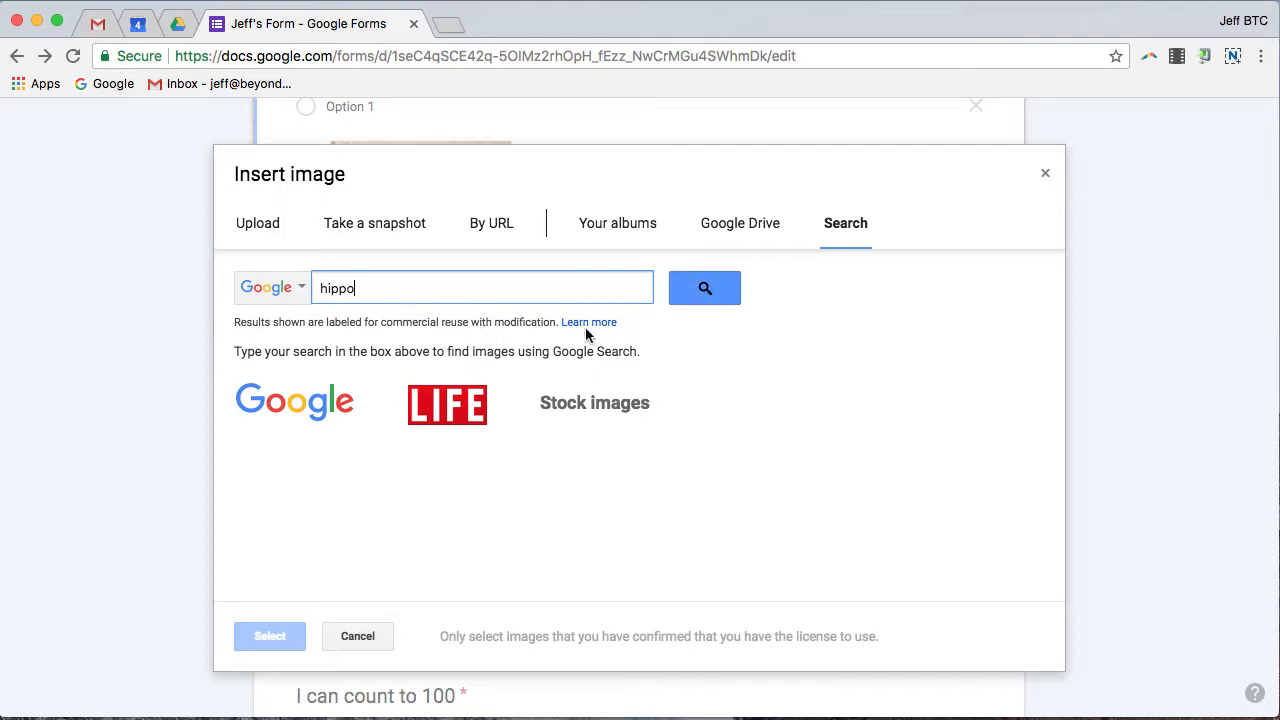
text(ippo)
click(686, 281)
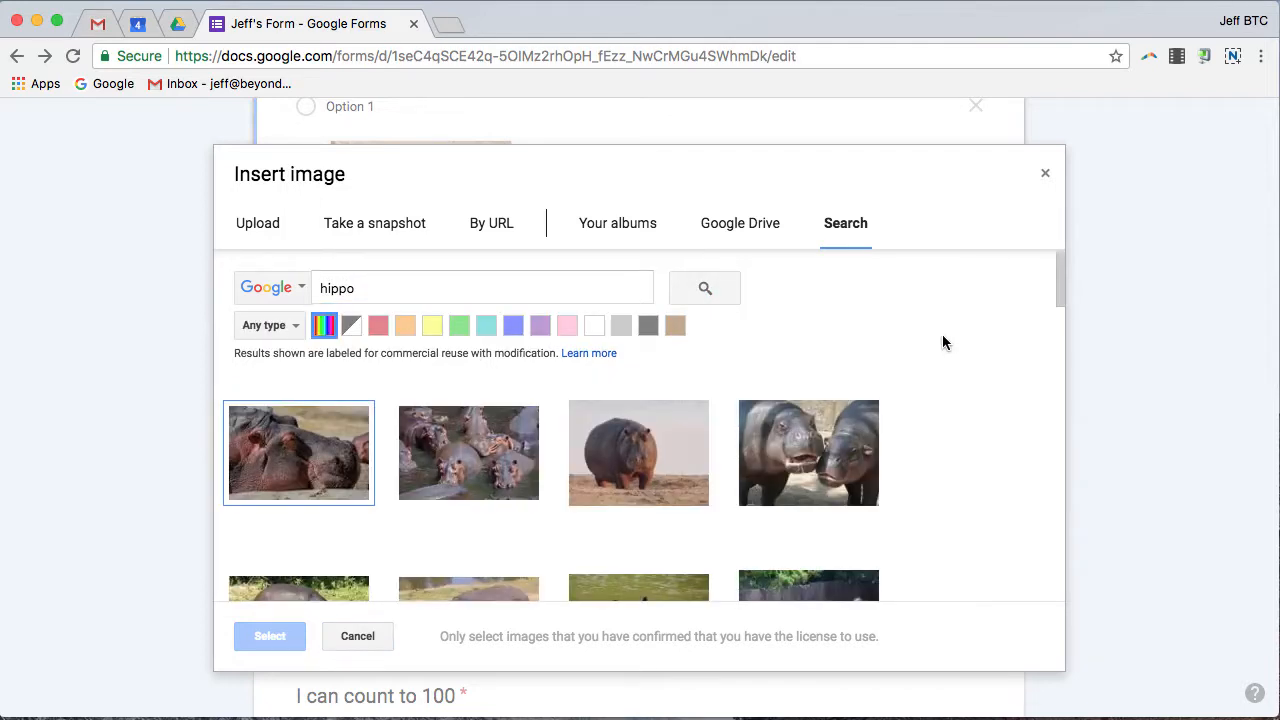
scroll(677, 460, down, 3)
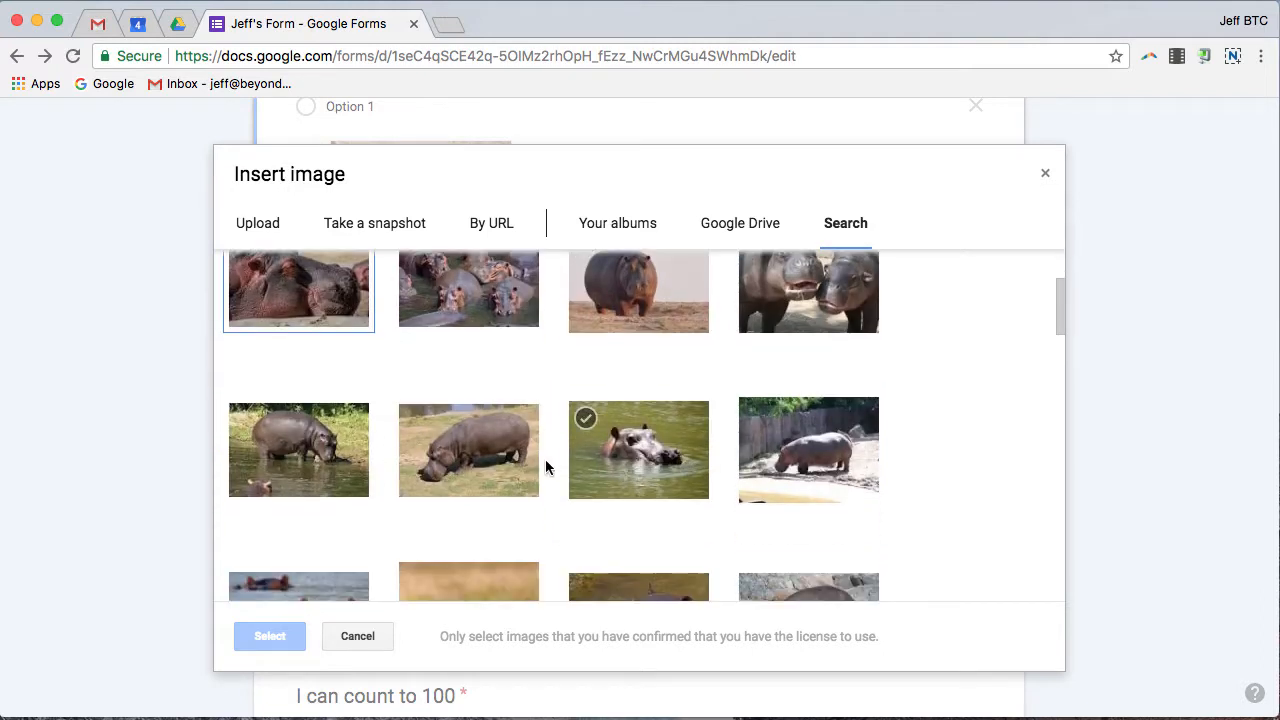
click(447, 452)
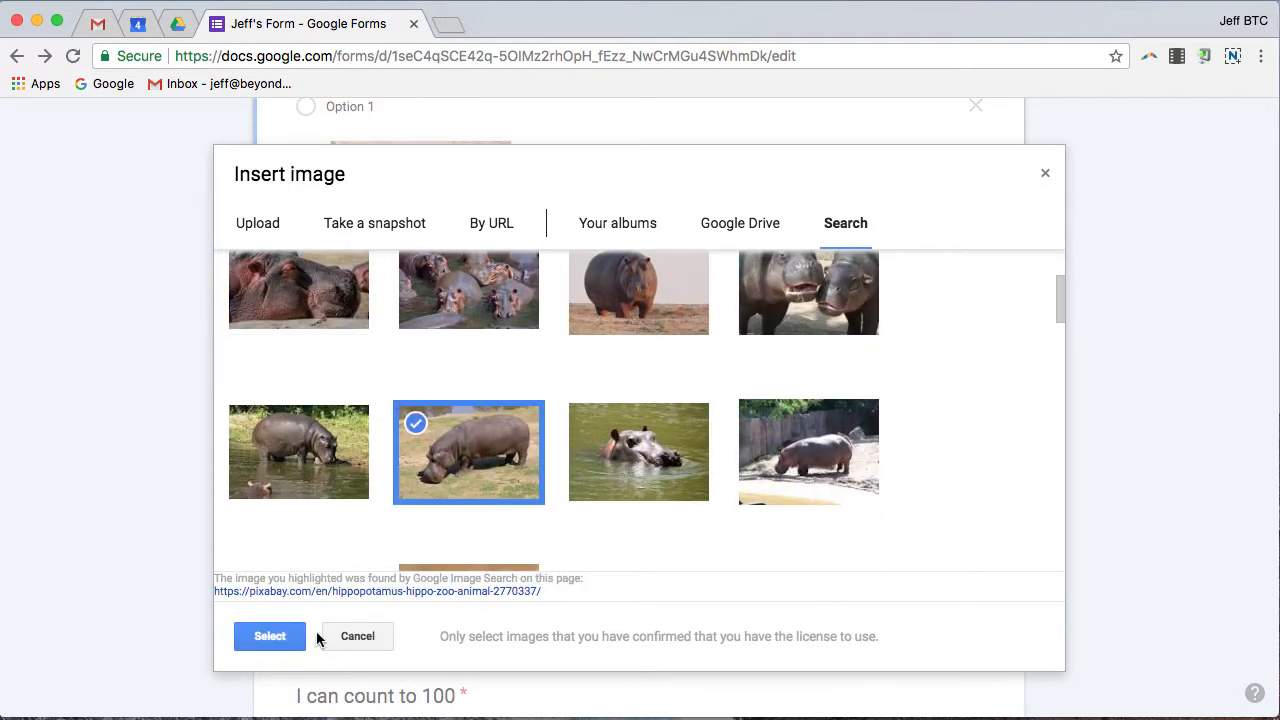
click(275, 636)
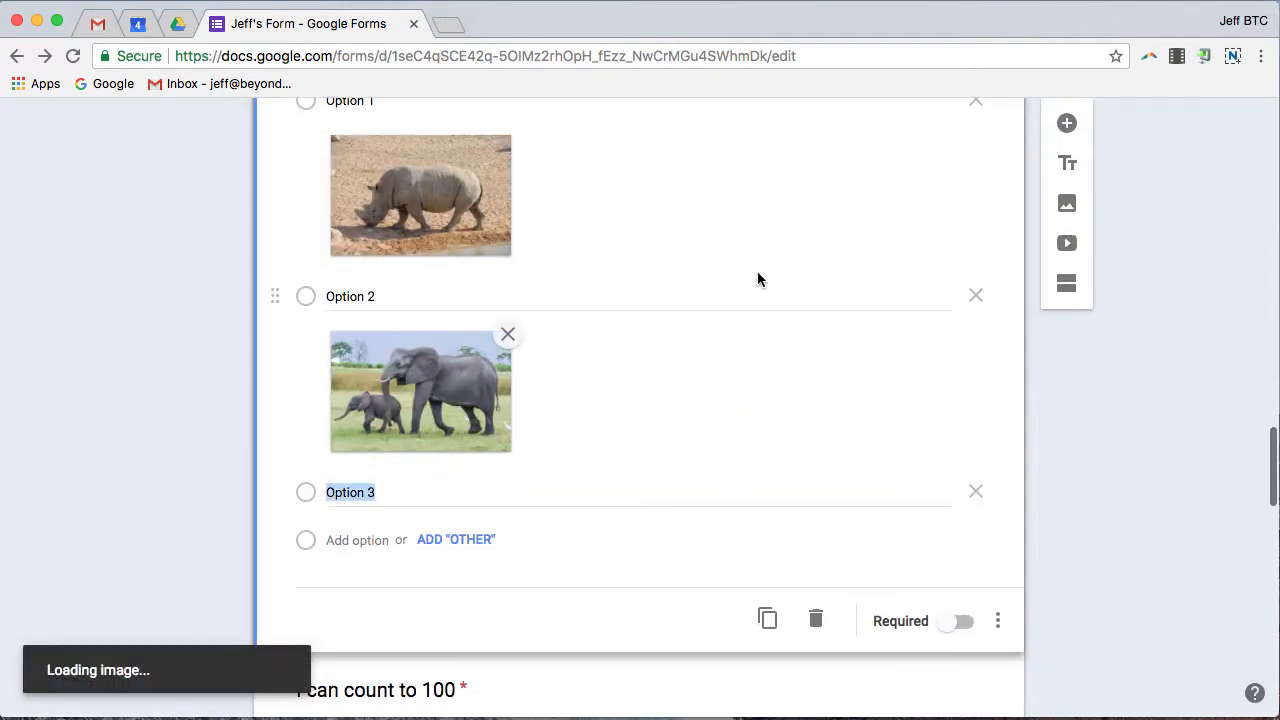
Mark the elephant question as required.
scroll(760, 280, down, 5)
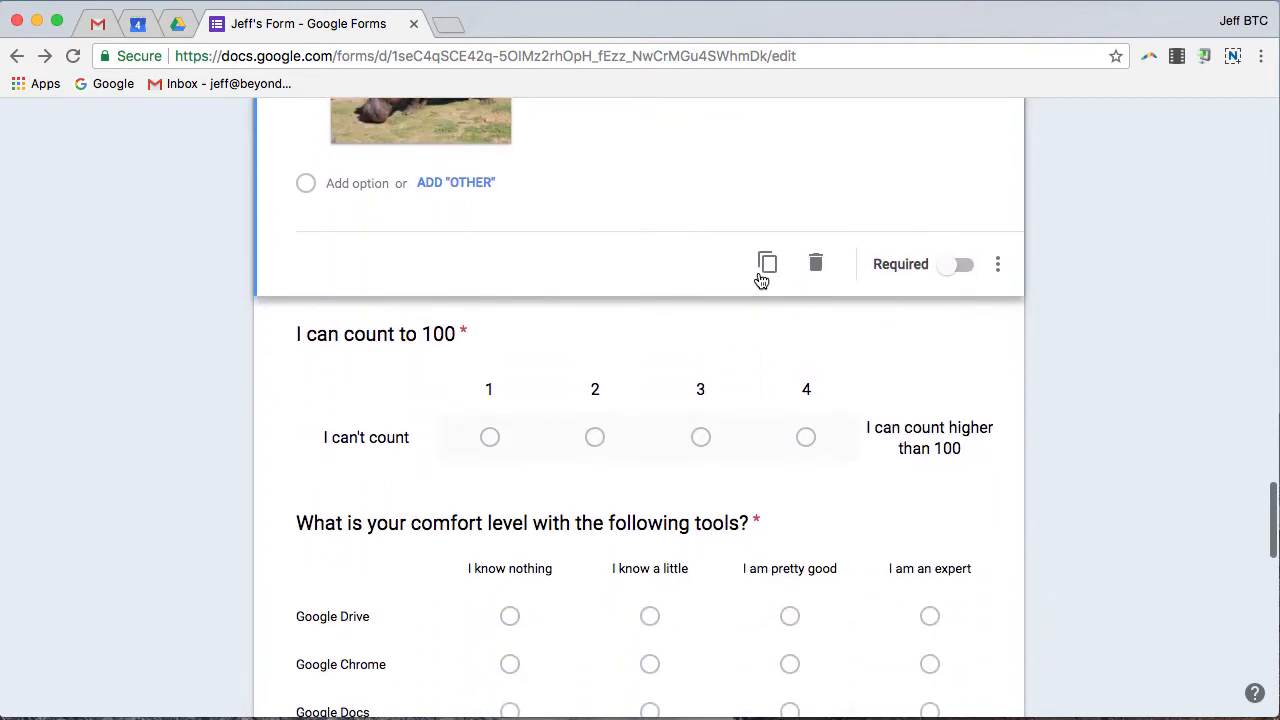
scroll(761, 281, up, 3)
click(951, 438)
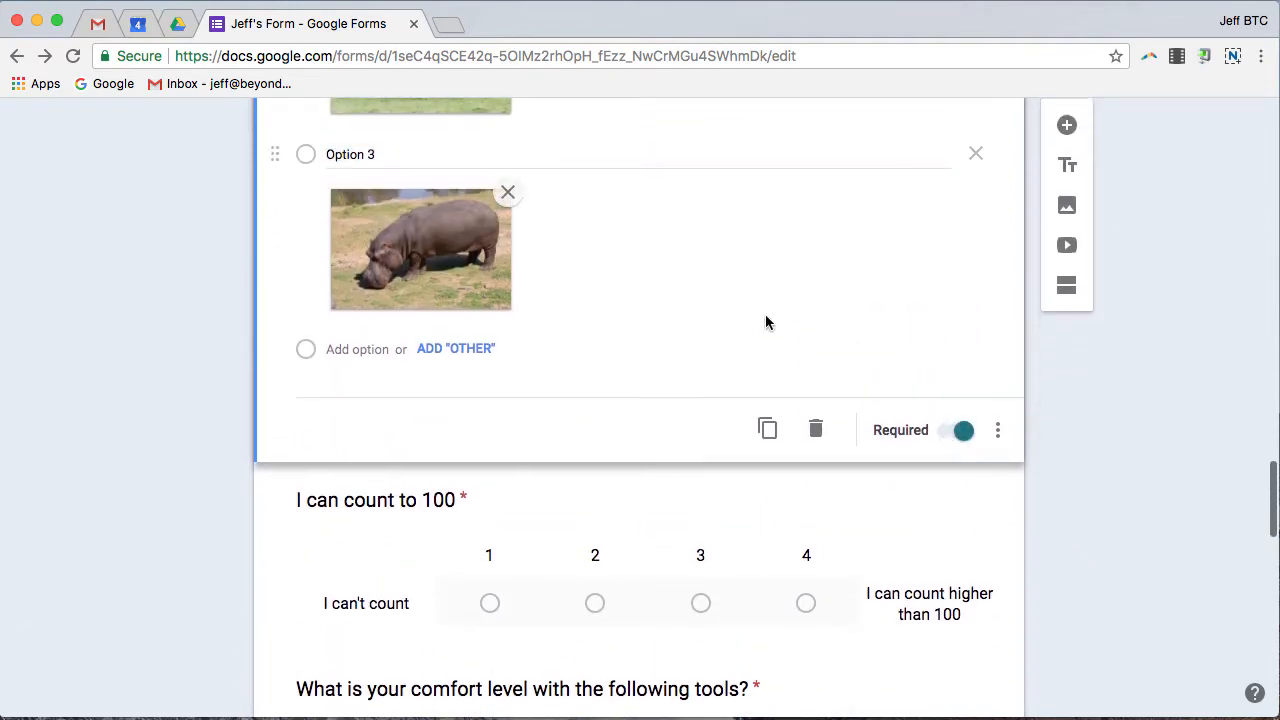
Scroll to the Meeting section and open the 'Upload your presentation here' question for editing.
scroll(766, 322, up, 6)
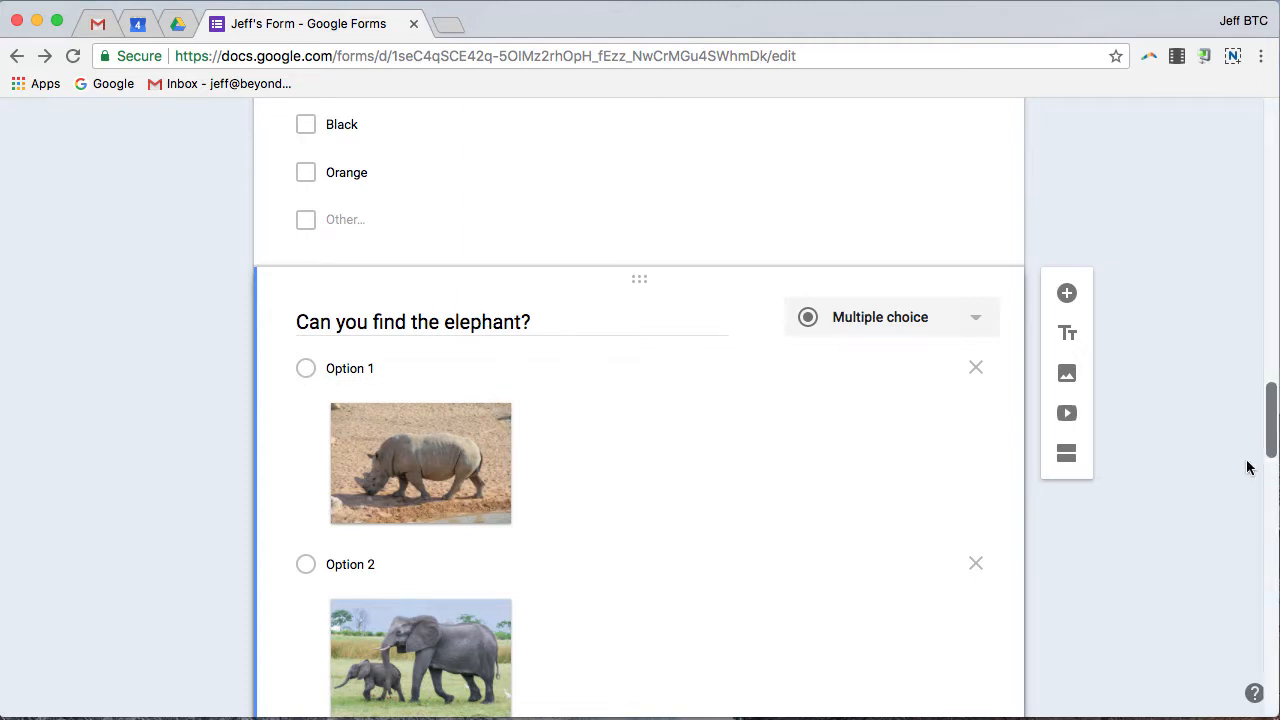
scroll(683, 300, down, 5)
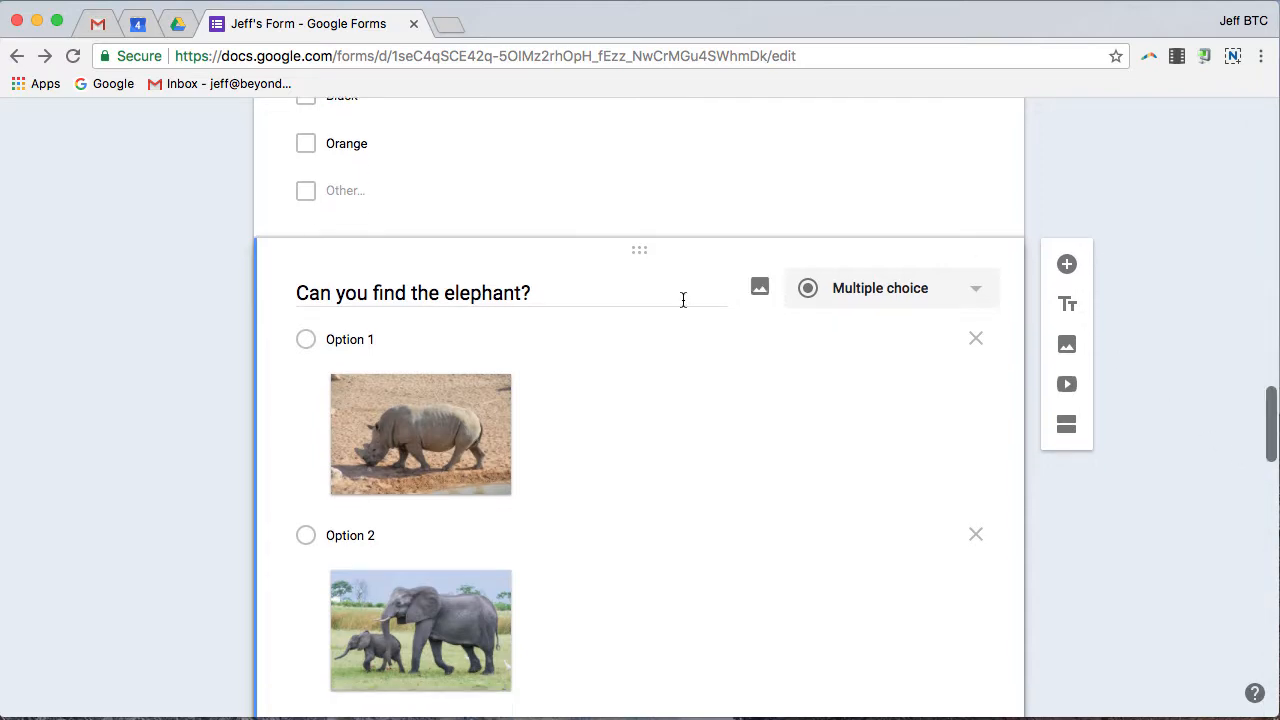
scroll(687, 300, down, 15)
scroll(686, 299, up, 5)
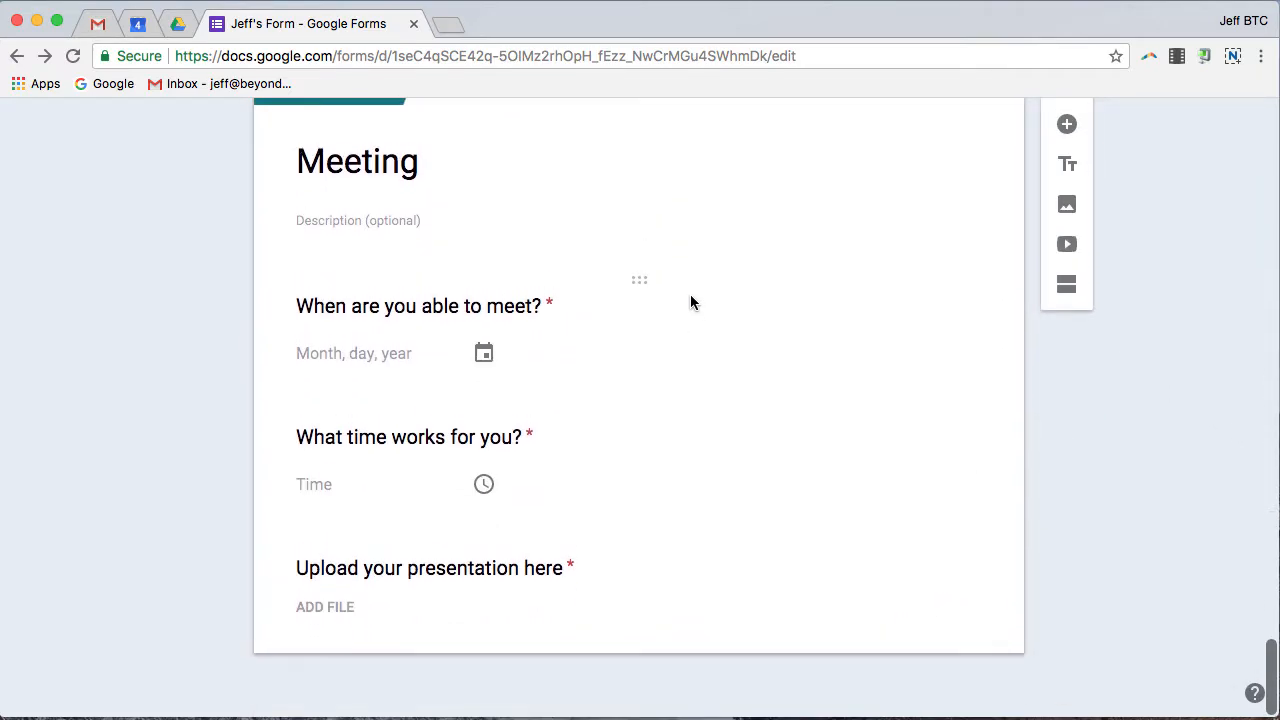
scroll(690, 300, down, 5)
click(791, 611)
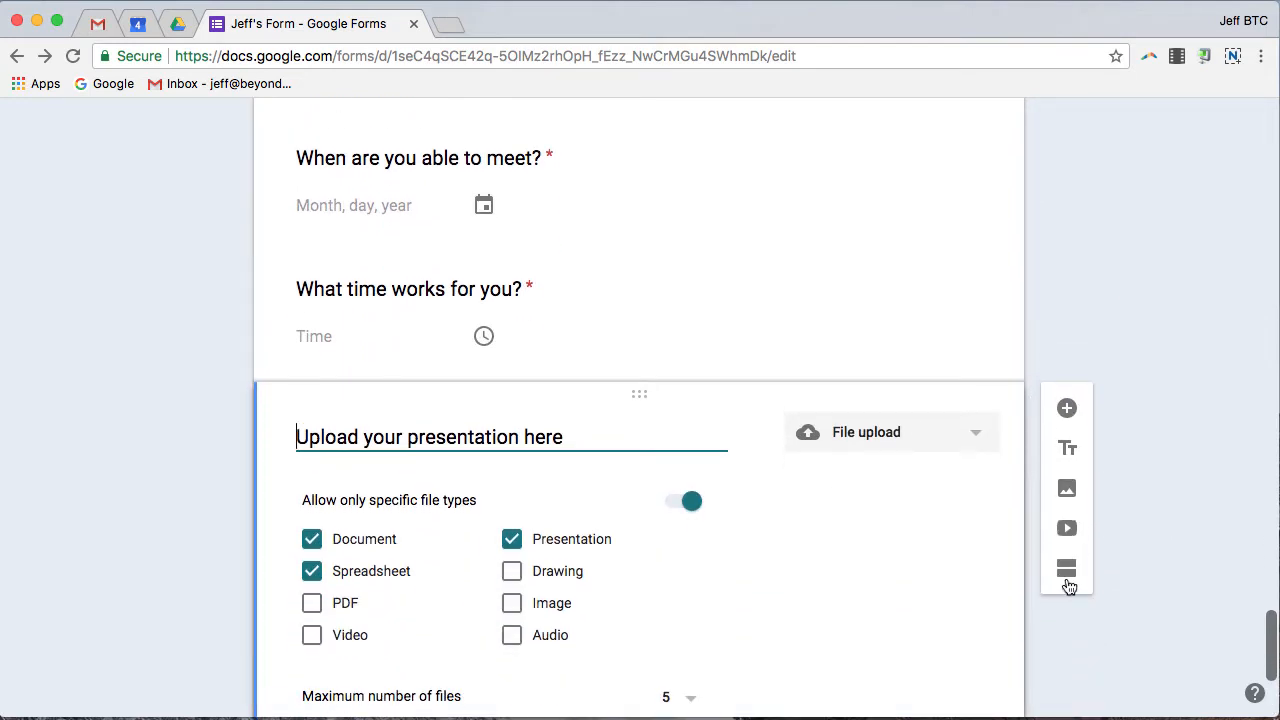
Insert a new section after Meeting and title it 'Questions'.
click(1068, 585)
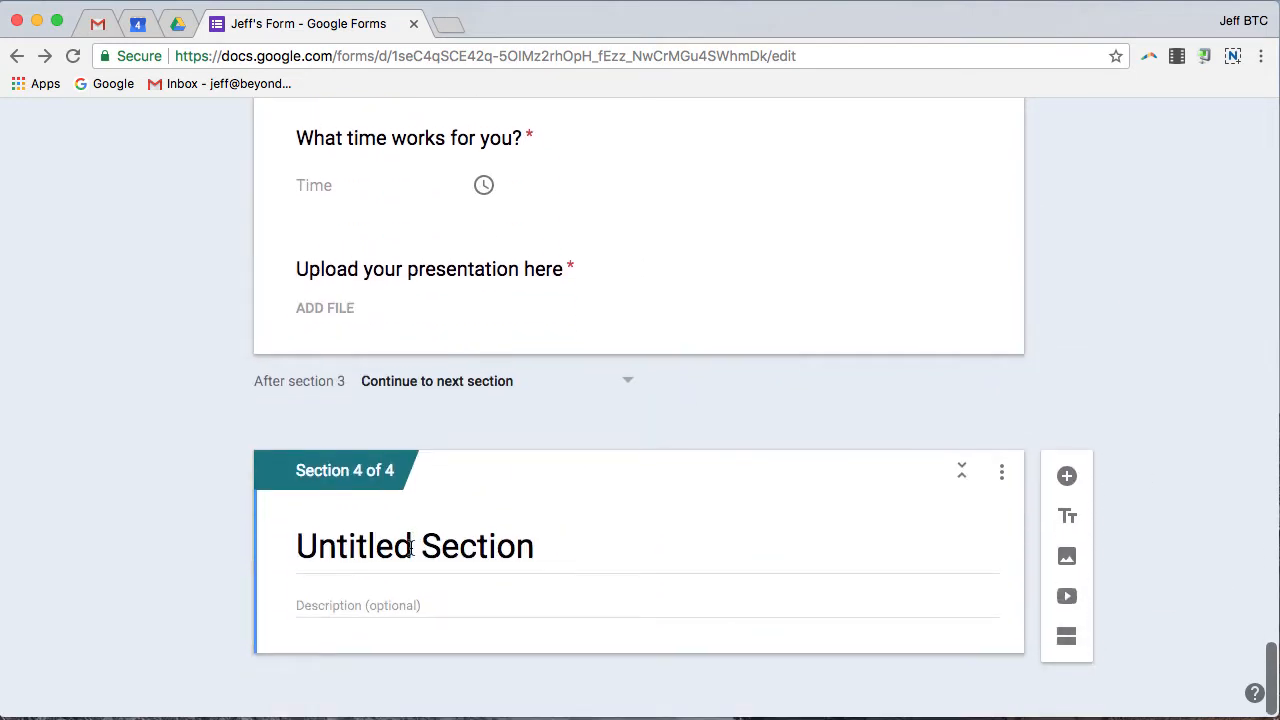
text(Questions)
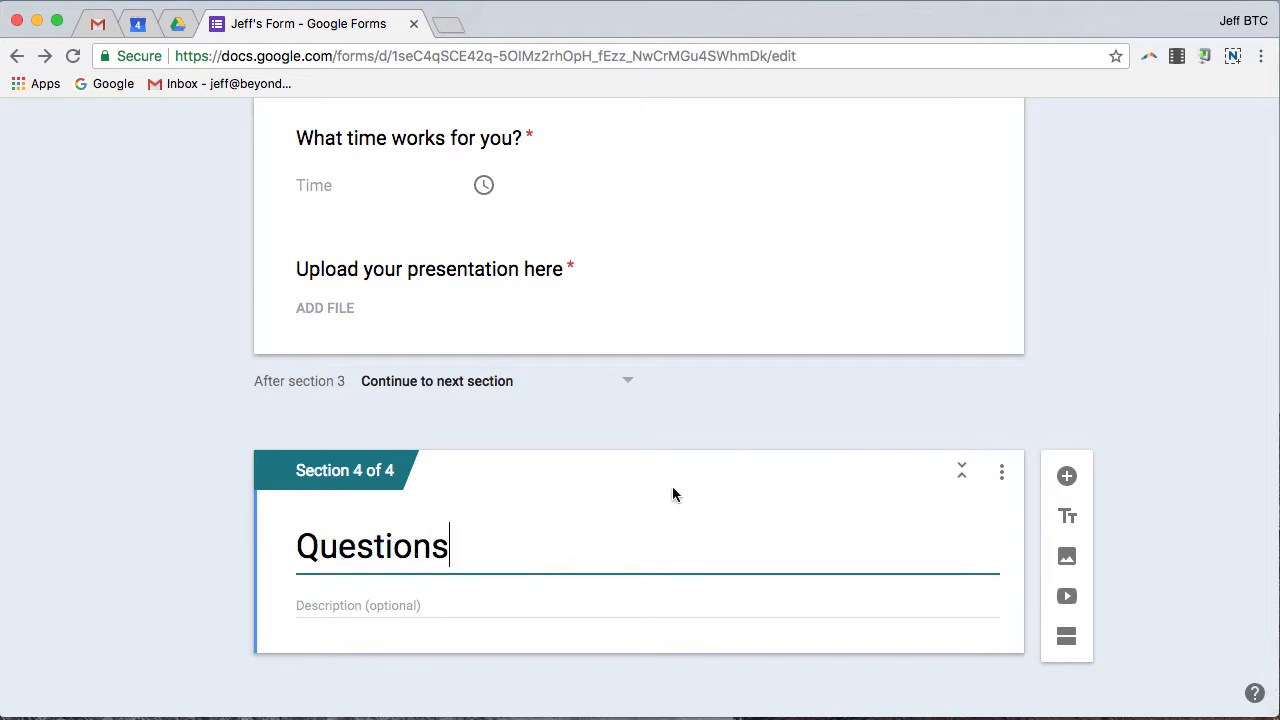
Embed the 'I'm Just a Bill' video from a 'schoolhouse rock' YouTube search and begin titling it.
click(1070, 600)
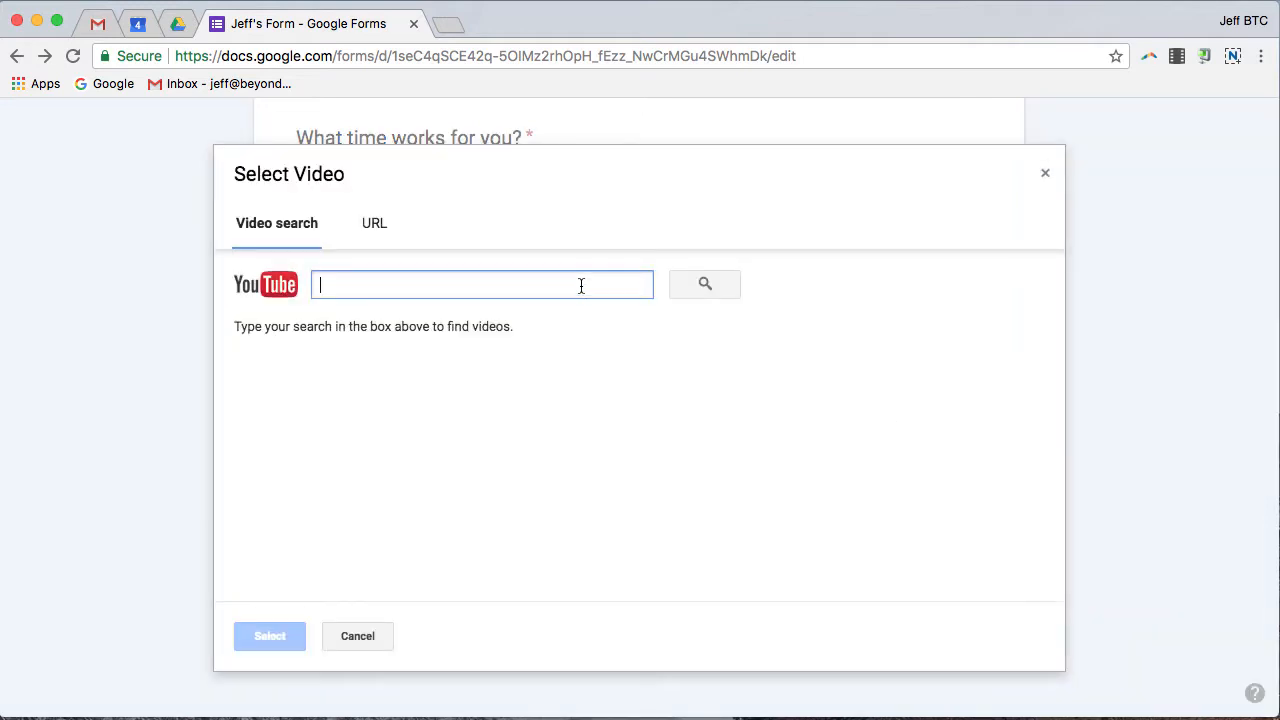
text(count)
key(BackSpace)
text(schoolhouse ro)
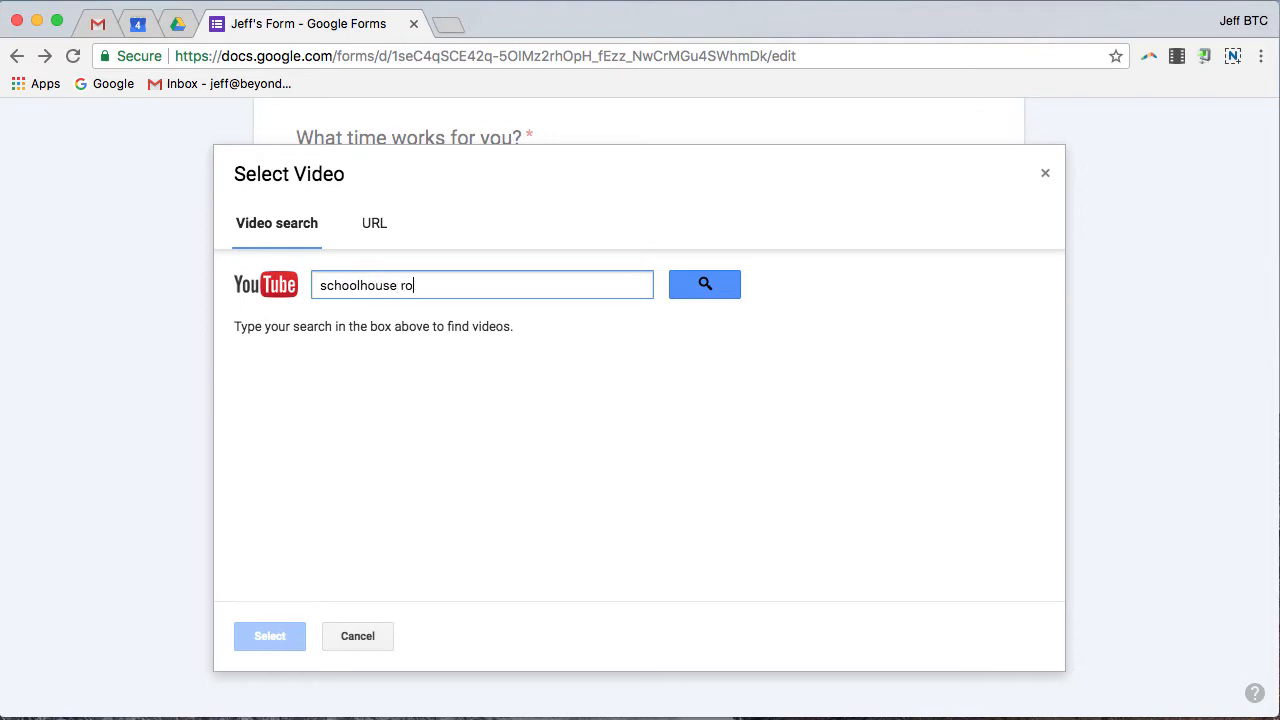
text(ck)
key(Return)
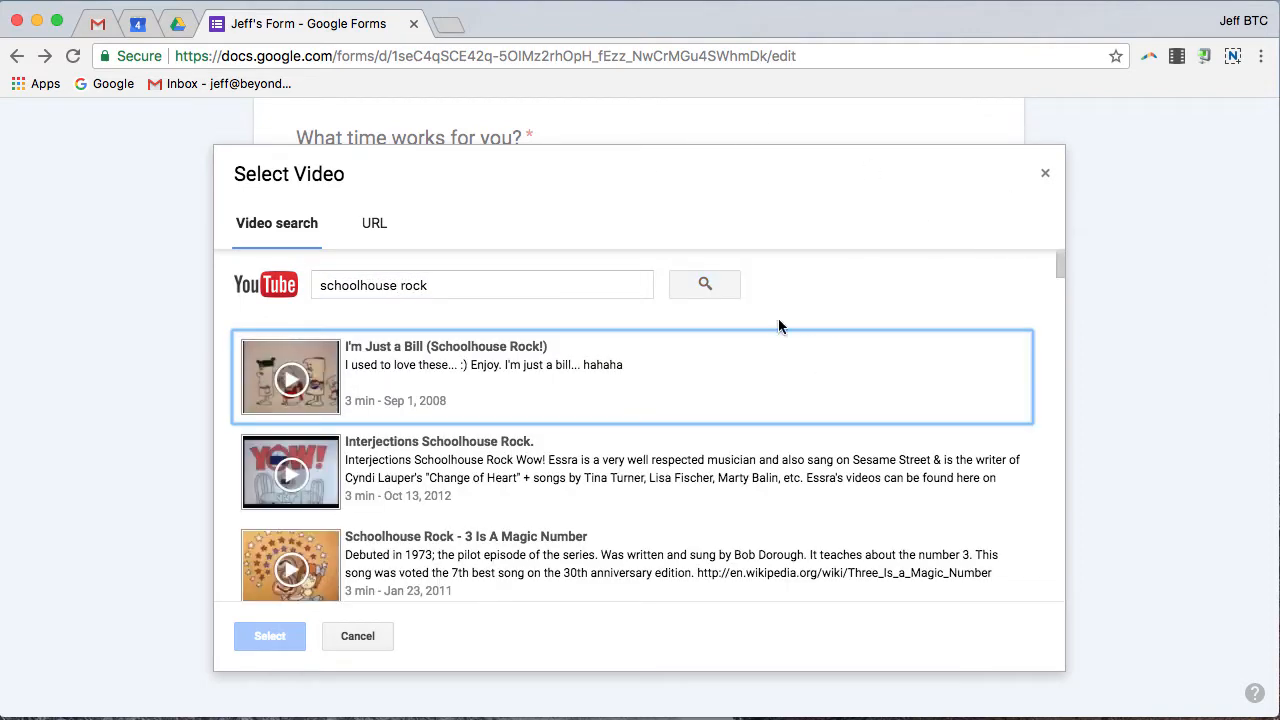
click(428, 371)
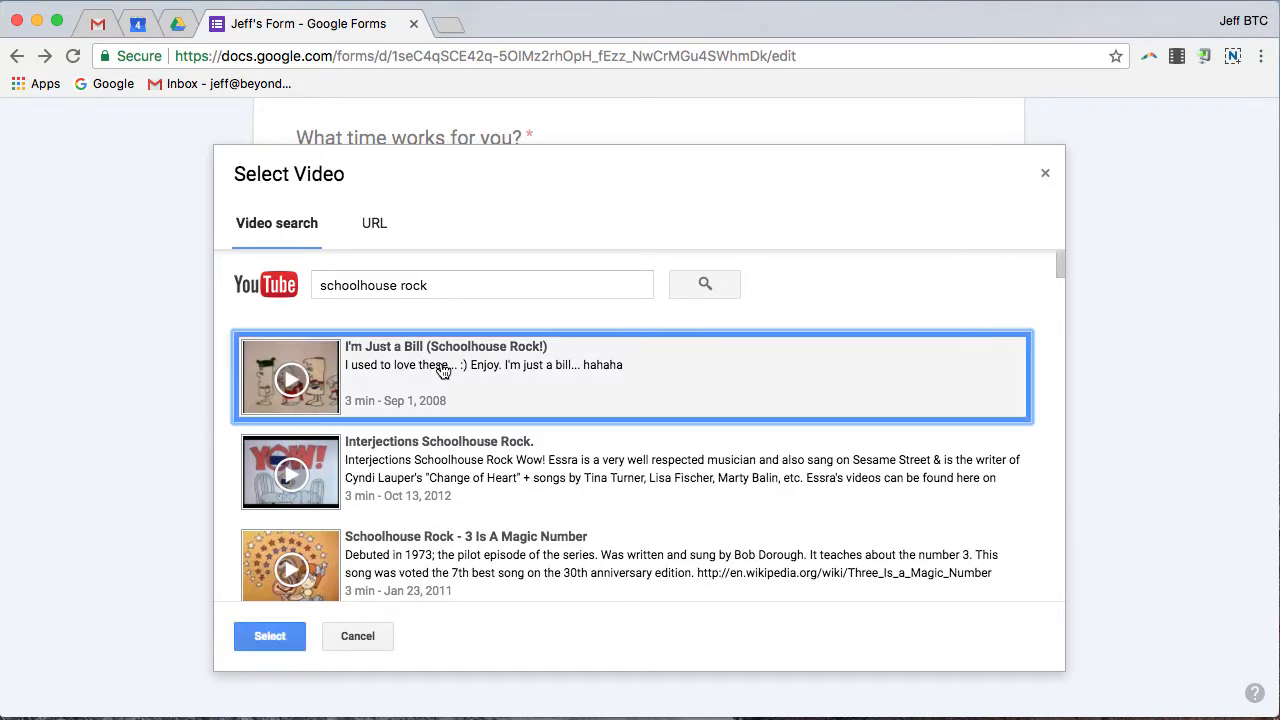
click(275, 640)
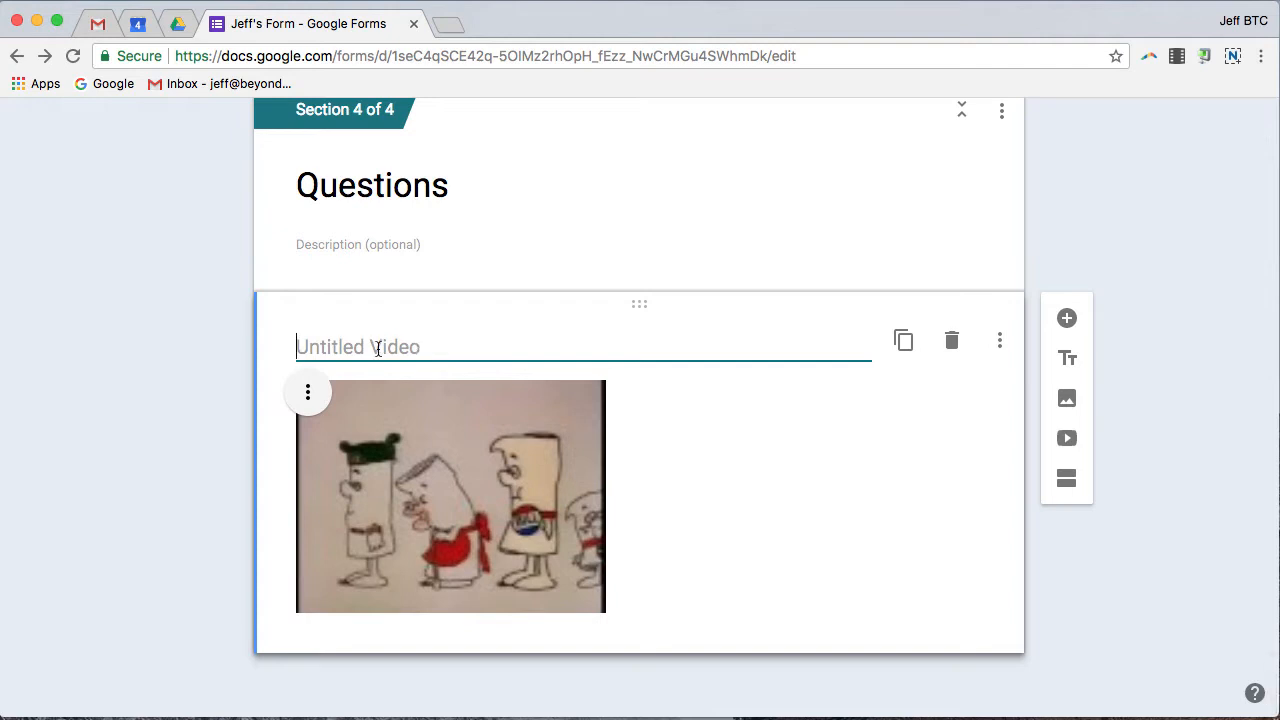
text(I')
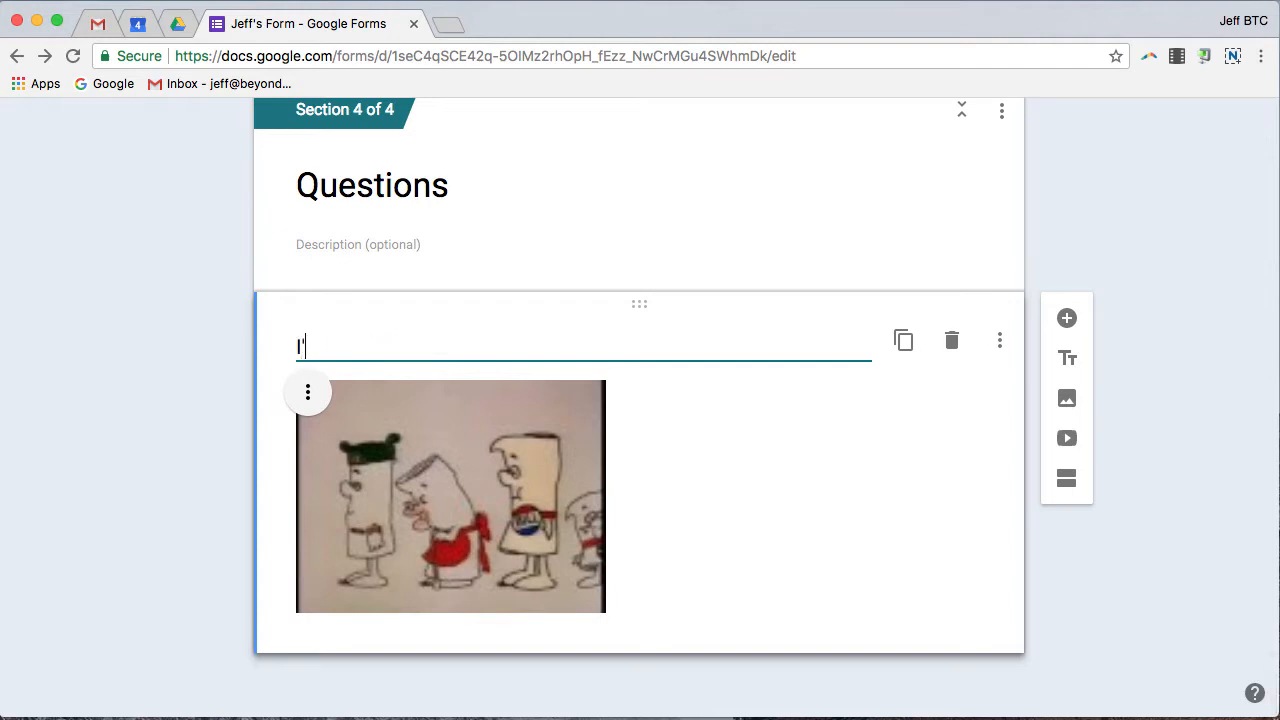
text(m Just a Bill)
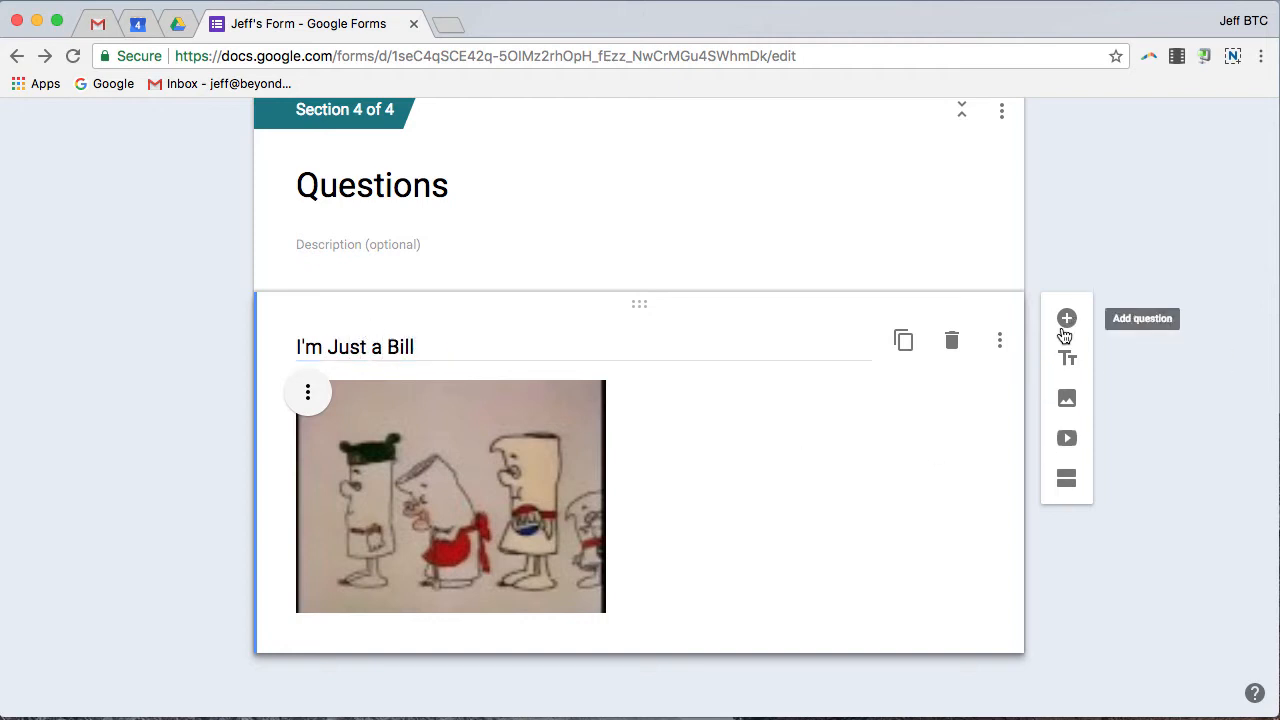
Add a new multiple-choice question below the 'I'm Just a Bill' video.
click(1067, 319)
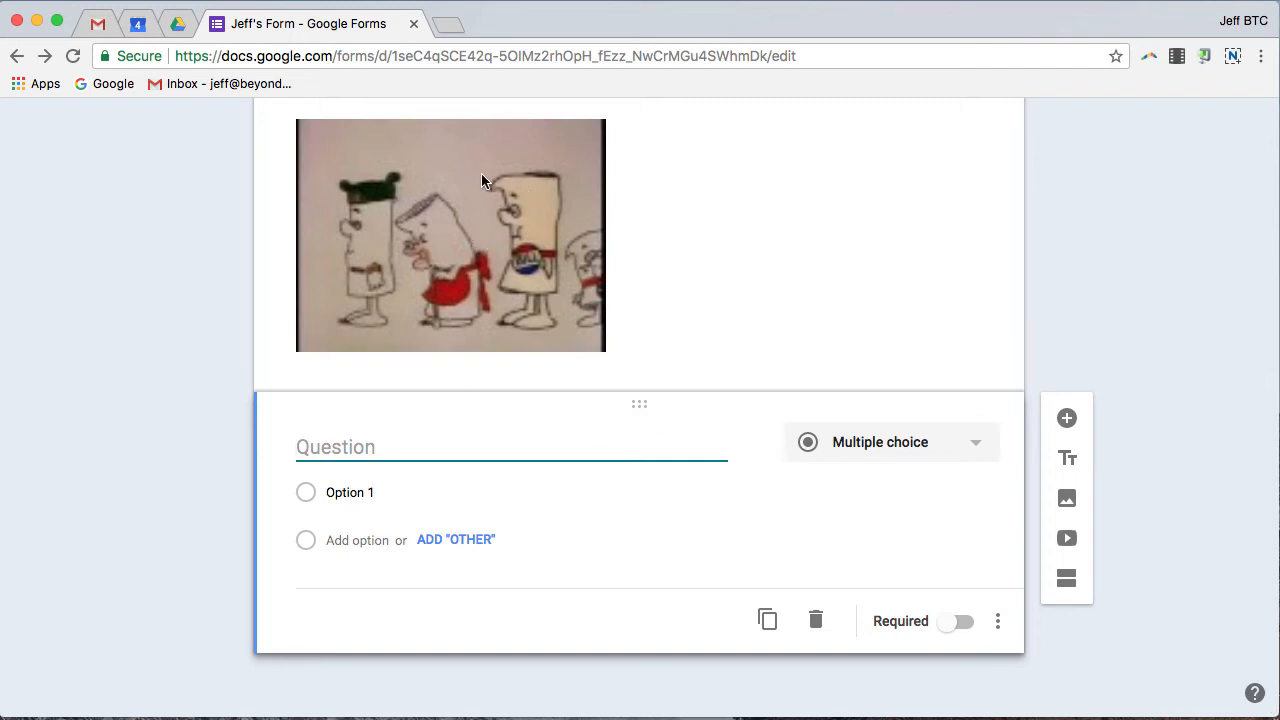
scroll(560, 348, up, 2)
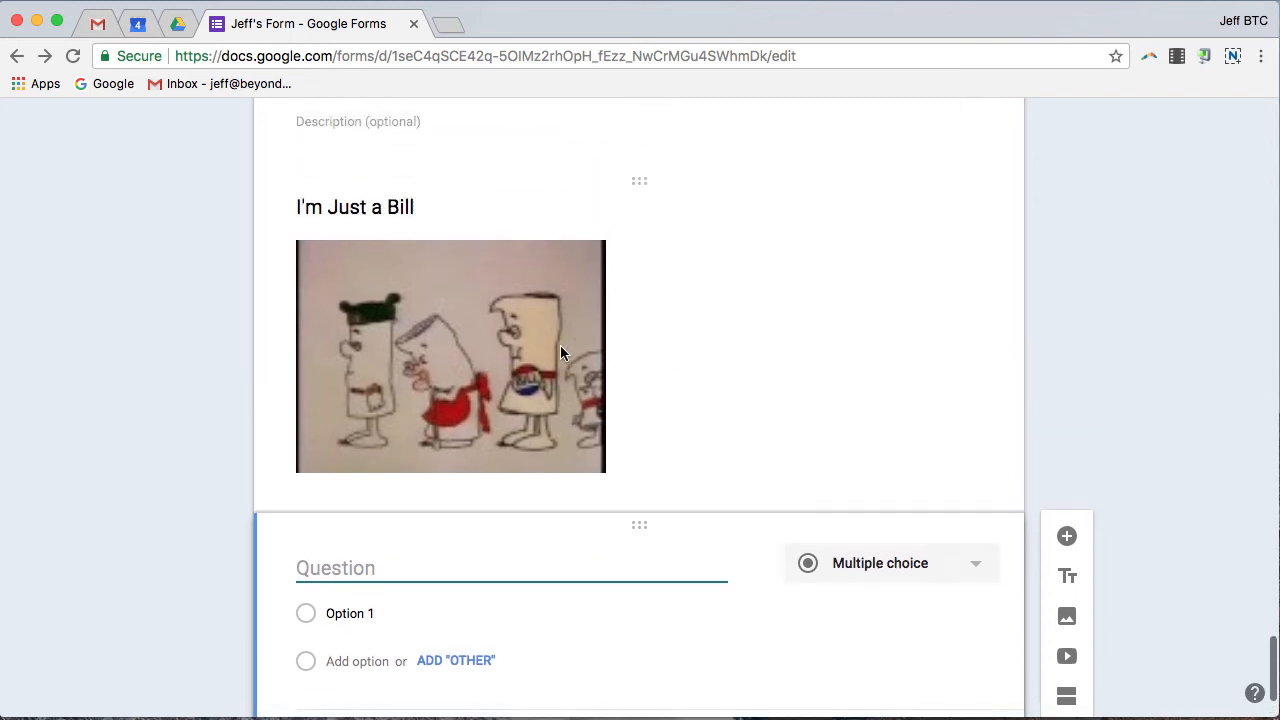
scroll(545, 355, down, 2)
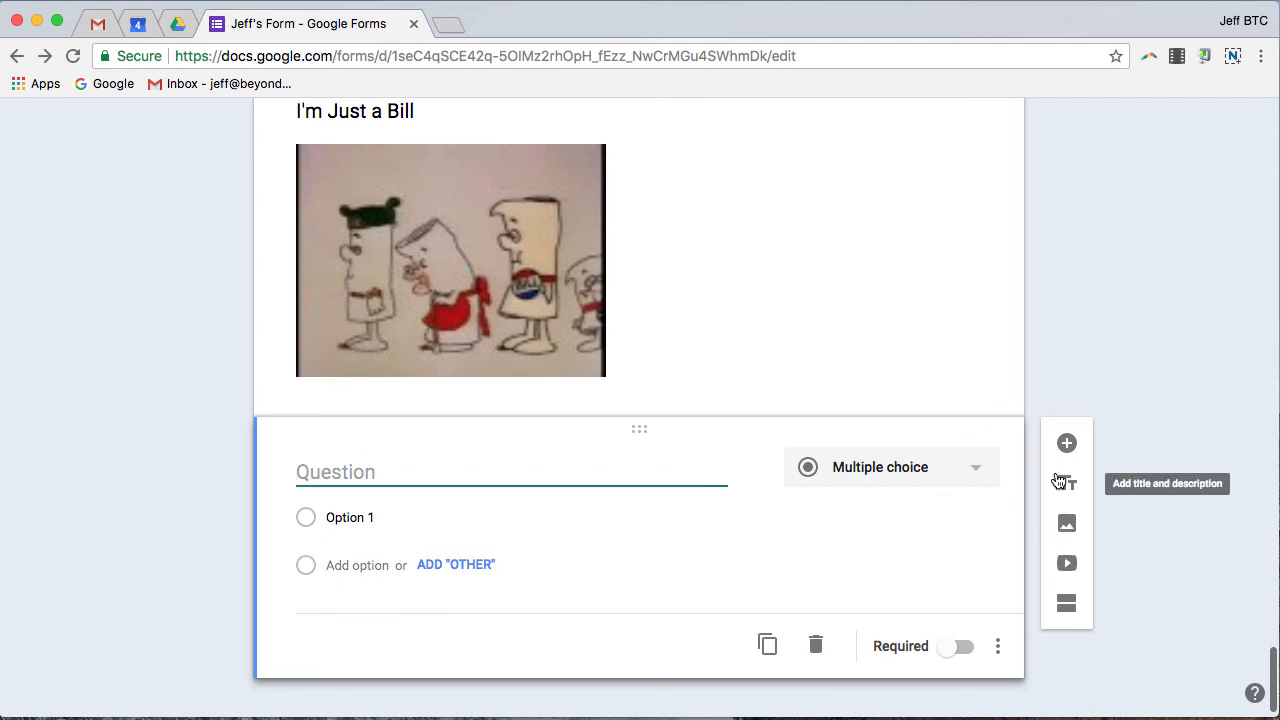